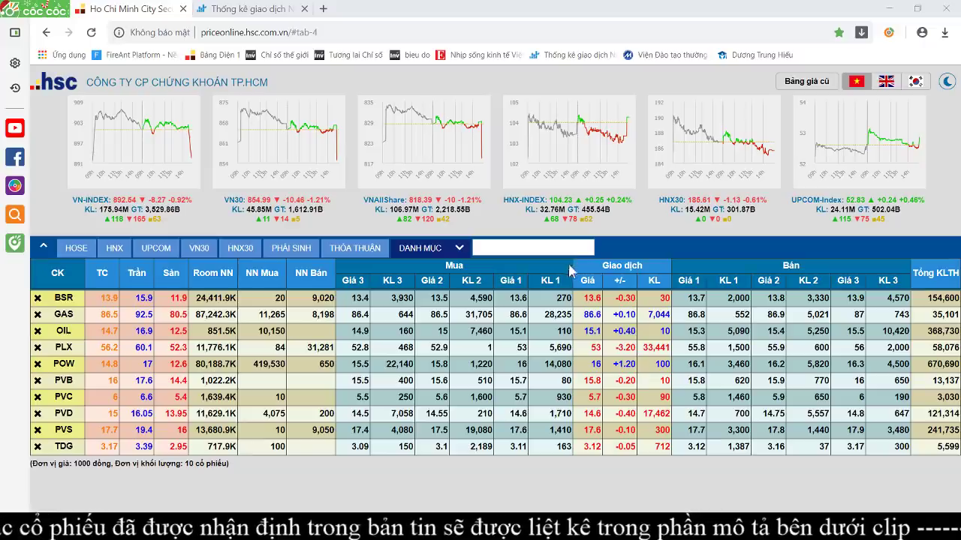
Step: Show the DANH MỤC 3 watchlist and read its stock quotes down to the end of the list
{"action": "left_click", "coordinate": [460, 248]}
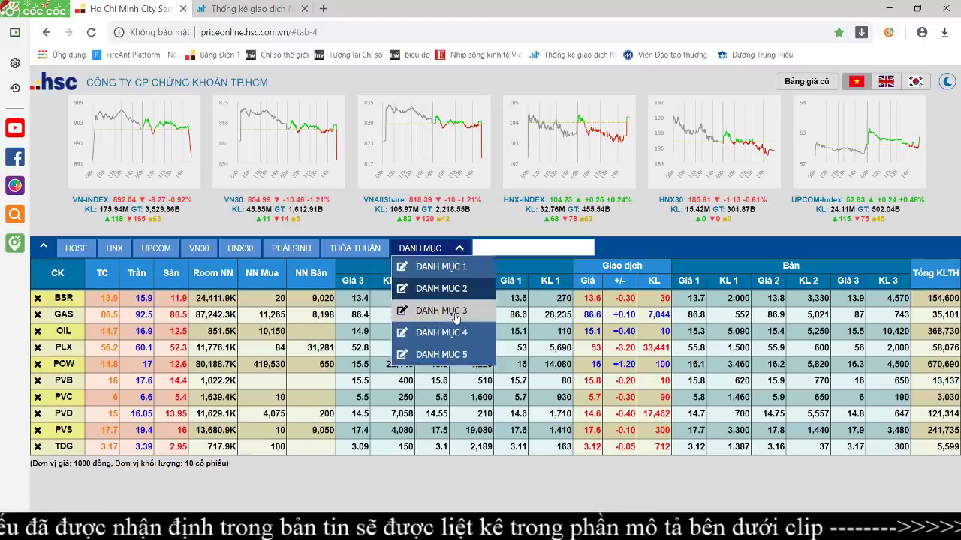
{"action": "left_click", "coordinate": [456, 319]}
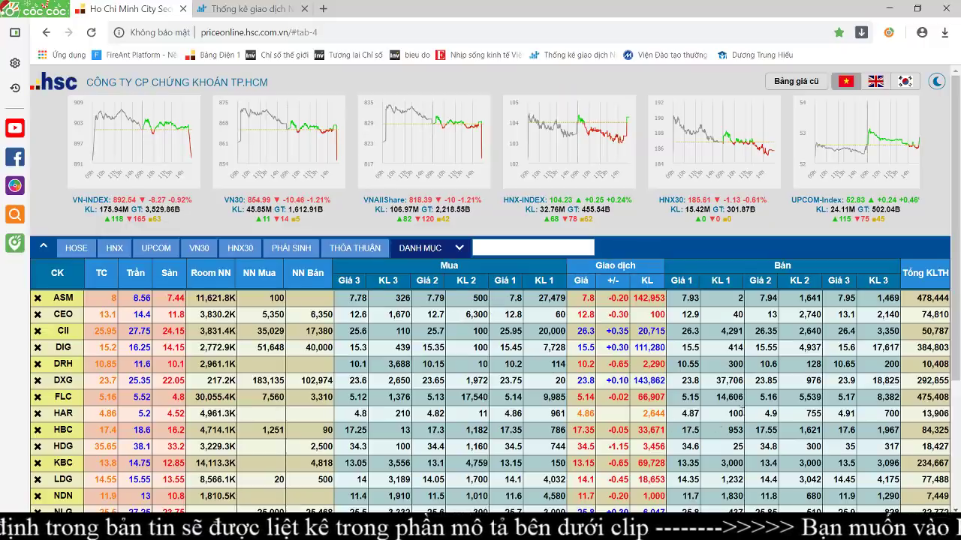
{"action": "scroll", "coordinate": [495, 285], "scroll_direction": "down", "scroll_amount": 3}
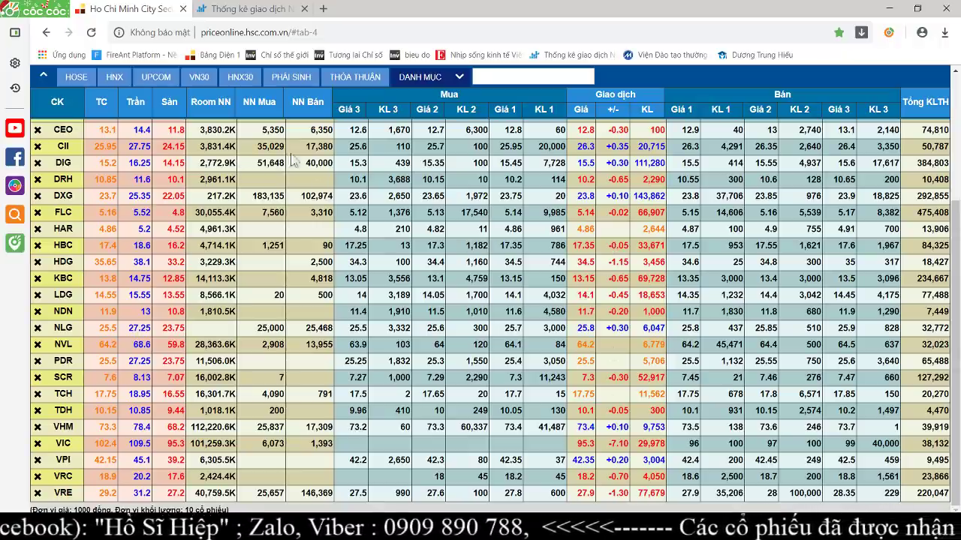
Step: Review the stock quotes in the DANH MỤC 4 watchlist and in the DANH MỤC 5 watchlist
{"action": "left_click", "coordinate": [451, 76]}
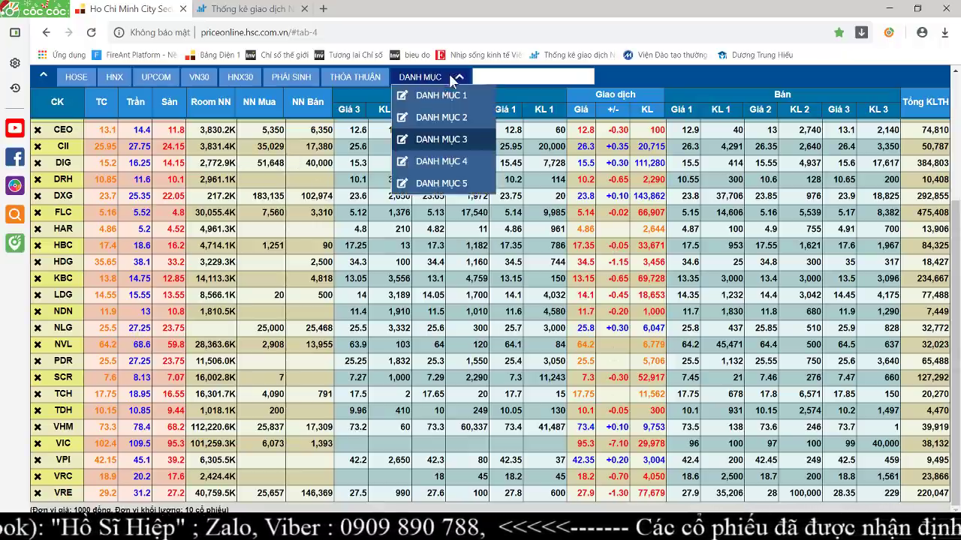
{"action": "left_click", "coordinate": [441, 162]}
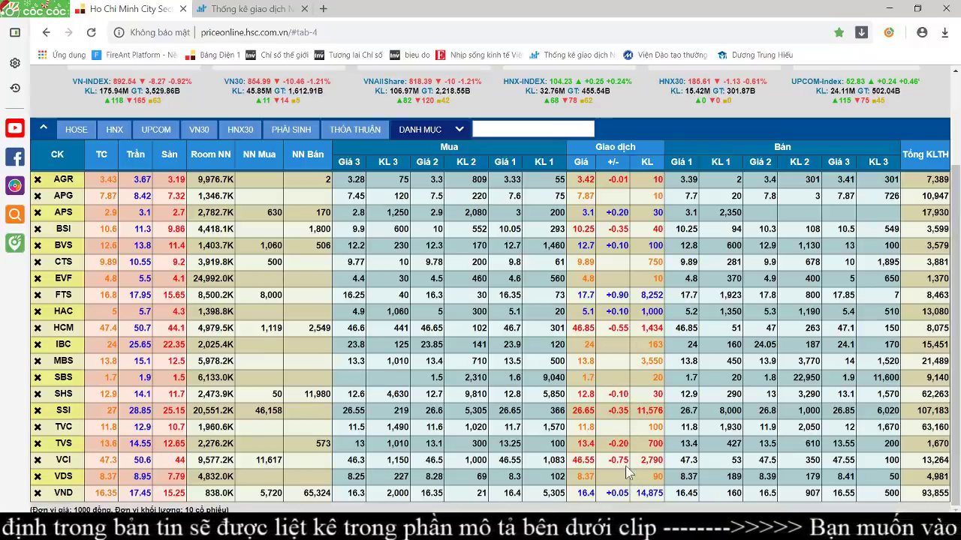
{"action": "left_click", "coordinate": [459, 129]}
{"action": "left_click", "coordinate": [454, 235]}
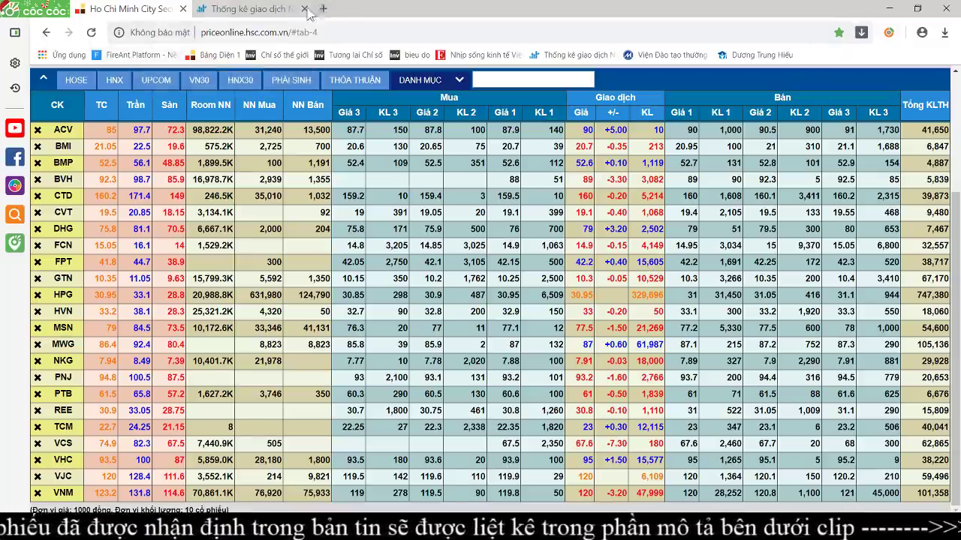
Step: Switch to the Stockbiz foreign-investor trading statistics page, dismiss the FireAnt advertisement and reload the page
{"action": "left_click", "coordinate": [271, 13]}
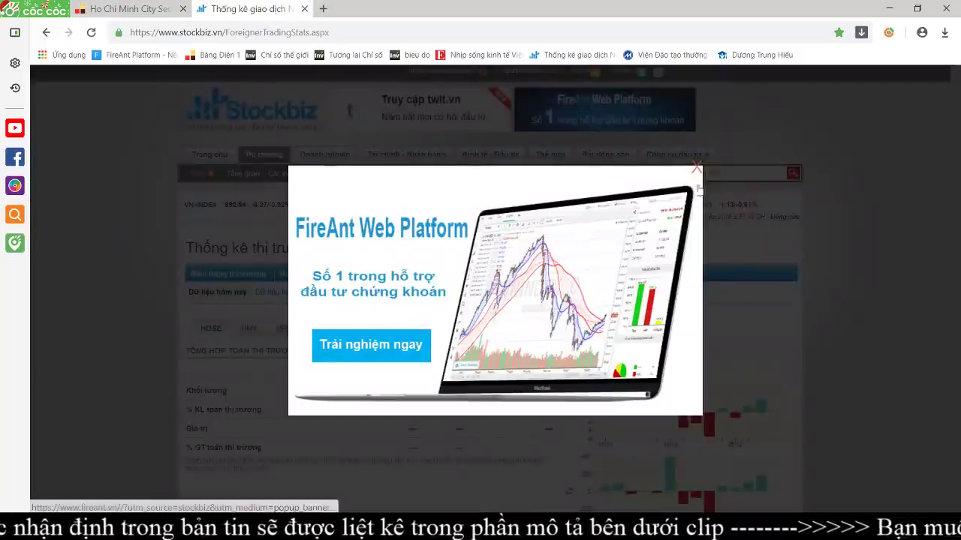
{"action": "left_click", "coordinate": [698, 167]}
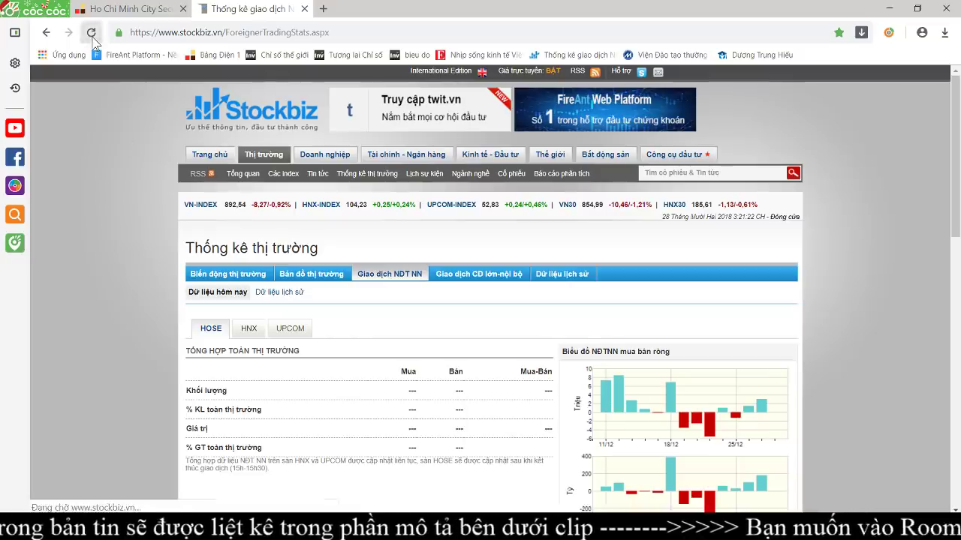
{"action": "left_click", "coordinate": [92, 33]}
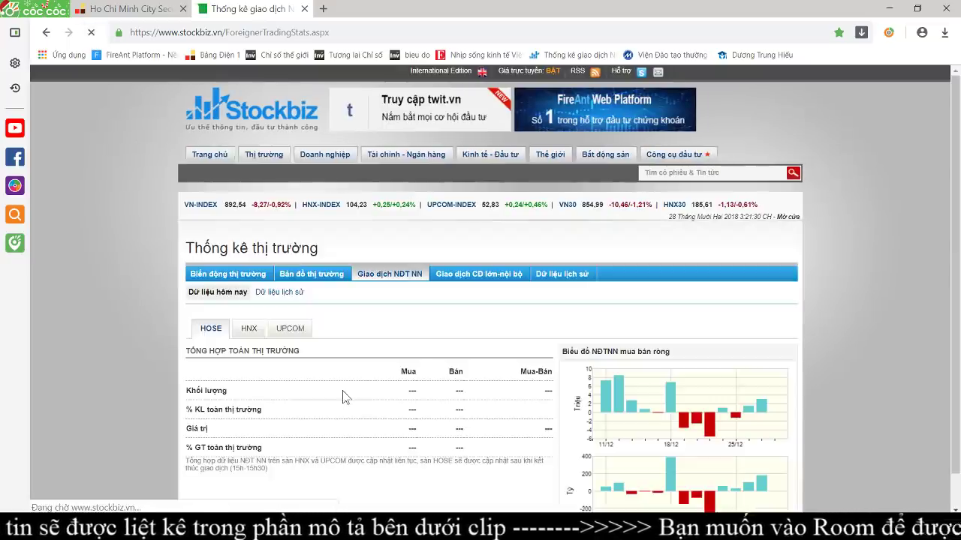
Step: Compare the foreign-investor trading summaries and net-buying charts of the HNX and UPCOM exchanges
{"action": "left_click", "coordinate": [250, 331]}
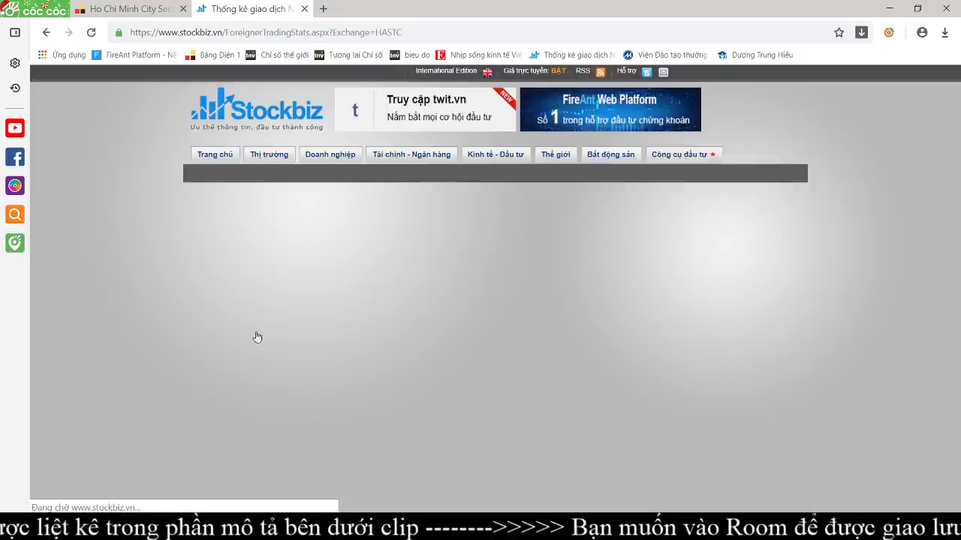
{"action": "scroll", "coordinate": [450, 391], "scroll_direction": "down", "scroll_amount": 1}
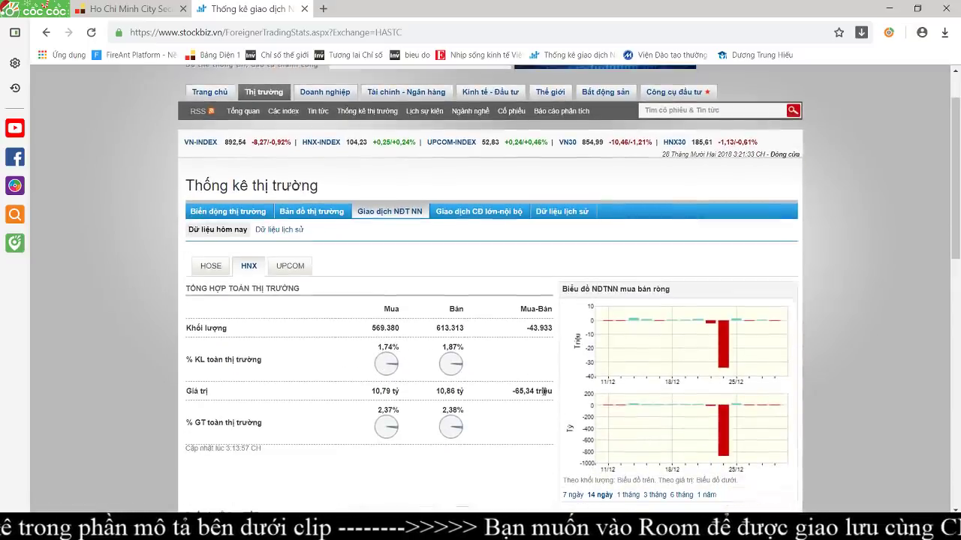
{"action": "left_click", "coordinate": [296, 267]}
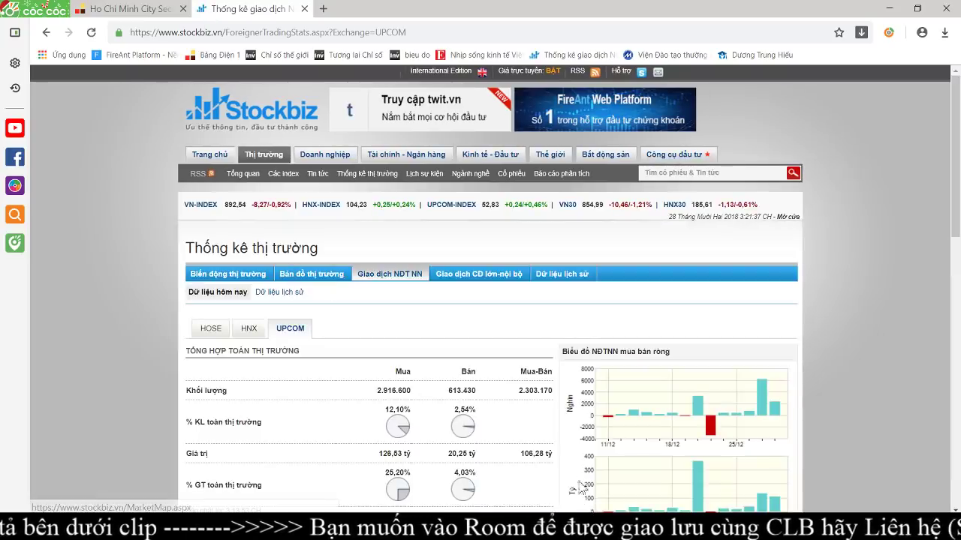
{"action": "left_click", "coordinate": [248, 329]}
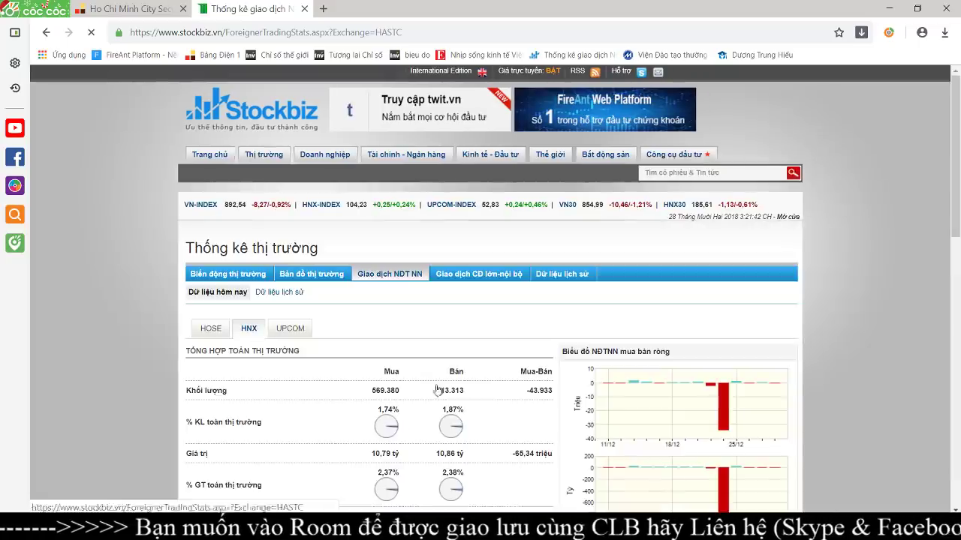
{"action": "scroll", "coordinate": [548, 466], "scroll_direction": "down", "scroll_amount": 3}
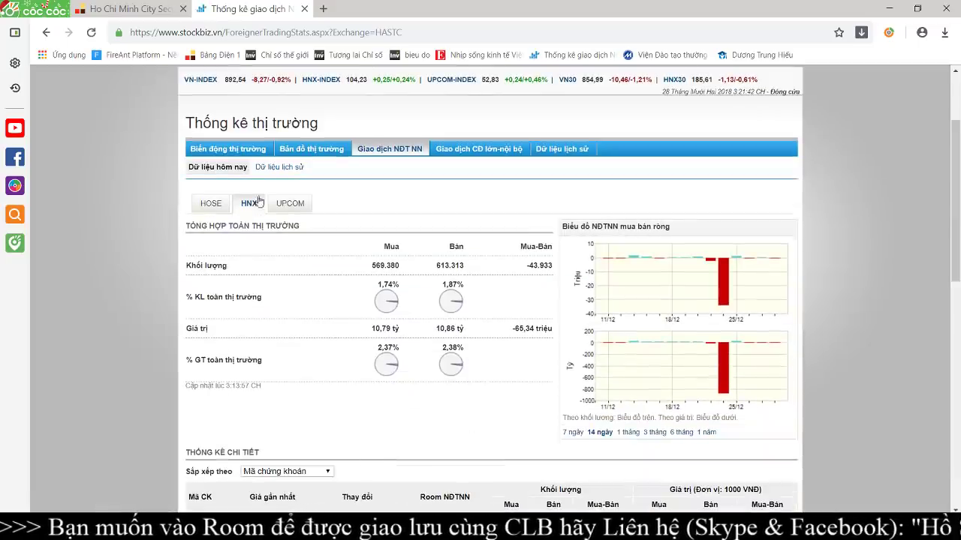
Step: Sort the UPCOM exchange's detailed foreign trading statistics by Giá trị mua ròng and then by Giá trị bán ròng
{"action": "left_click", "coordinate": [289, 203]}
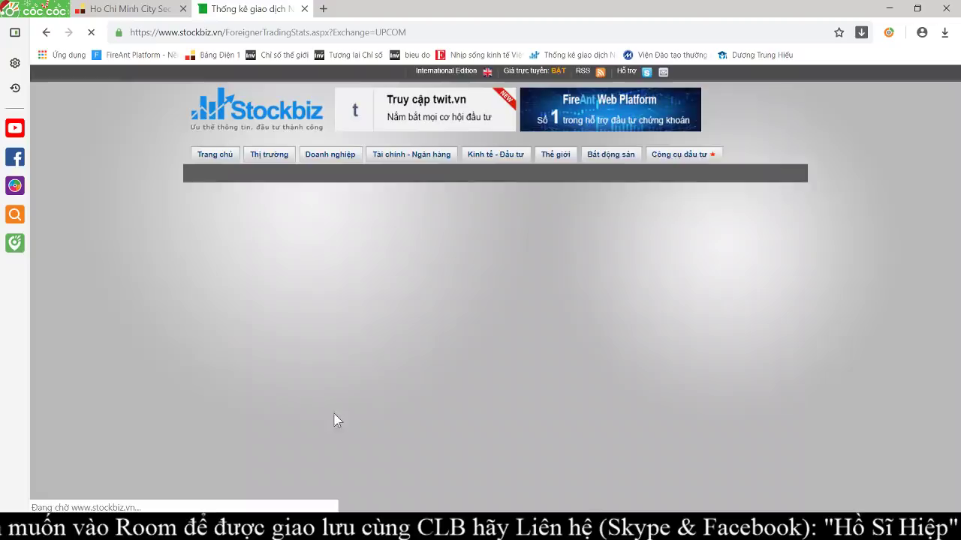
{"action": "scroll", "coordinate": [332, 414], "scroll_direction": "down", "scroll_amount": 6}
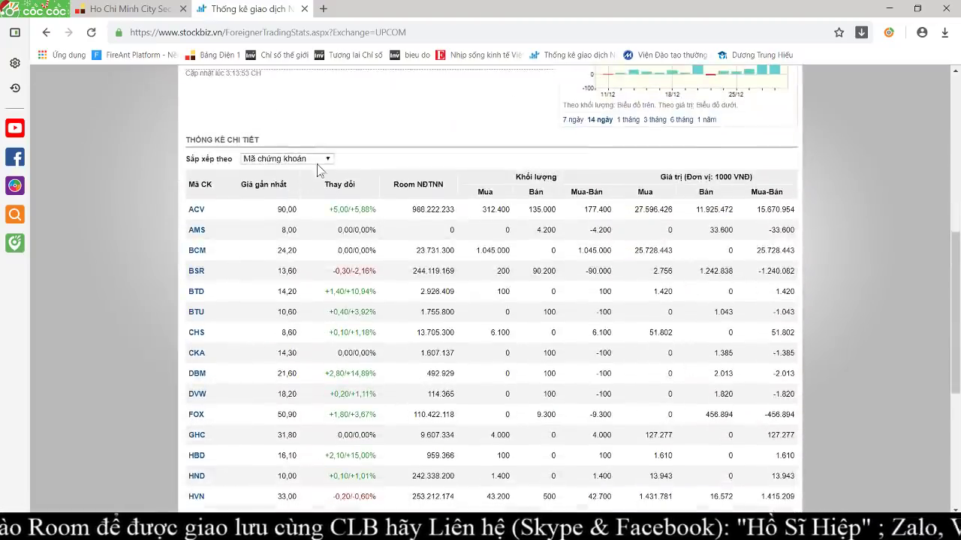
{"action": "left_click", "coordinate": [289, 160]}
{"action": "left_click", "coordinate": [292, 238]}
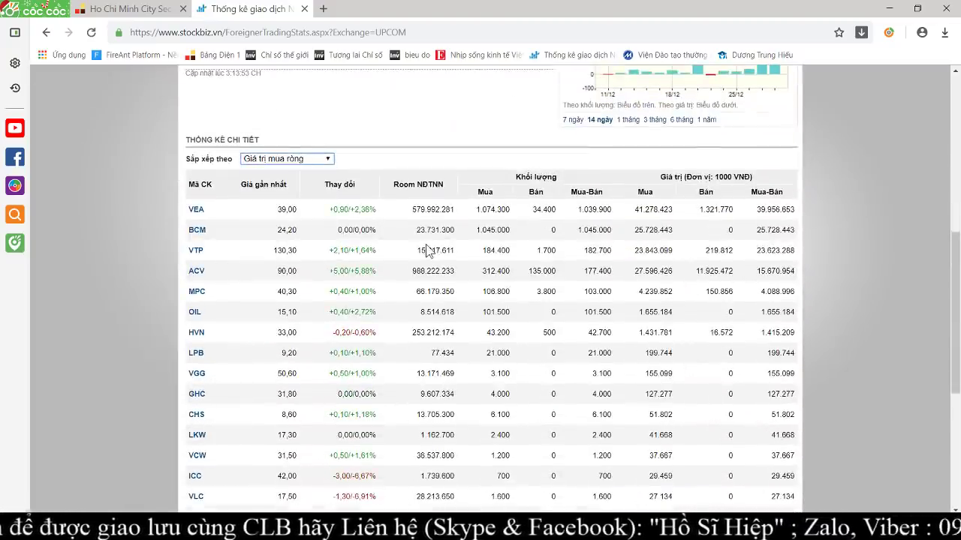
{"action": "left_click", "coordinate": [301, 159]}
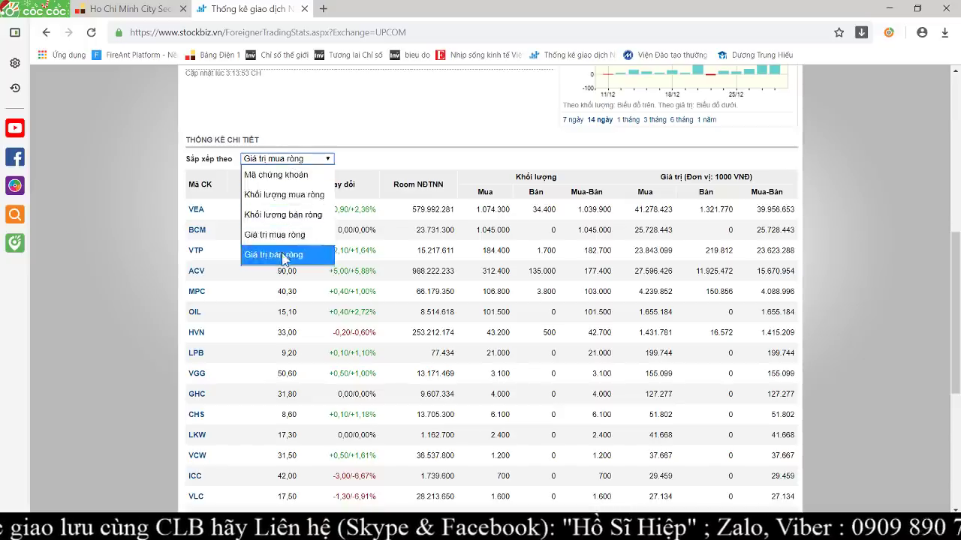
{"action": "left_click", "coordinate": [259, 254]}
Step: Show the foreign-investor trading summary for the HOSE exchange
{"action": "scroll", "coordinate": [264, 227], "scroll_direction": "up", "scroll_amount": 3}
{"action": "scroll", "coordinate": [264, 228], "scroll_direction": "up", "scroll_amount": 3}
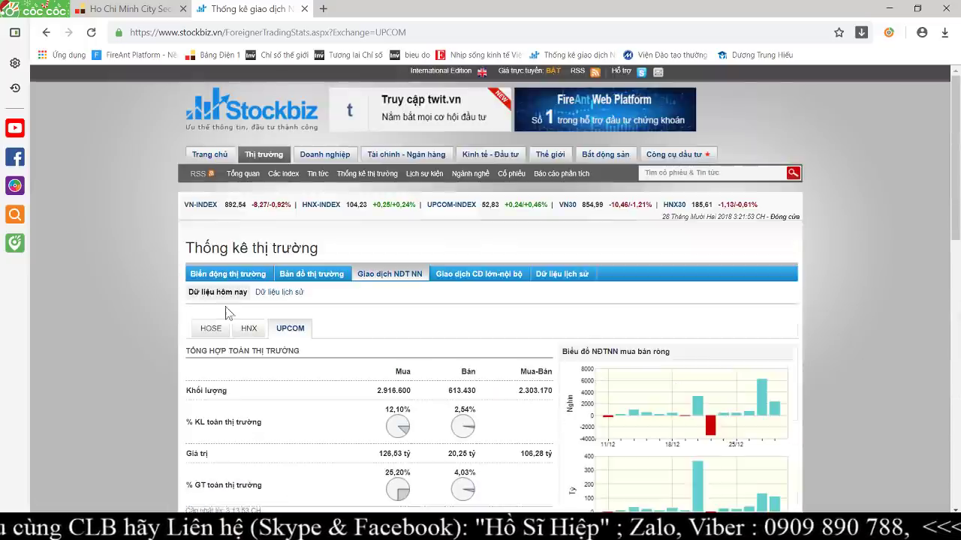
{"action": "left_click", "coordinate": [216, 338]}
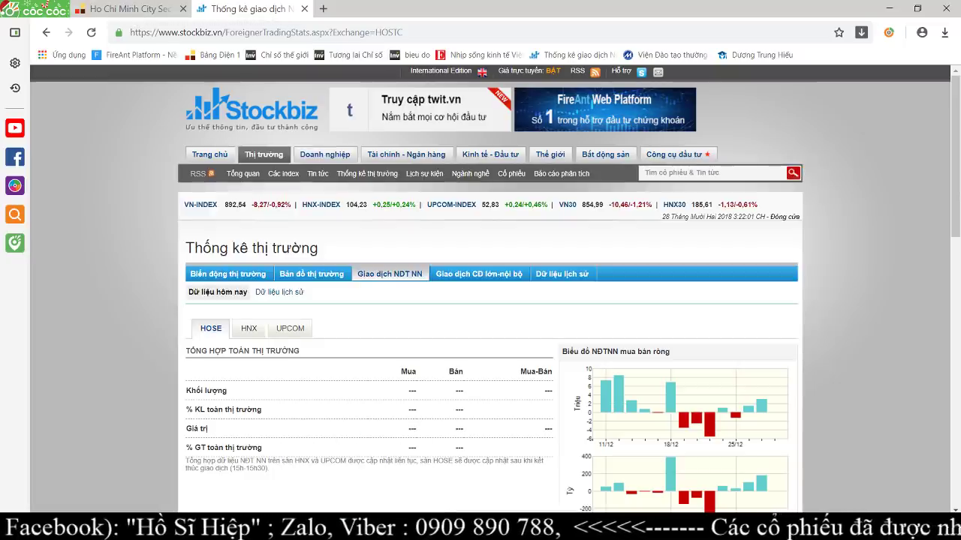
Step: Open the bookmarked FireAnt site in place of the HSC price board and launch FireAnt Web Platform
{"action": "left_click", "coordinate": [123, 8]}
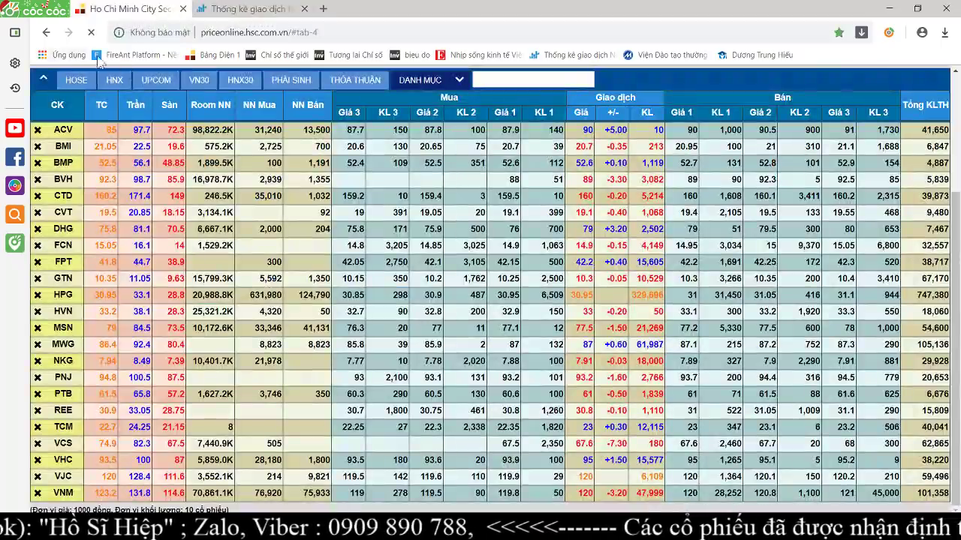
{"action": "left_click", "coordinate": [100, 57]}
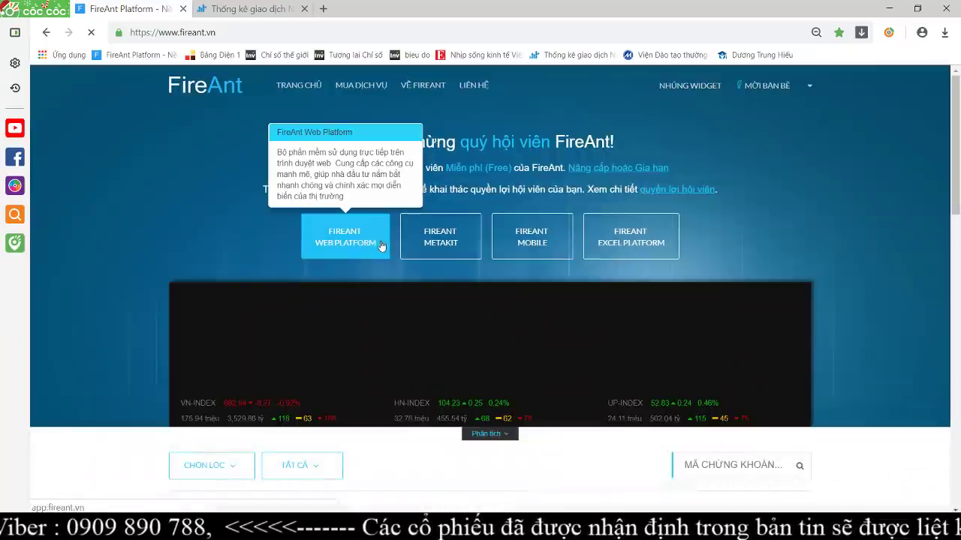
{"action": "left_click", "coordinate": [381, 245]}
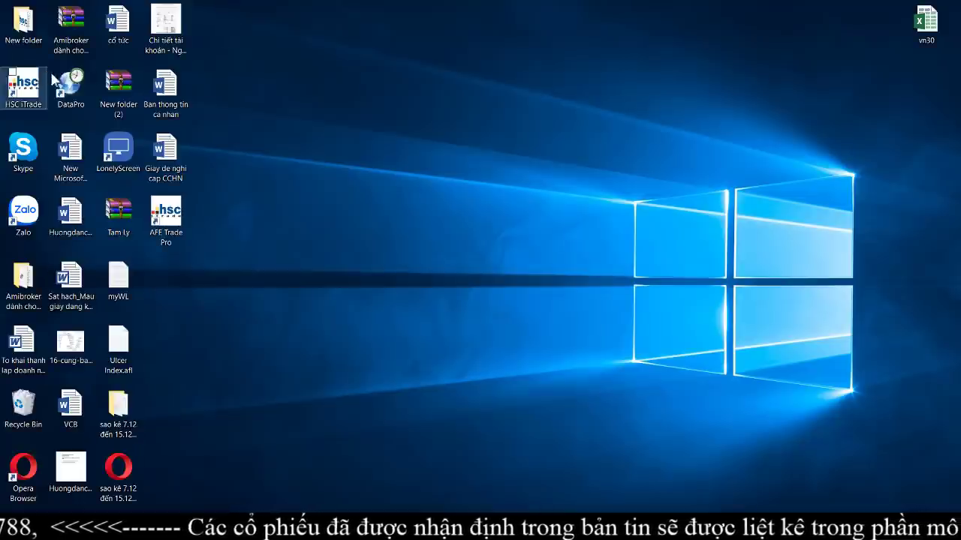
Step: Launch DataPro from the desktop and allow RDPro.exe to run
{"action": "double_click", "coordinate": [69, 83]}
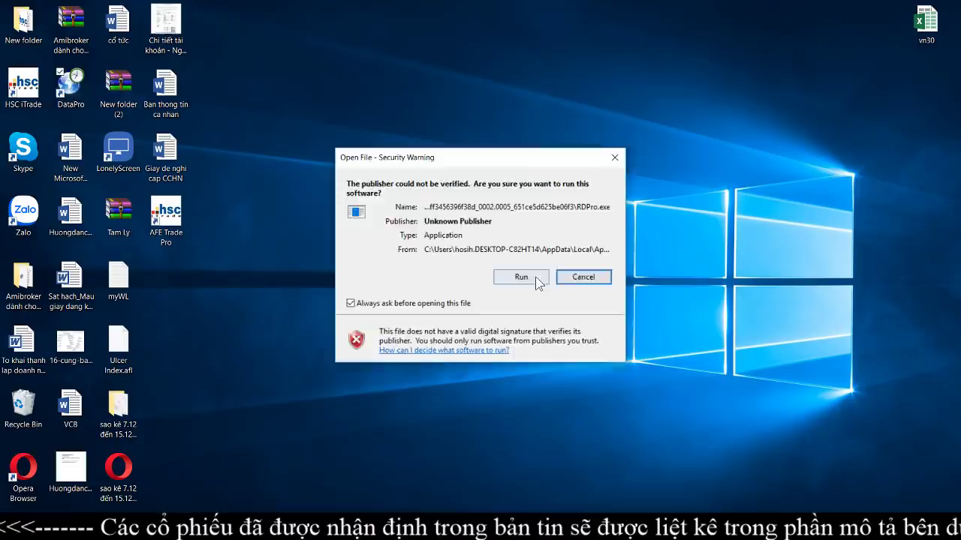
{"action": "left_click", "coordinate": [535, 276]}
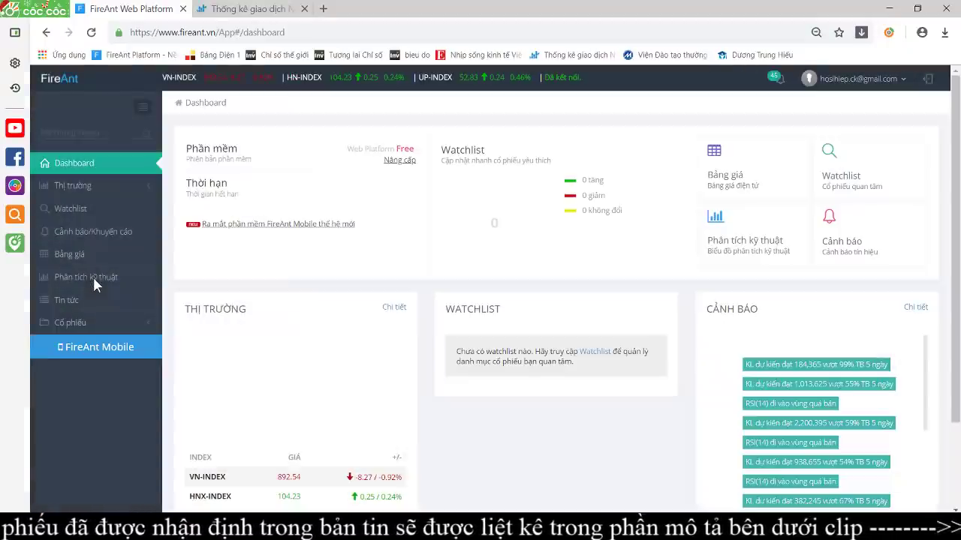
Step: Open FireAnt's technical analysis chart (Phân tích kỹ thuật) and dismiss the upgrade offer
{"action": "left_click", "coordinate": [94, 279]}
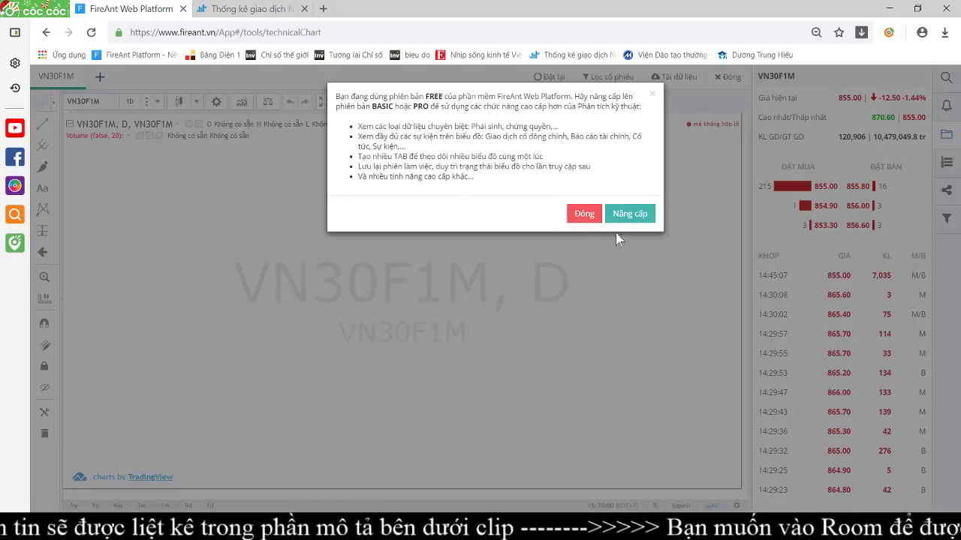
{"action": "left_click", "coordinate": [584, 214]}
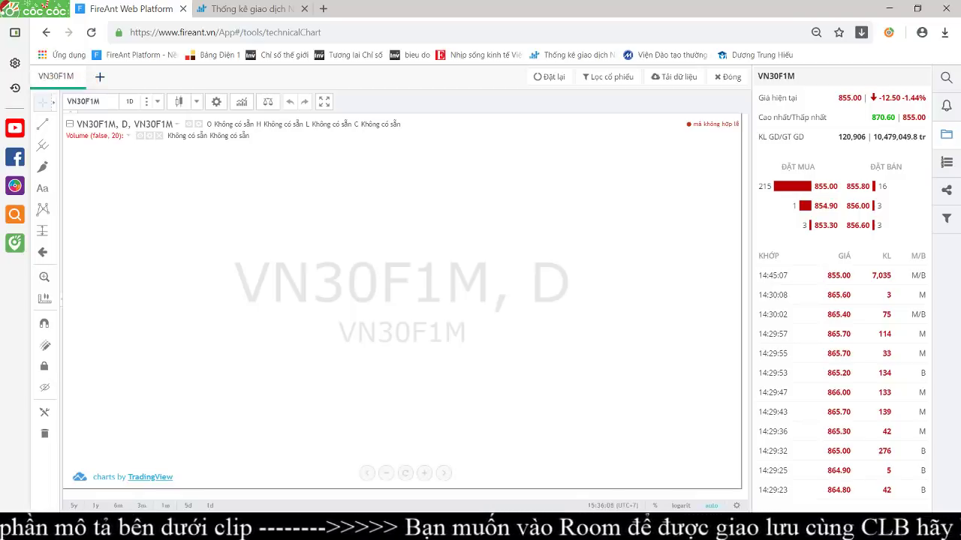
Step: Try to change the chart symbol to VNINDEX and dismiss the PRO upgrade notice
{"action": "left_click", "coordinate": [107, 99]}
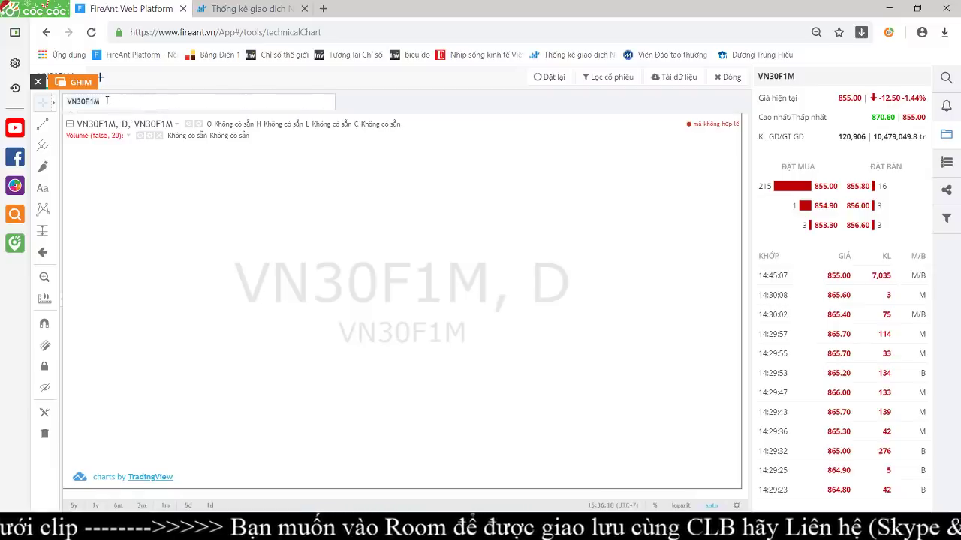
{"action": "type", "text": "VNIN"}
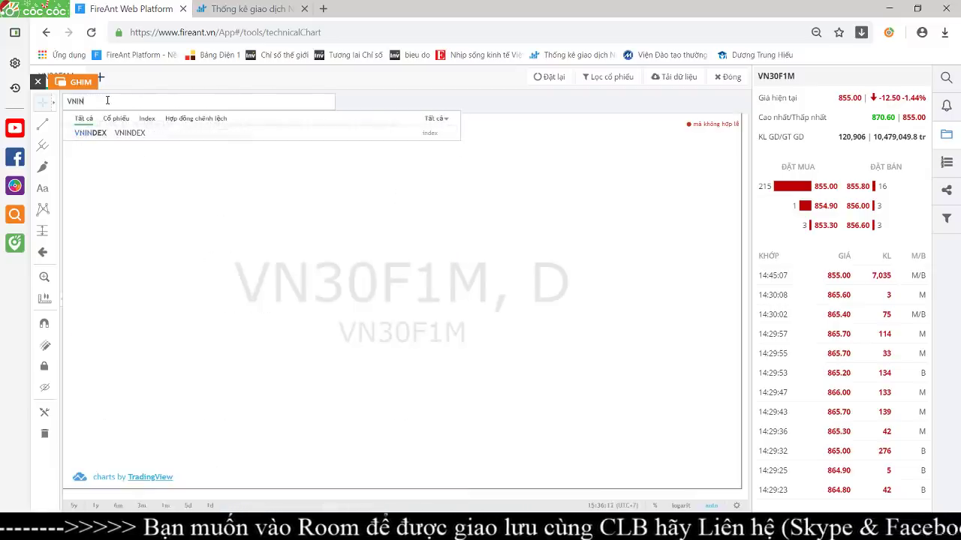
{"action": "type", "text": "DEX"}
{"action": "key", "text": "Return"}
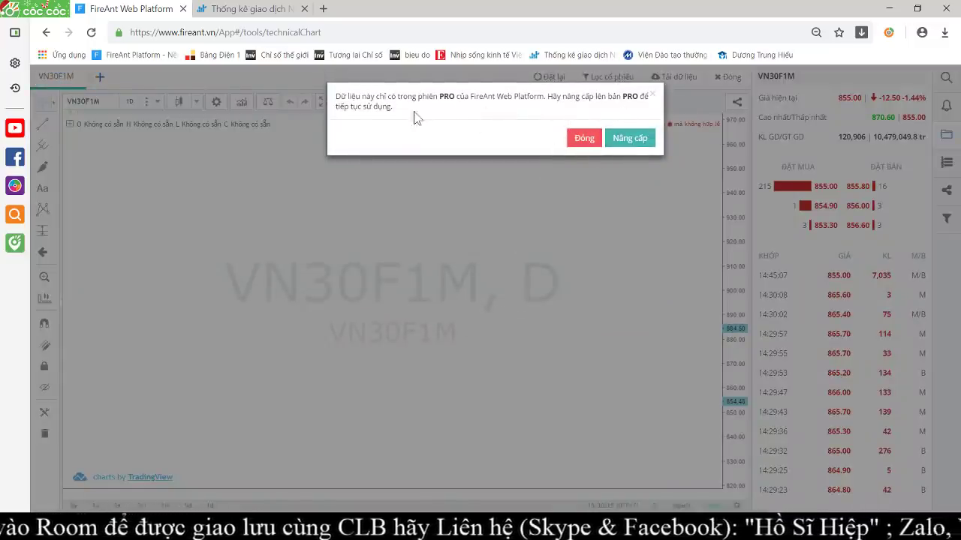
{"action": "left_click", "coordinate": [590, 140]}
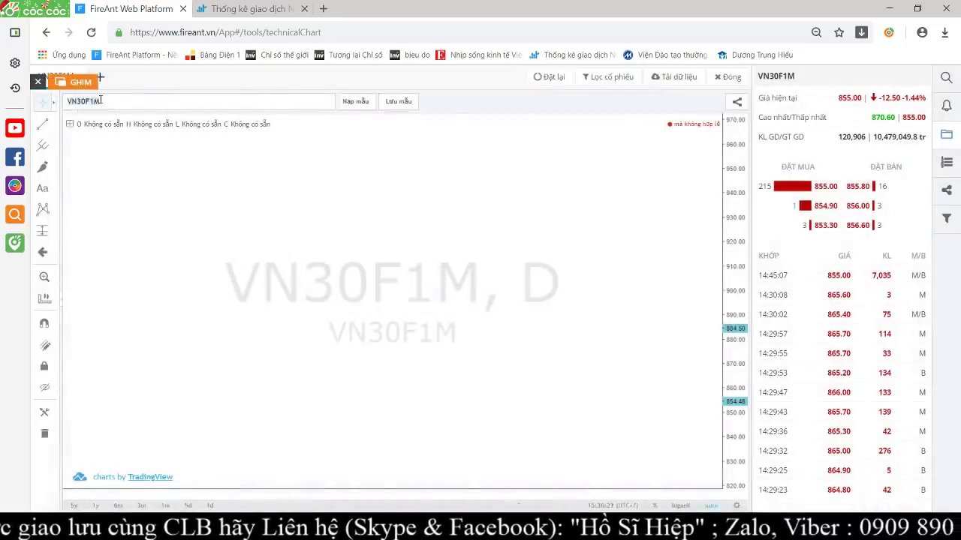
Step: Load the VNINDEX daily chart from the symbol suggestions and examine its most recent candles
{"action": "left_click", "coordinate": [100, 101]}
{"action": "type", "text": "VNI"}
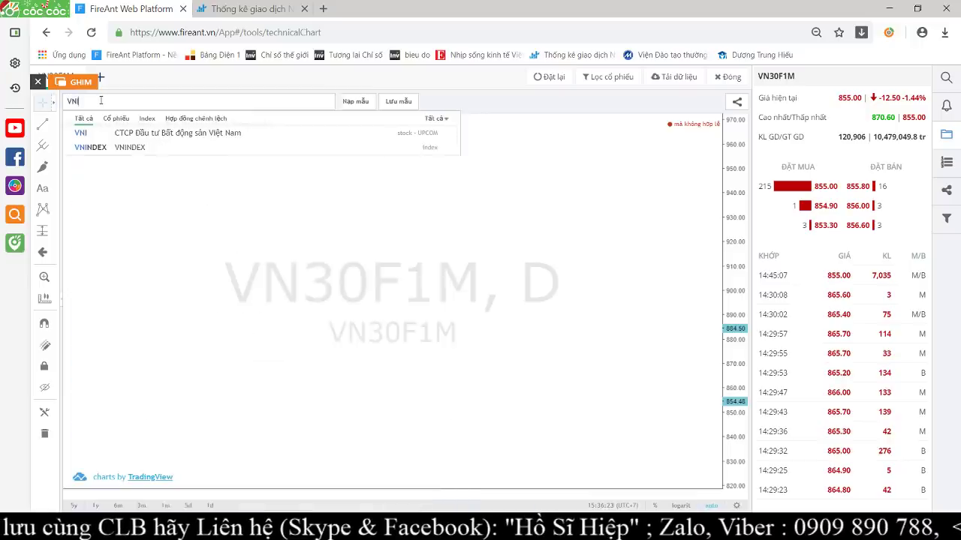
{"action": "left_click", "coordinate": [117, 148]}
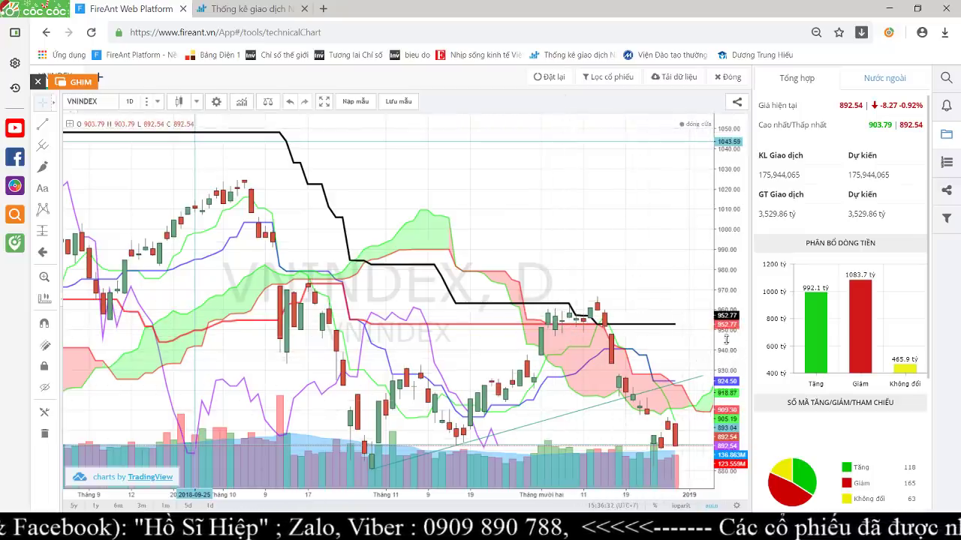
{"action": "left_click_drag", "start_coordinate": [726, 340], "coordinate": [593, 281]}
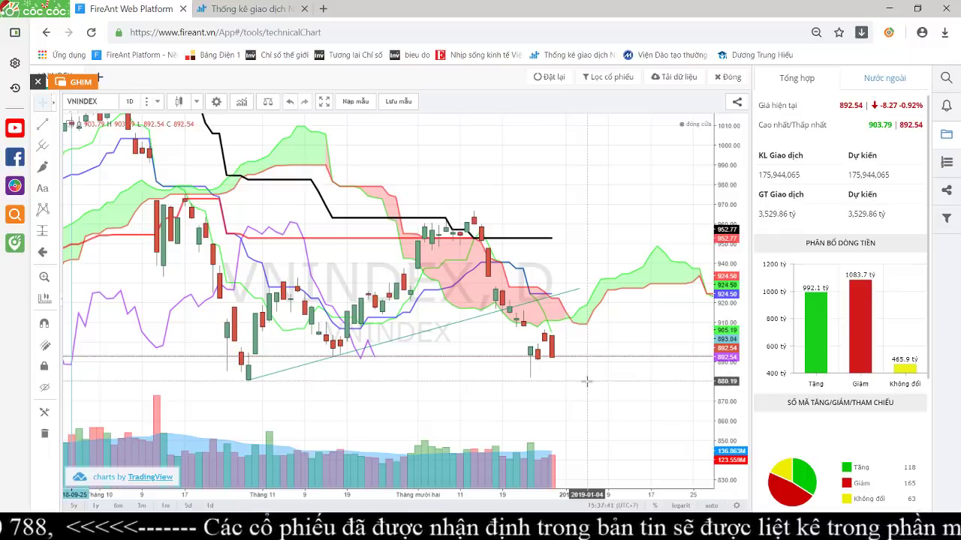
Step: Load the VN30 index chart and adjust its price and time range to examine the most recent daily candles
{"action": "left_click", "coordinate": [106, 103]}
{"action": "type", "text": "VN30"}
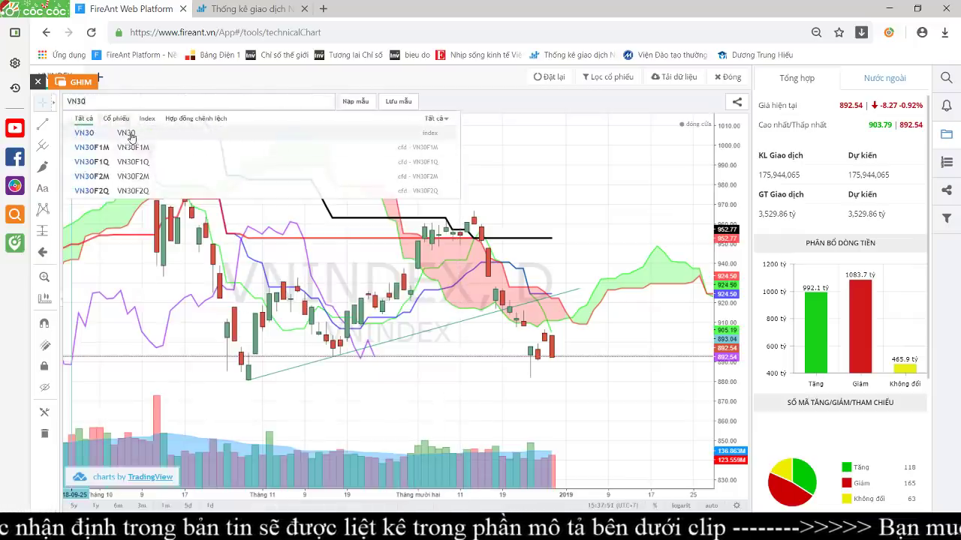
{"action": "left_click", "coordinate": [129, 133]}
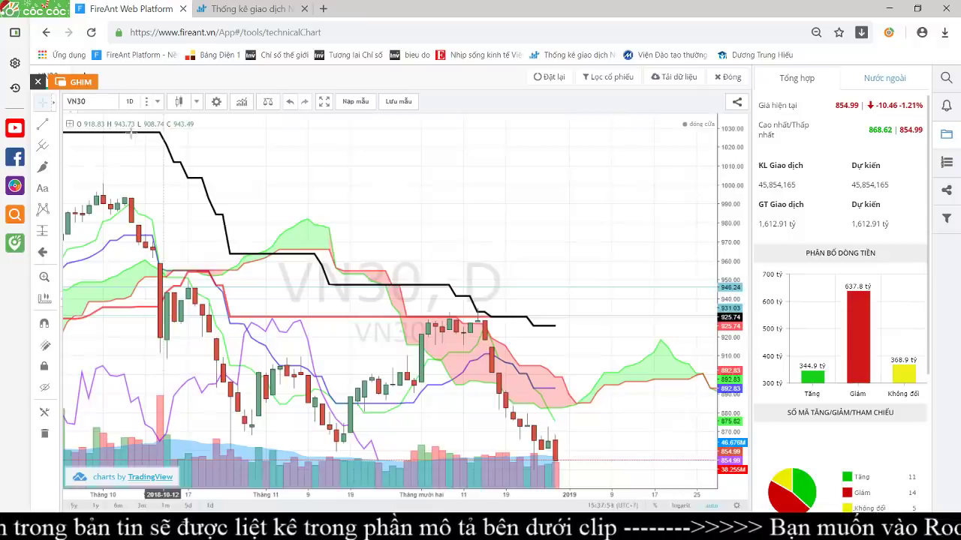
{"action": "left_click_drag", "start_coordinate": [697, 333], "coordinate": [517, 221]}
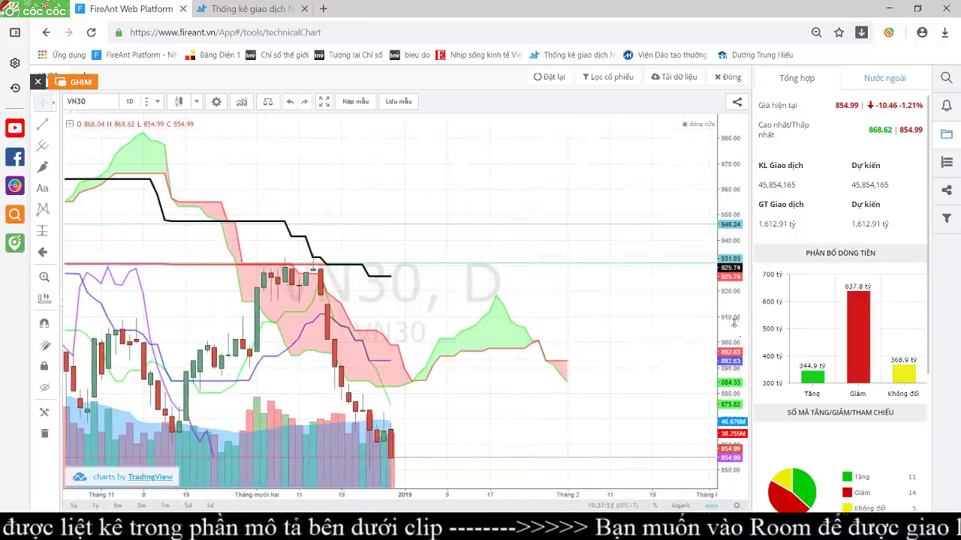
{"action": "left_click_drag", "start_coordinate": [736, 332], "coordinate": [734, 385]}
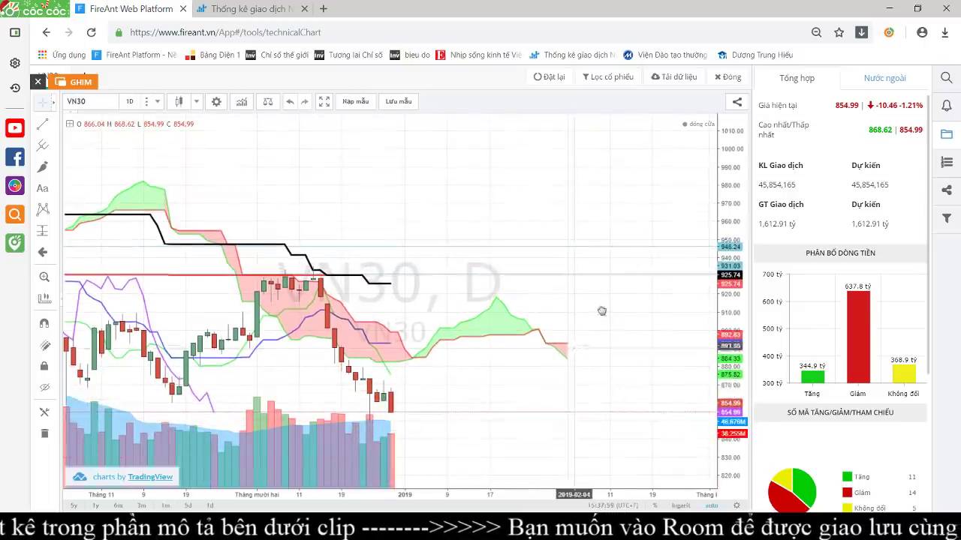
{"action": "left_click_drag", "start_coordinate": [603, 377], "coordinate": [634, 282]}
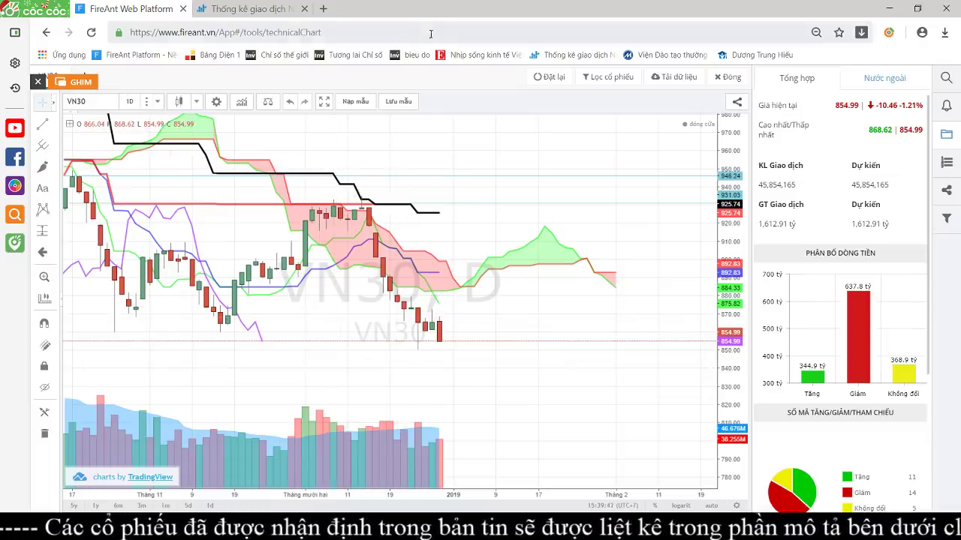
Step: Close the browser together with all its open tabs
{"action": "left_click", "coordinate": [949, 13]}
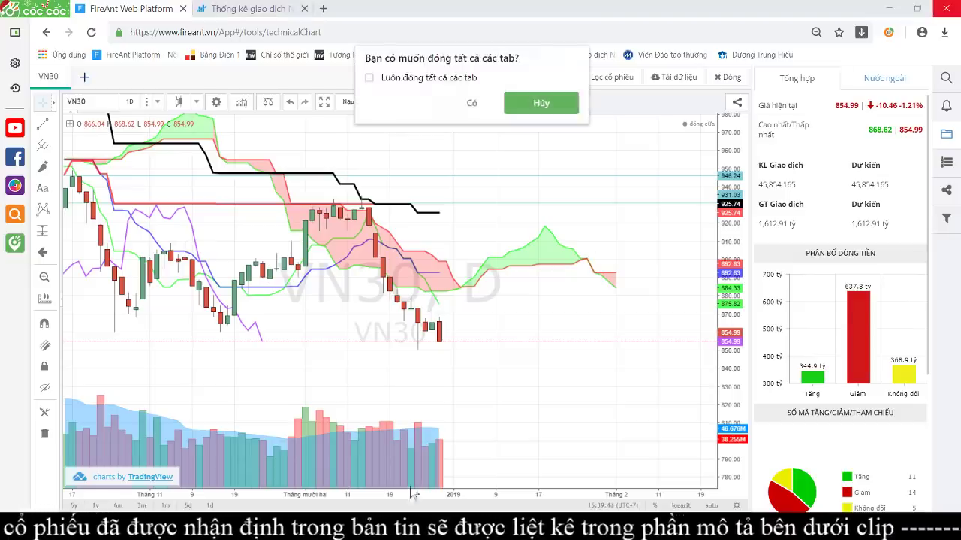
{"action": "left_click", "coordinate": [469, 104]}
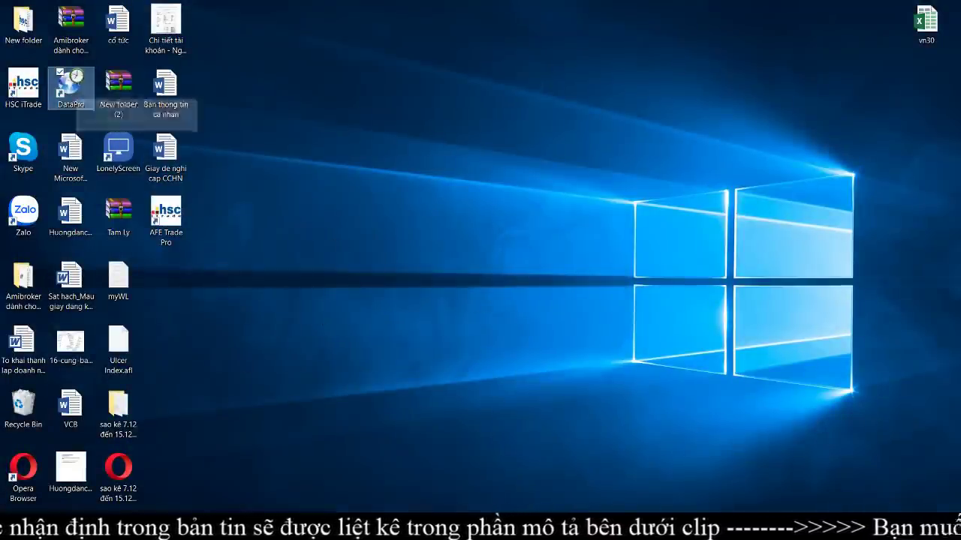
Step: Bring up the DataPro window, check Sync data while leaving synchronisation switched on, and minimise the window
{"action": "left_click", "coordinate": [814, 526]}
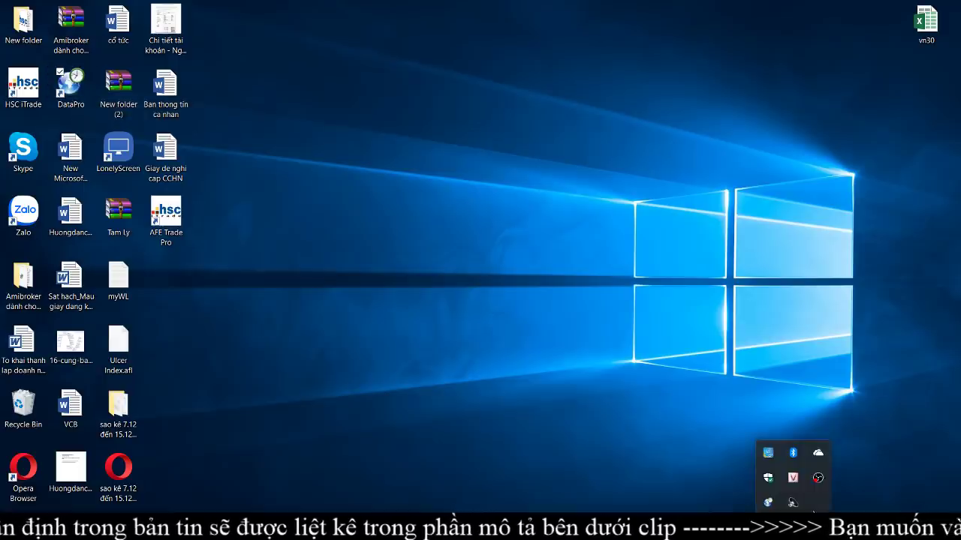
{"action": "left_click", "coordinate": [768, 503]}
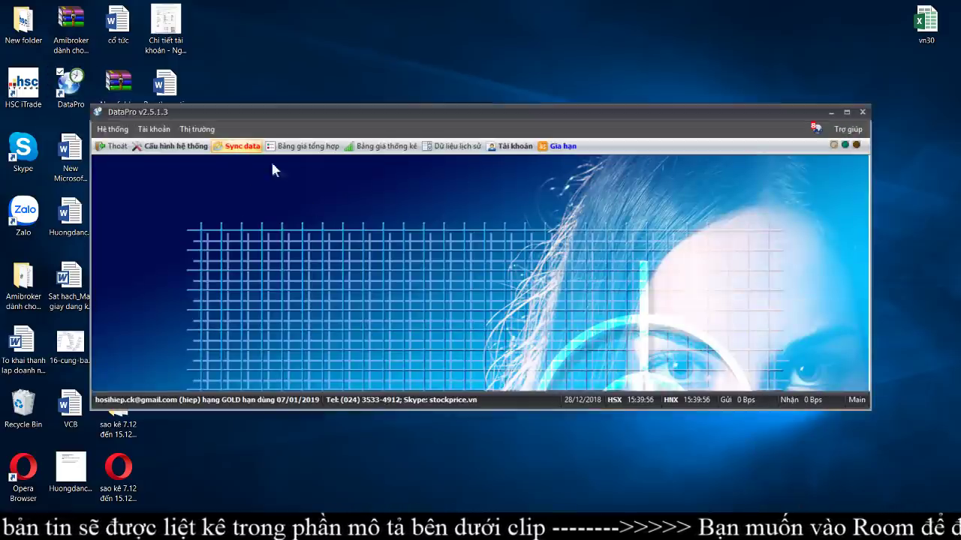
{"action": "left_click", "coordinate": [242, 146]}
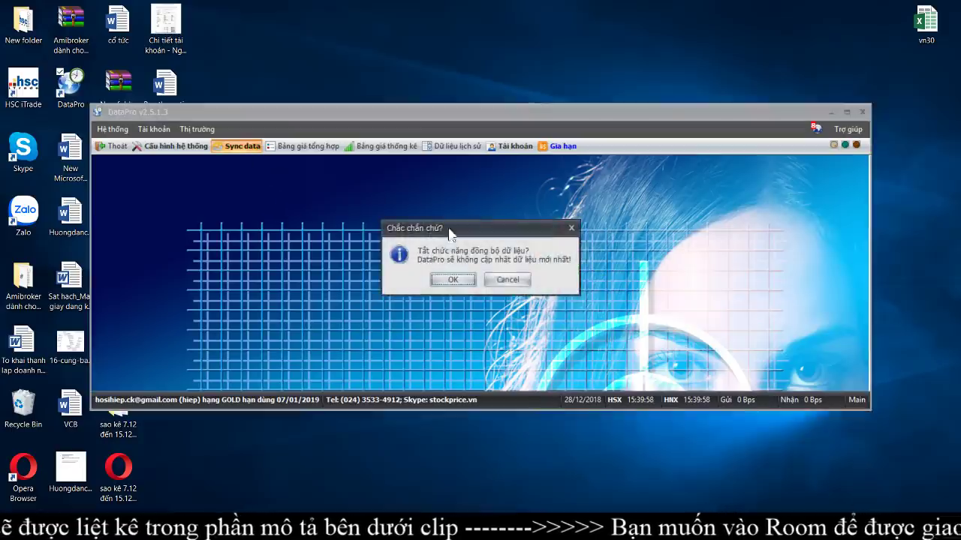
{"action": "left_click", "coordinate": [509, 279]}
{"action": "left_click", "coordinate": [830, 111]}
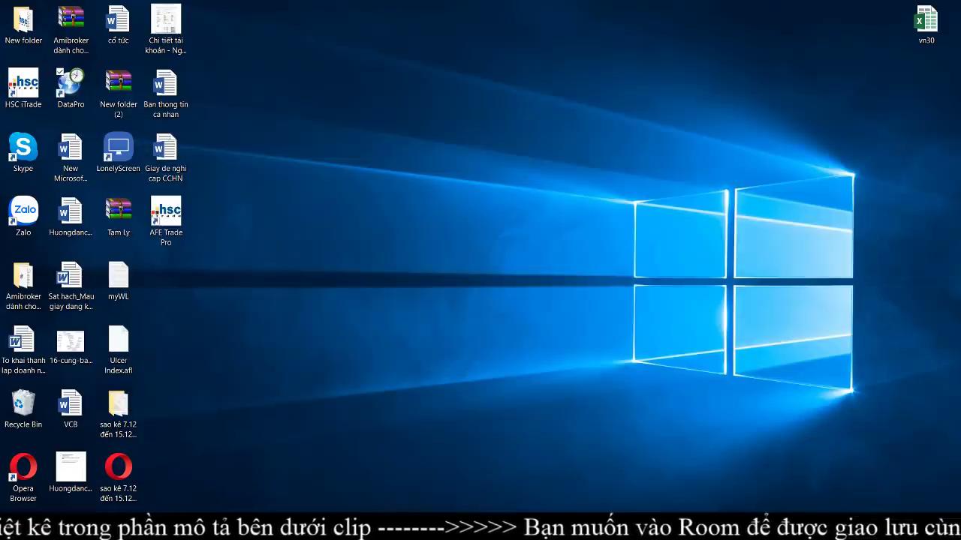
Step: Open a new Cốc Cốc browser window and activate its address bar
{"action": "right_click", "coordinate": [665, 529]}
{"action": "left_click", "coordinate": [634, 481]}
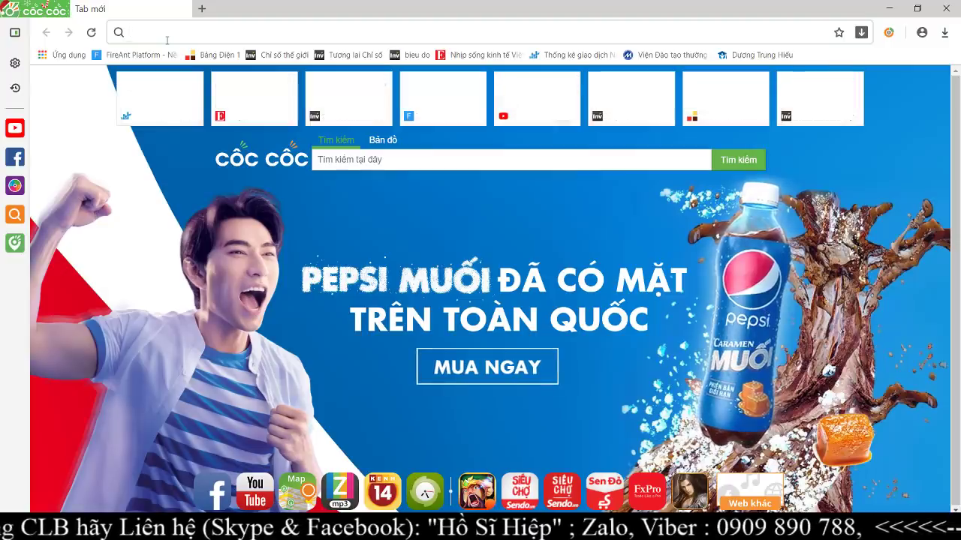
{"action": "left_click", "coordinate": [161, 30]}
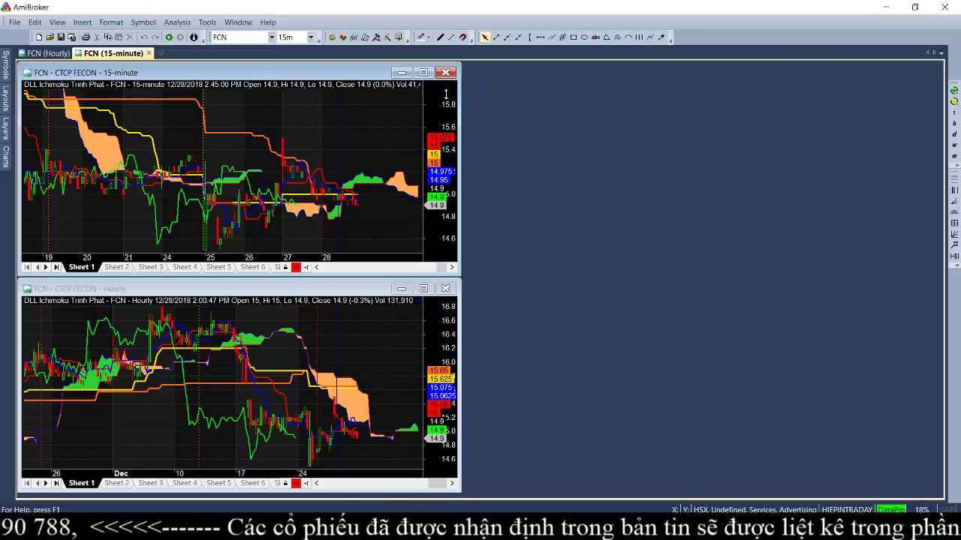
{"action": "left_click", "coordinate": [916, 7]}
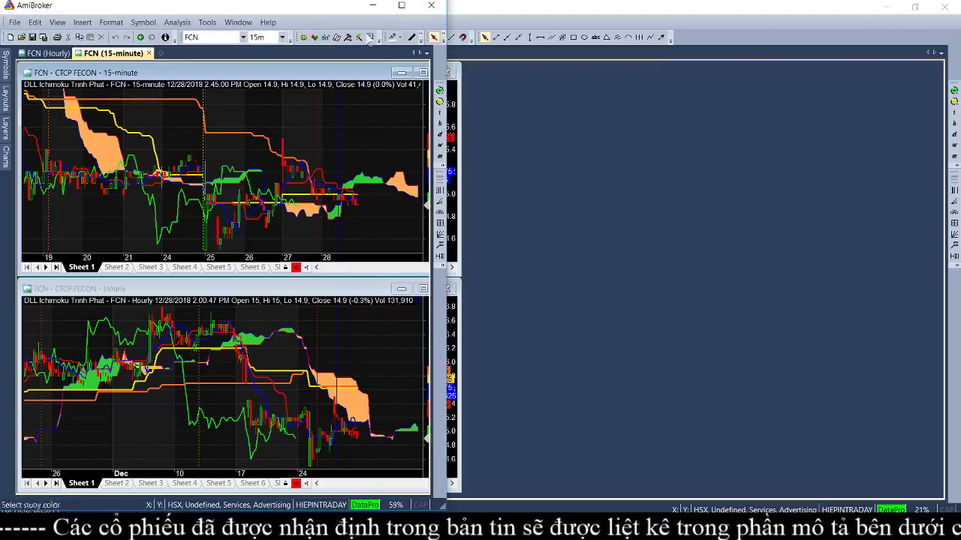
{"action": "double_click", "coordinate": [323, 13]}
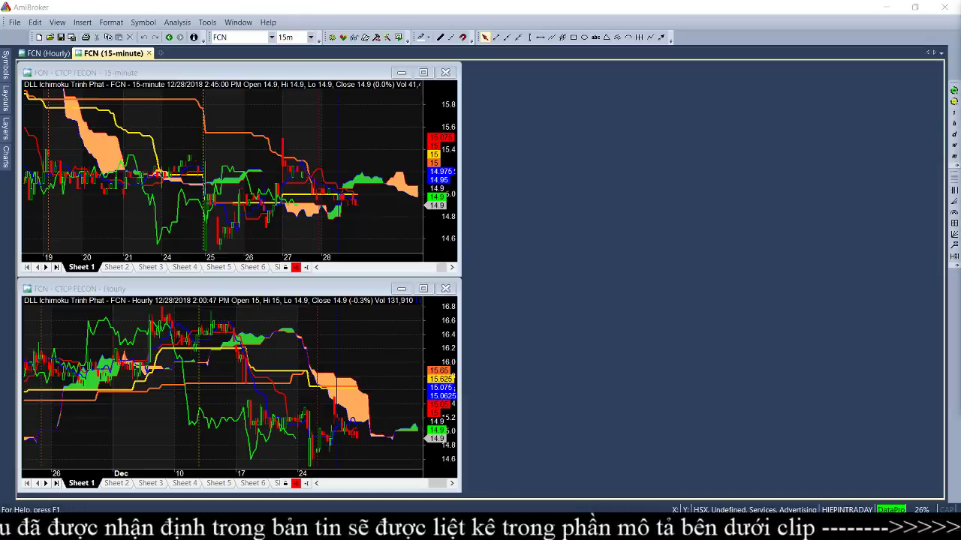
{"action": "left_click", "coordinate": [915, 7]}
{"action": "left_click_drag", "start_coordinate": [248, 13], "coordinate": [694, 45]}
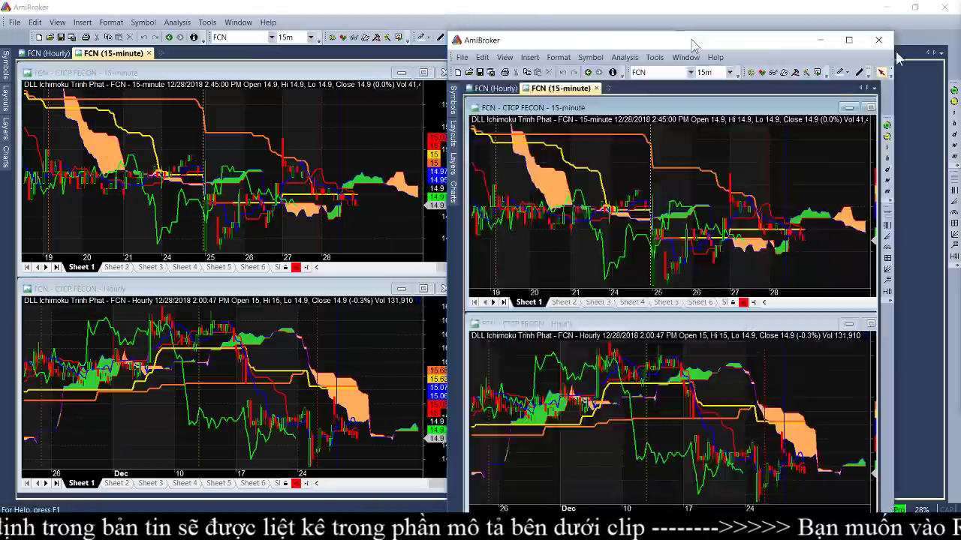
{"action": "double_click", "coordinate": [694, 45]}
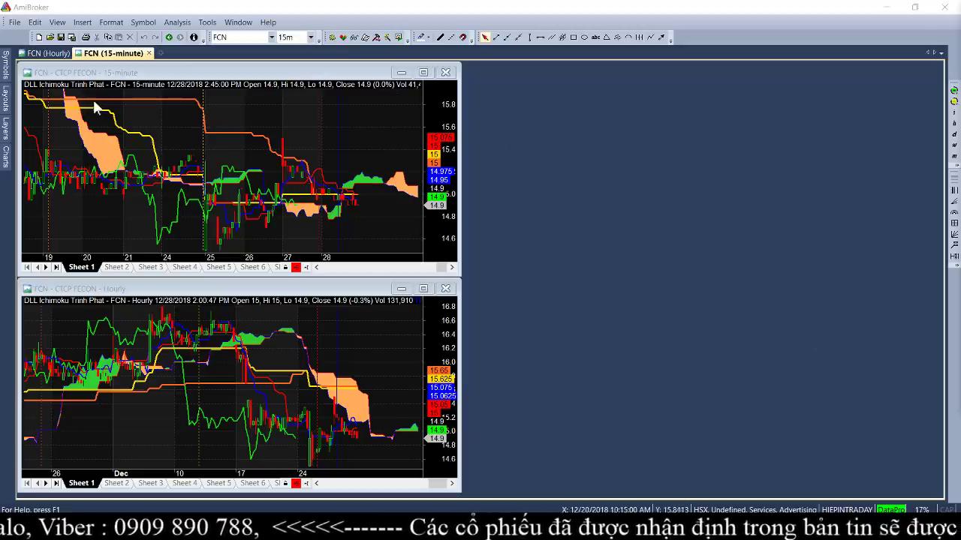
Step: Switch AmiBroker to the recently used HIEPEOD database
{"action": "left_click", "coordinate": [15, 21]}
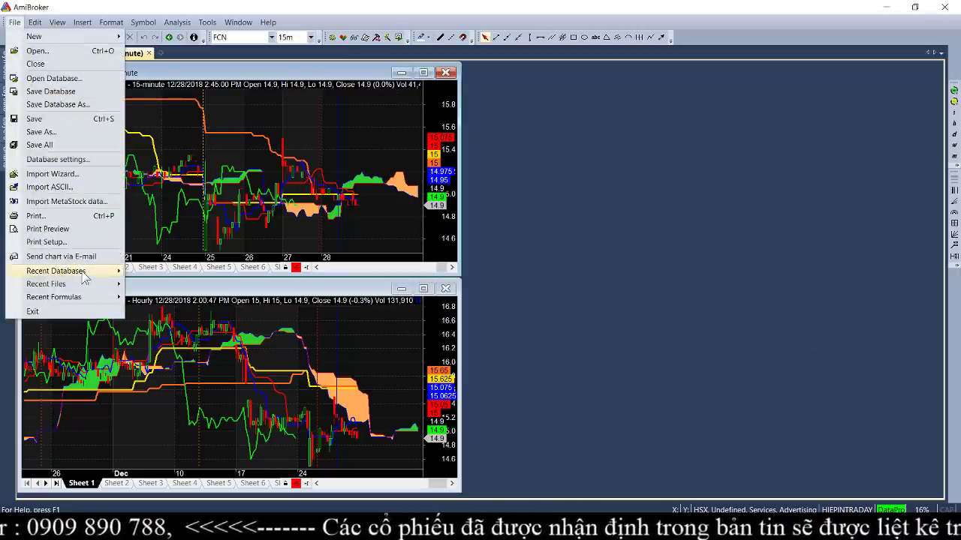
{"action": "mouse_move", "coordinate": [109, 276]}
{"action": "left_click", "coordinate": [173, 337]}
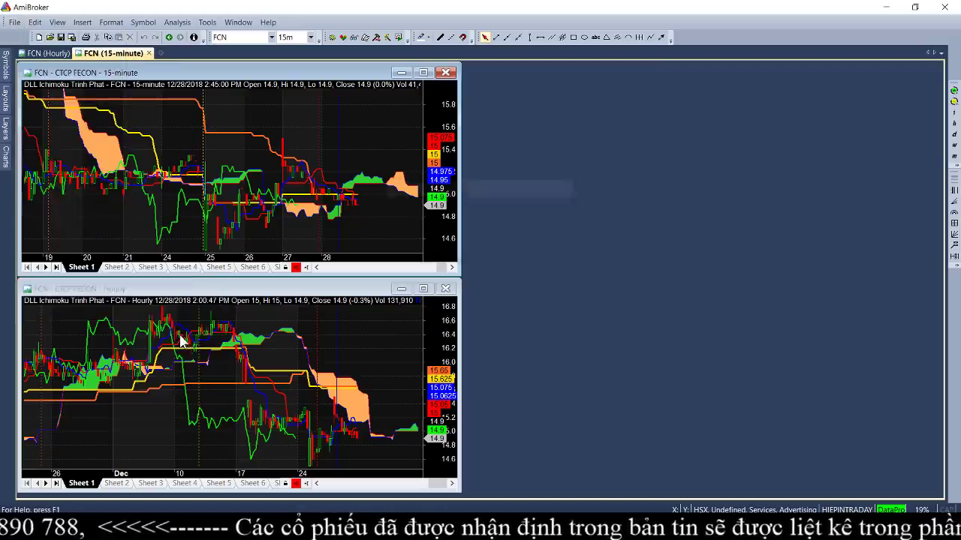
Step: Delete the horizontal lines drawn on the CEO daily chart
{"action": "left_click", "coordinate": [45, 53]}
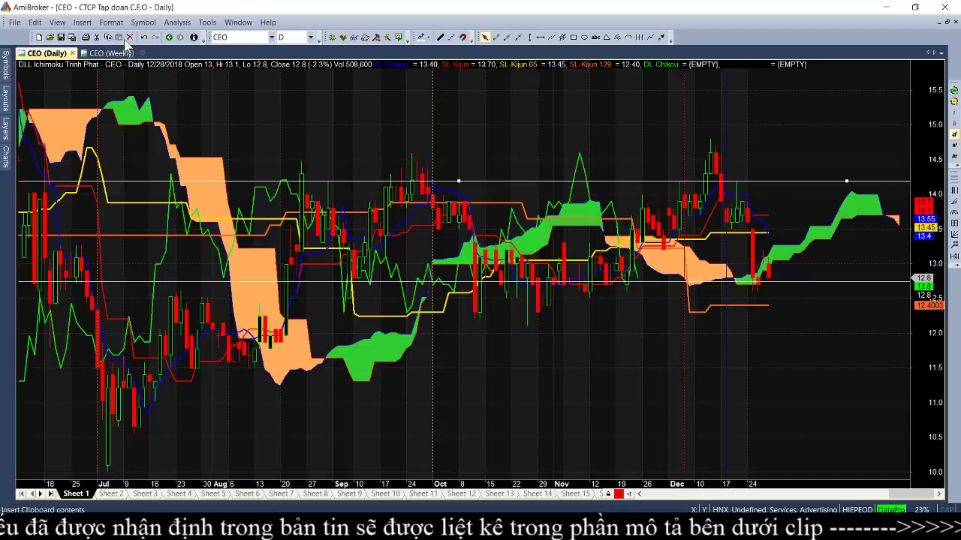
{"action": "left_click", "coordinate": [130, 39]}
{"action": "left_click", "coordinate": [489, 286]}
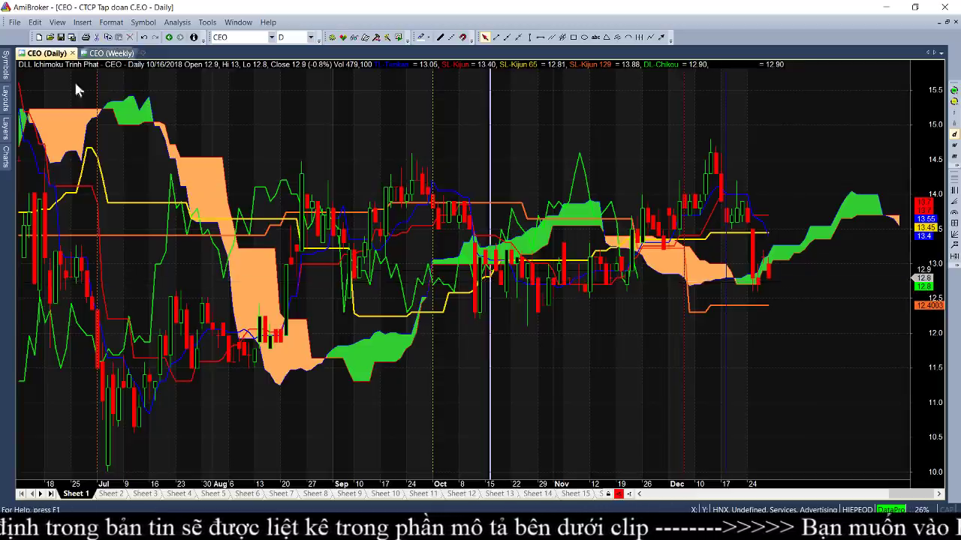
Step: Add the I_PsychIndex and I_Ulcer indicators with default parameters below the CEO daily chart and shrink their panes
{"action": "left_click", "coordinate": [7, 158]}
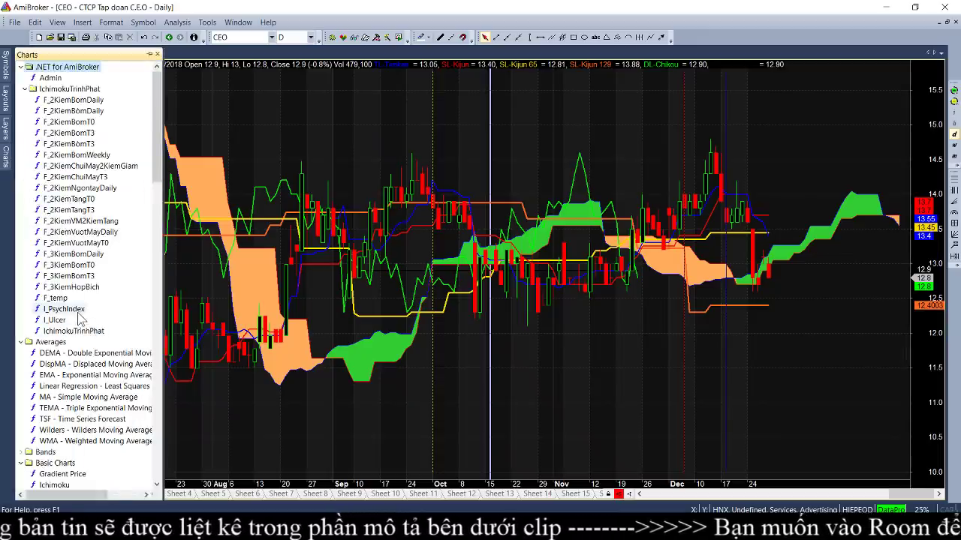
{"action": "double_click", "coordinate": [57, 319]}
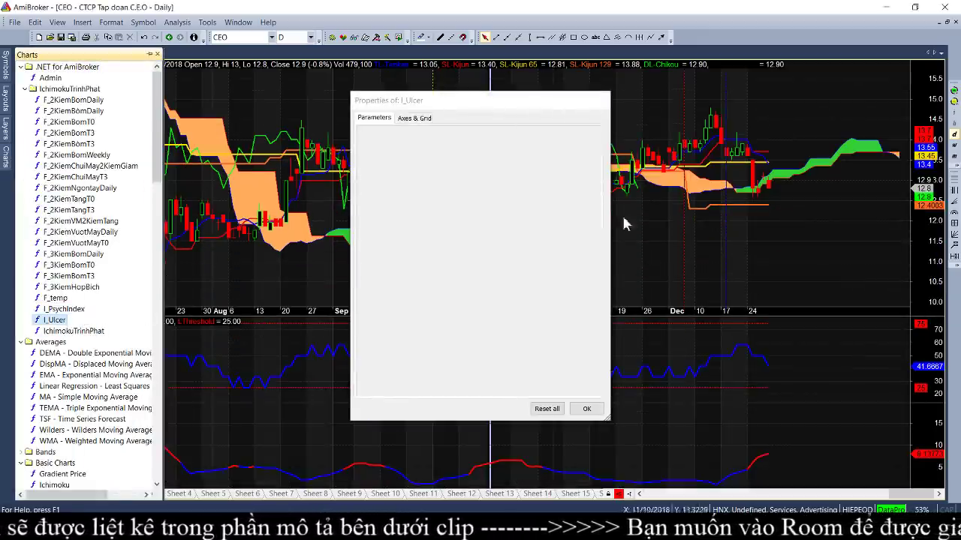
{"action": "left_click", "coordinate": [587, 409]}
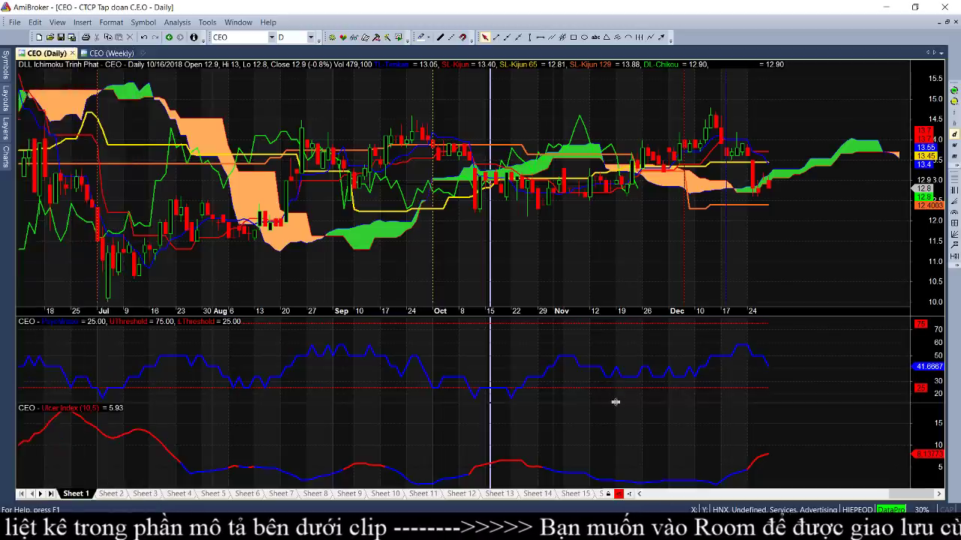
{"action": "left_click_drag", "start_coordinate": [616, 400], "coordinate": [620, 446]}
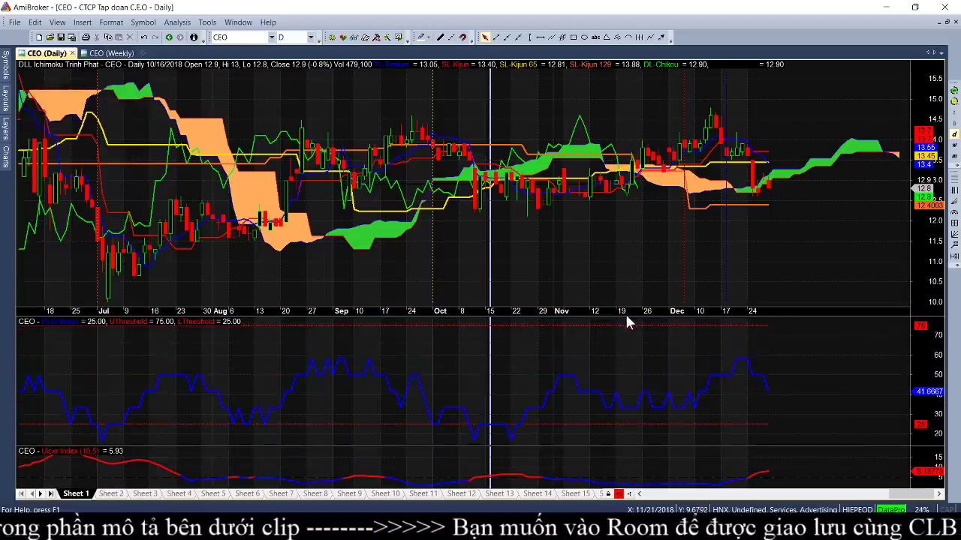
{"action": "left_click_drag", "start_coordinate": [643, 393], "coordinate": [643, 394]}
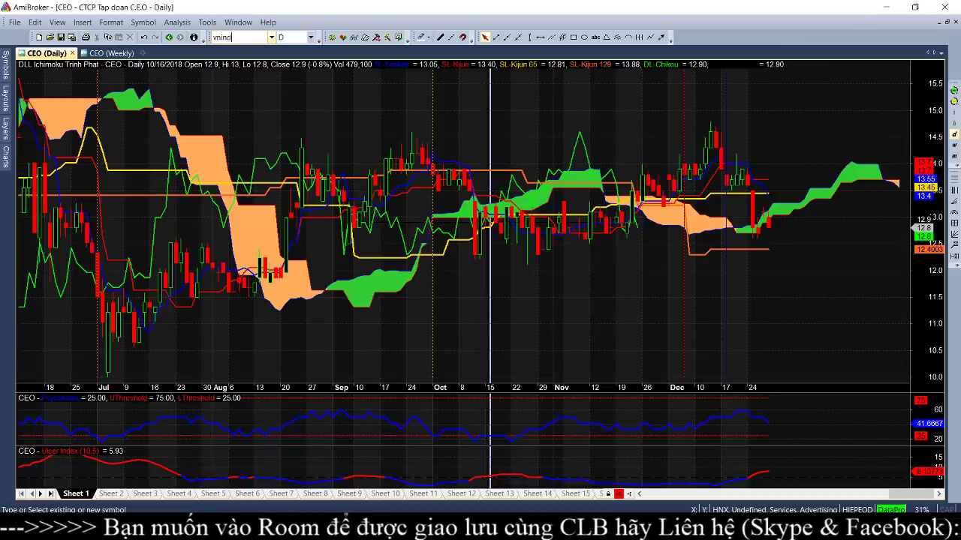
Step: Load VNINDEX in the daily chart and examine its Ichimoku cloud and the latest Psych Index and Ulcer Index values
{"action": "key", "text": "Return"}
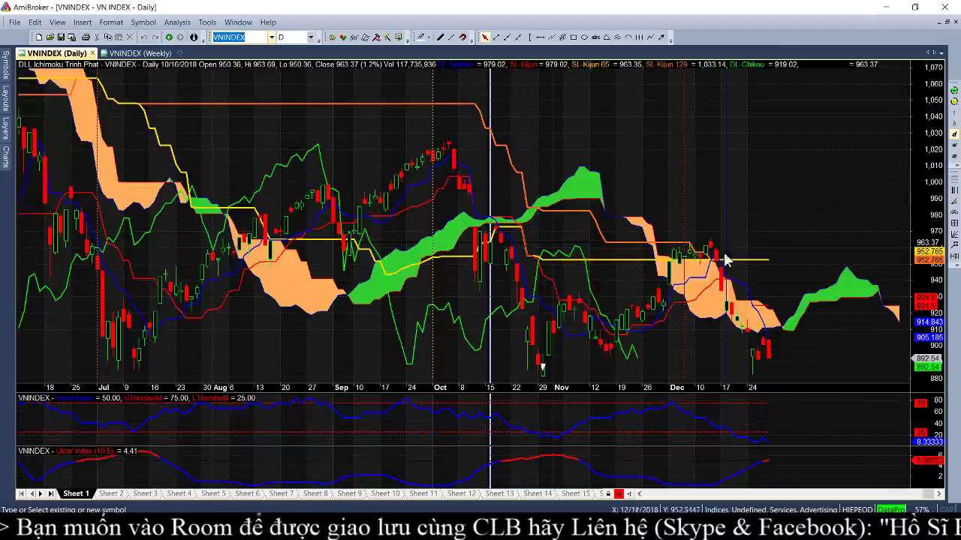
{"action": "mouse_move", "coordinate": [877, 454]}
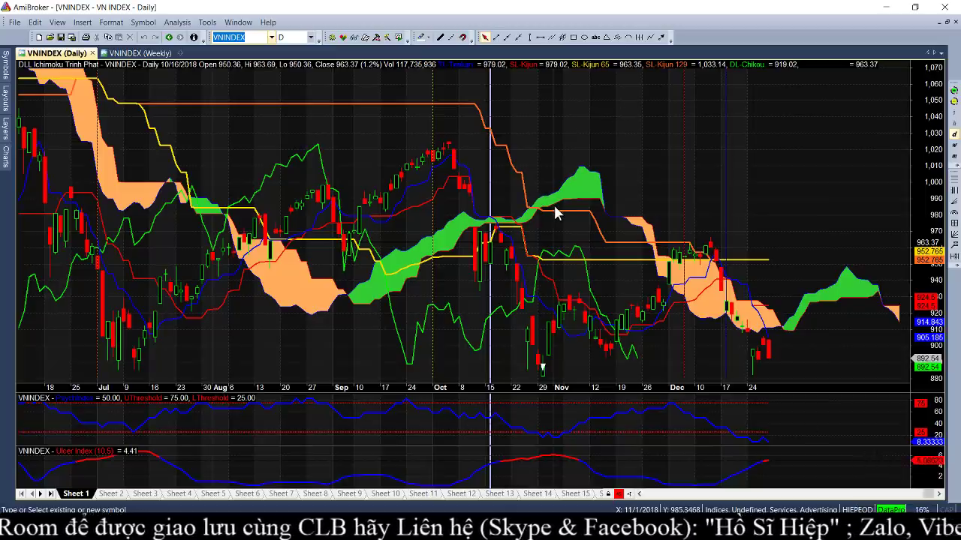
{"action": "mouse_move", "coordinate": [556, 213]}
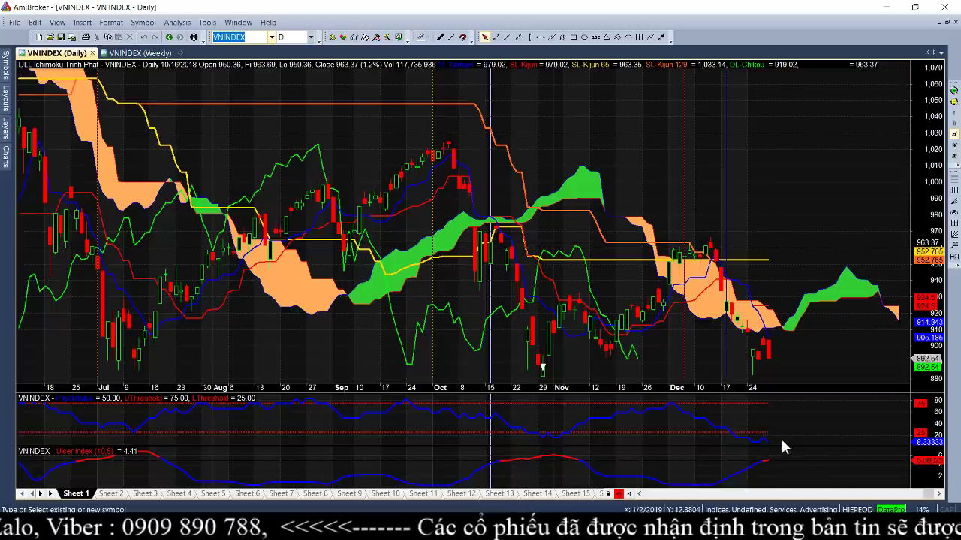
{"action": "mouse_move", "coordinate": [775, 448]}
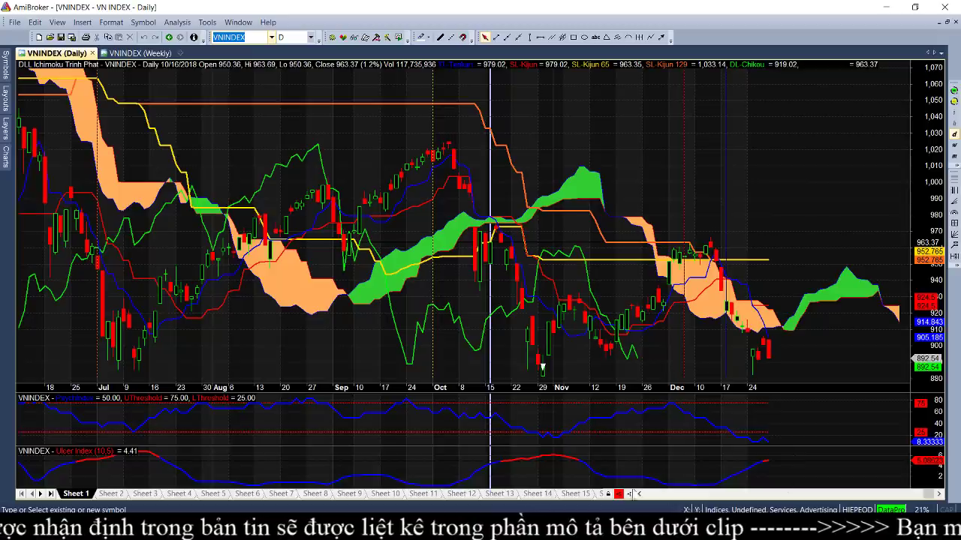
Step: Inspect the VNINDEX Ulcer Index and Psych Index on 10/26, 10/18 and 10/30/2018 for comparison with the latest bars
{"action": "left_click", "coordinate": [531, 459]}
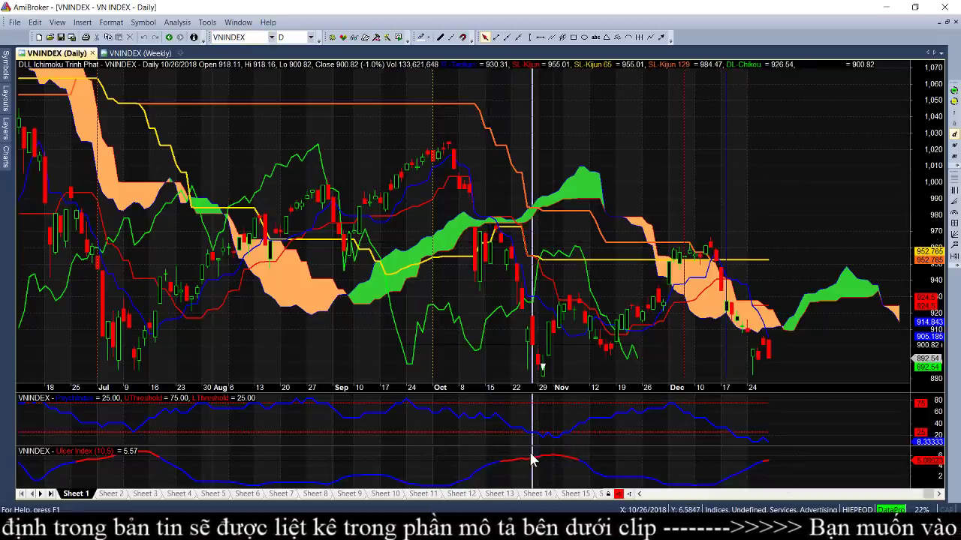
{"action": "left_click", "coordinate": [500, 469]}
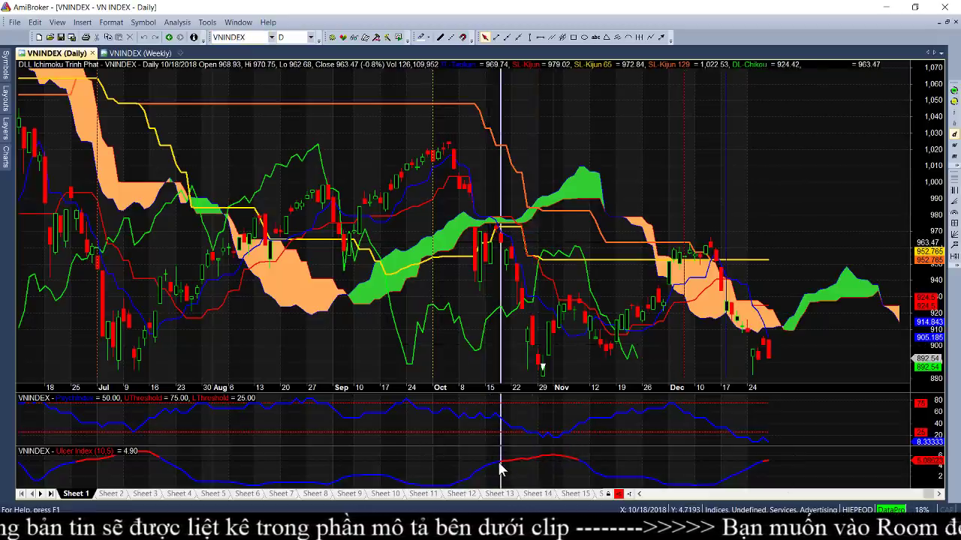
{"action": "left_click", "coordinate": [543, 462]}
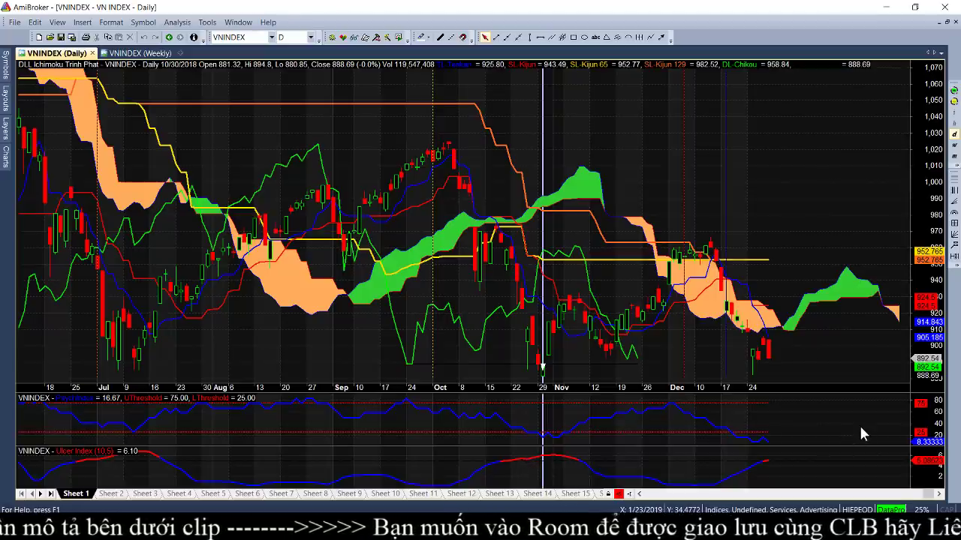
{"action": "mouse_move", "coordinate": [861, 428]}
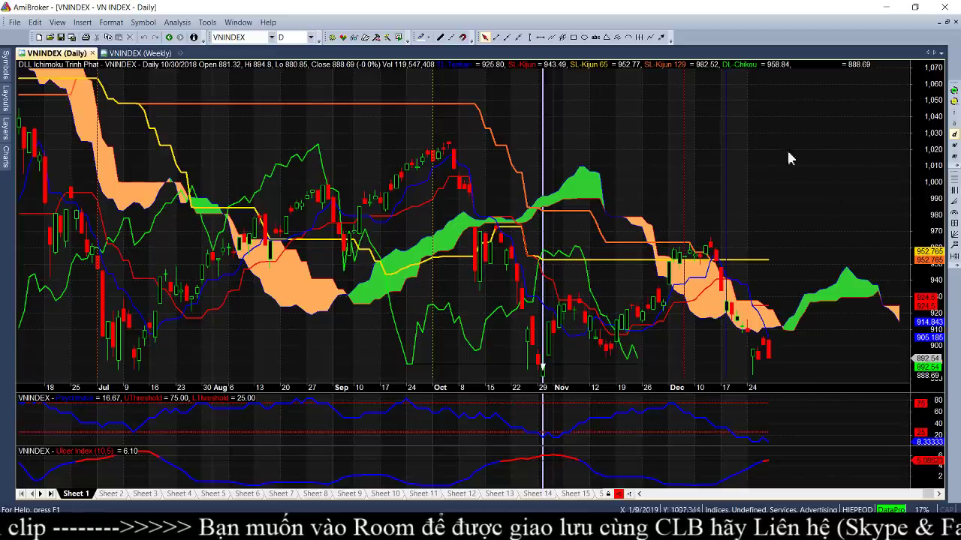
{"action": "mouse_move", "coordinate": [463, 435]}
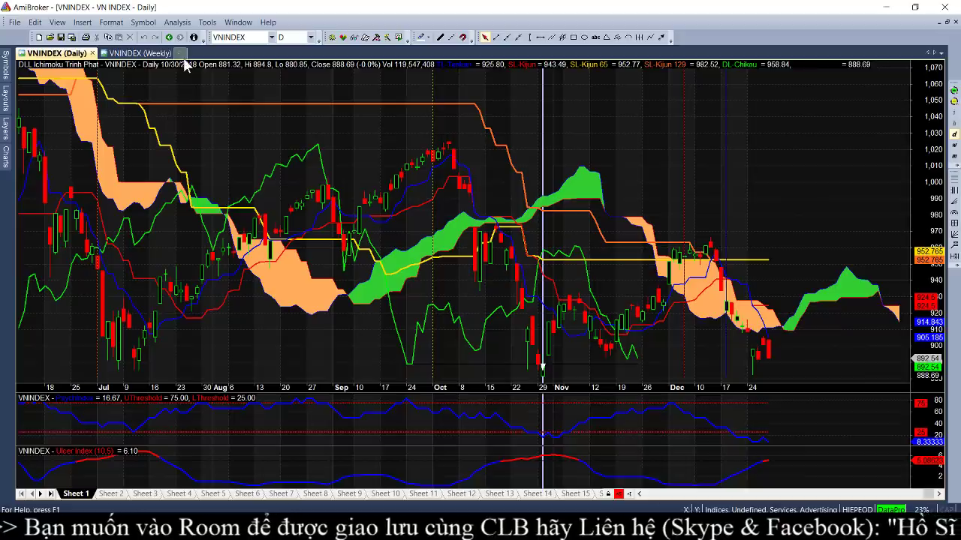
Step: Switch VNINDEX to the weekly interval and inspect its Psych Index and Ulcer Index on 7/13/2018 against the latest bars
{"action": "left_click", "coordinate": [154, 54]}
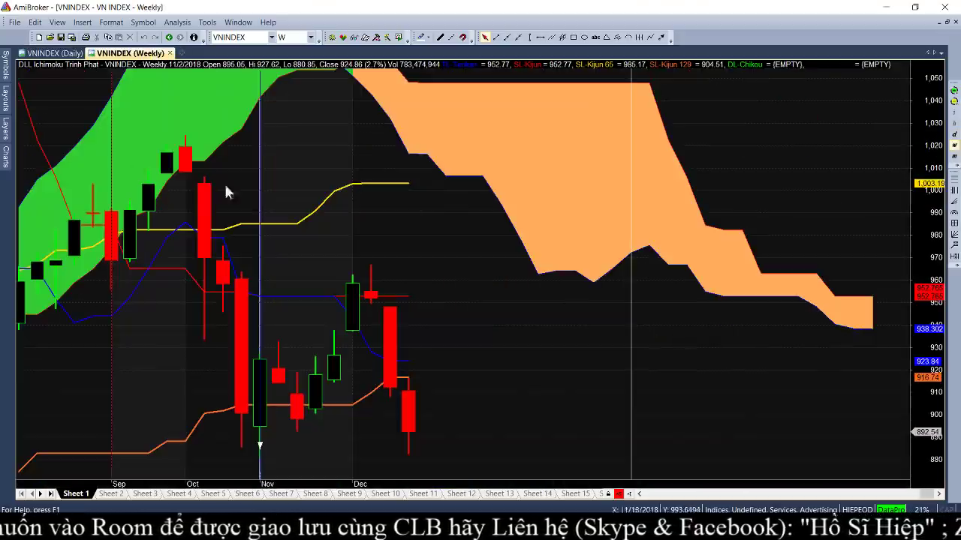
{"action": "left_click", "coordinate": [53, 53]}
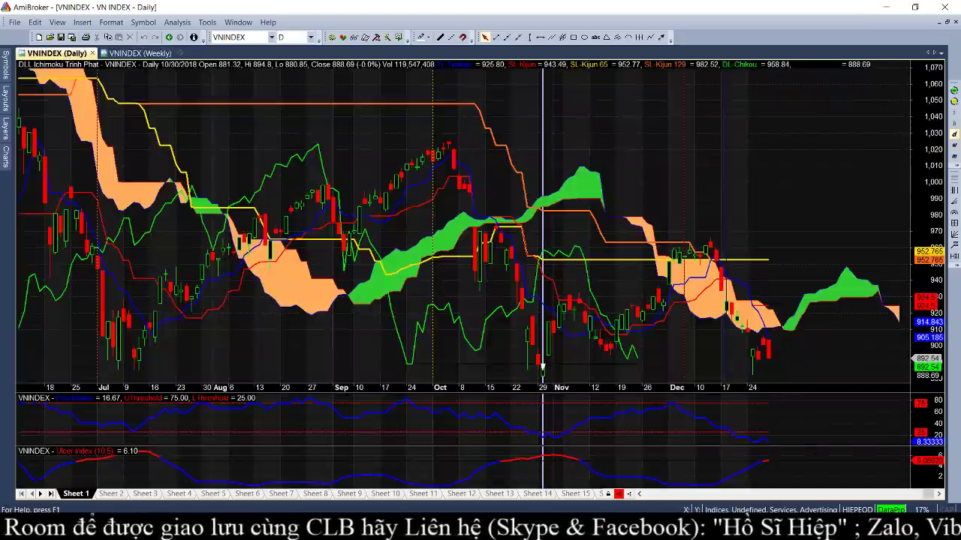
{"action": "key", "text": "w"}
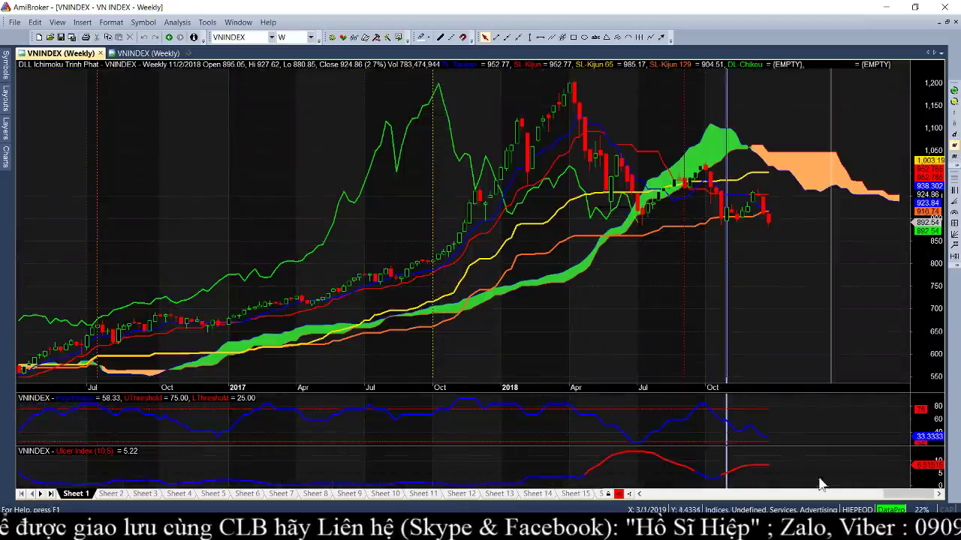
{"action": "mouse_move", "coordinate": [821, 484]}
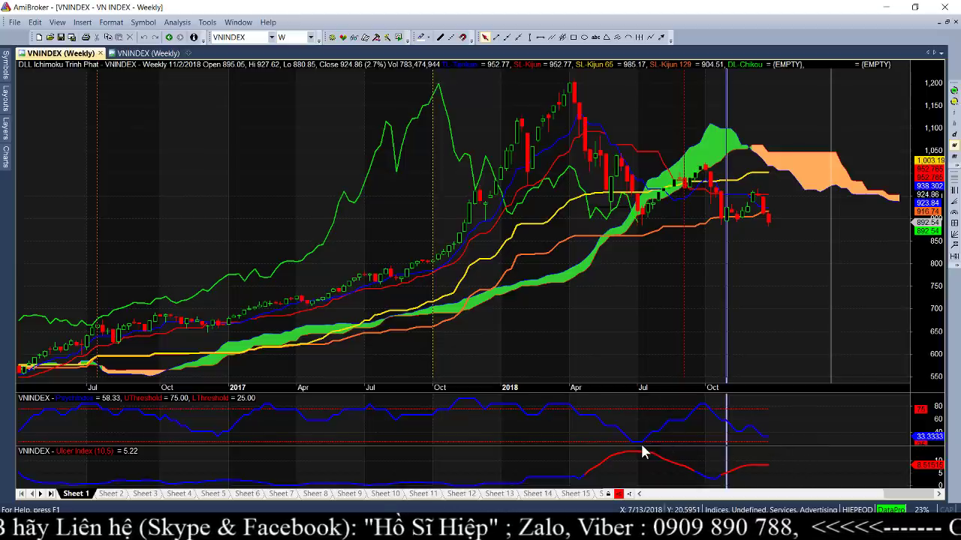
{"action": "left_click_drag", "start_coordinate": [636, 444], "coordinate": [642, 442]}
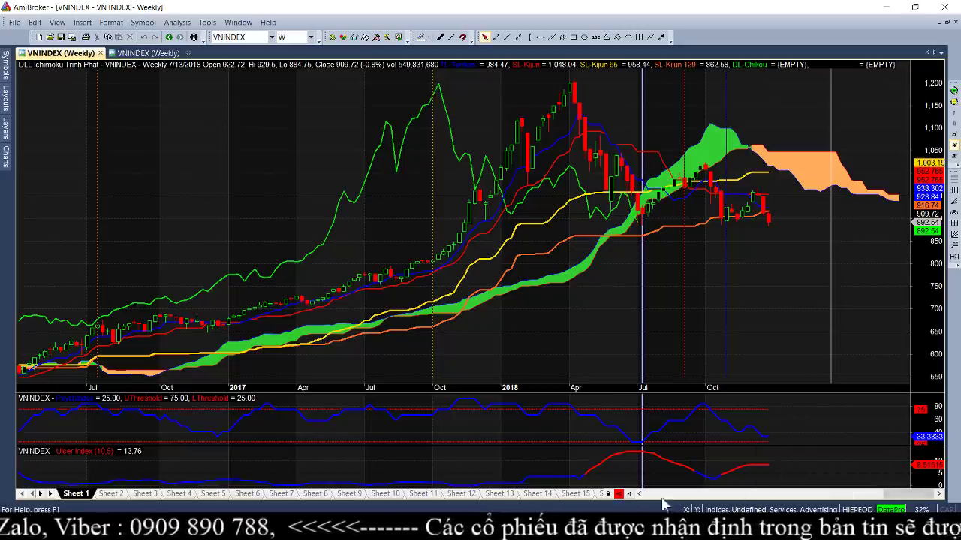
{"action": "mouse_move", "coordinate": [692, 475]}
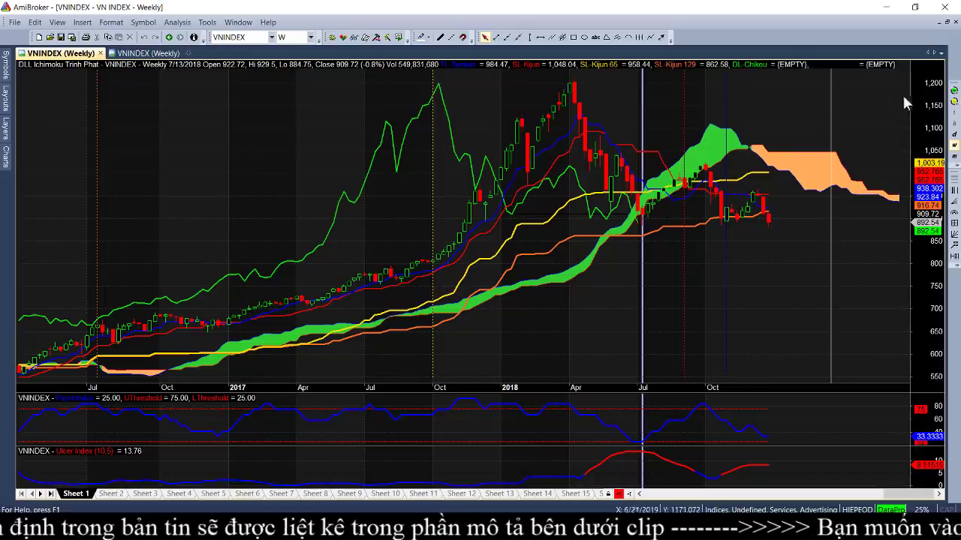
Step: Return the chart to the daily interval and load the VN30F1M futures symbol
{"action": "left_click", "coordinate": [955, 136]}
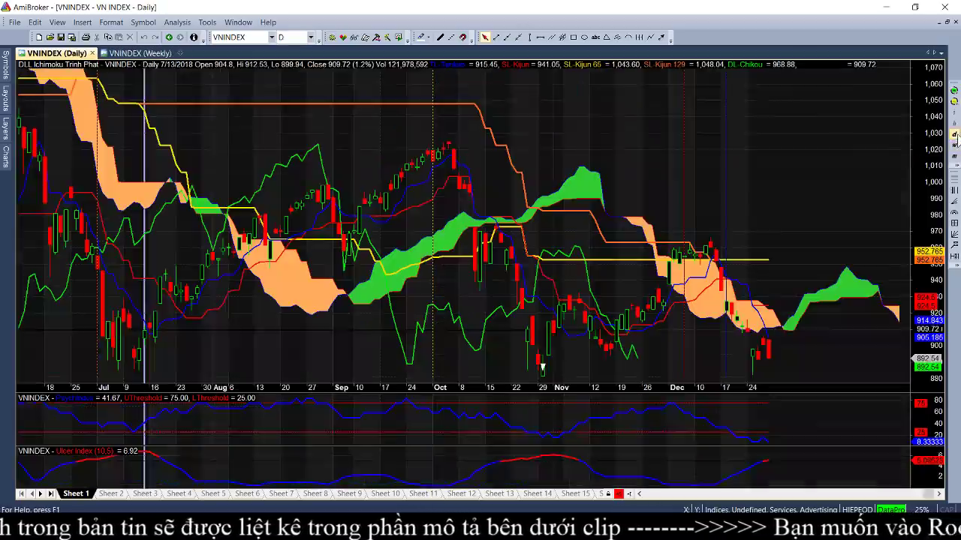
{"action": "left_click", "coordinate": [233, 36]}
{"action": "type", "text": "v"}
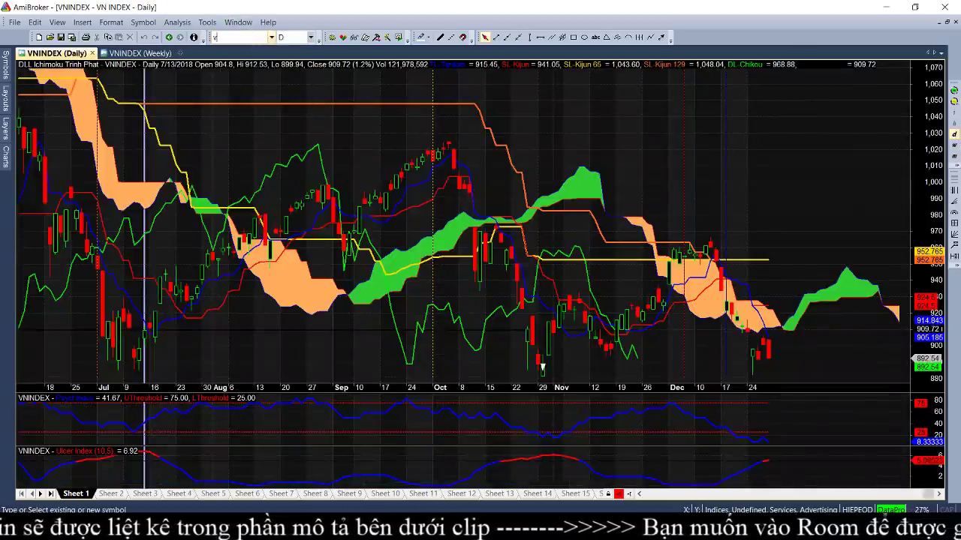
{"action": "type", "text": "n30"}
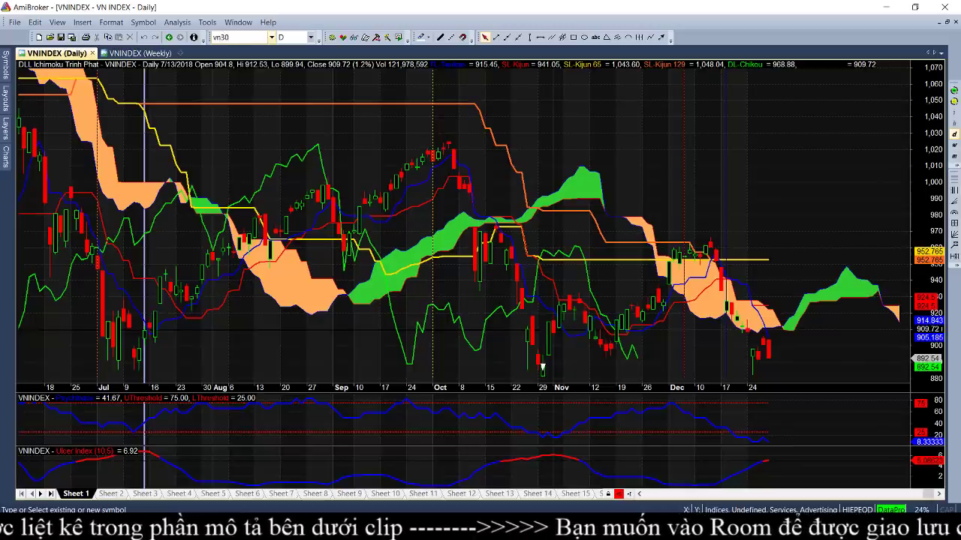
{"action": "key", "text": "BackSpace"}
{"action": "key", "text": "BackSpace"}
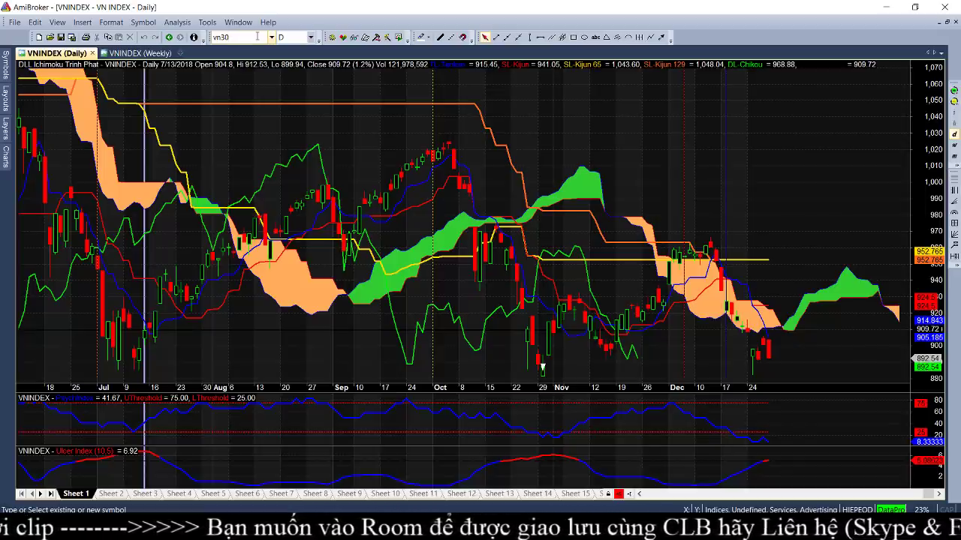
{"action": "type", "text": "f1"}
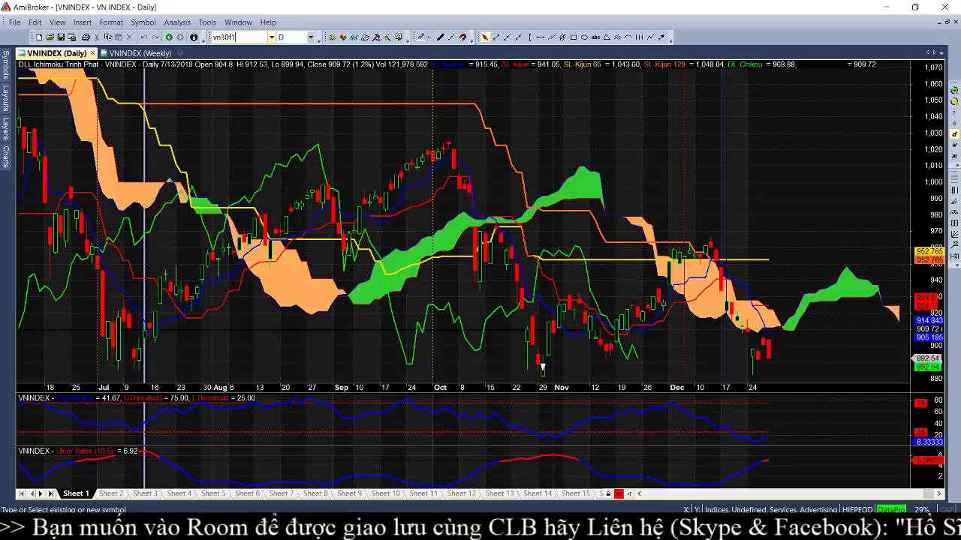
{"action": "type", "text": "m"}
{"action": "key", "text": "Return"}
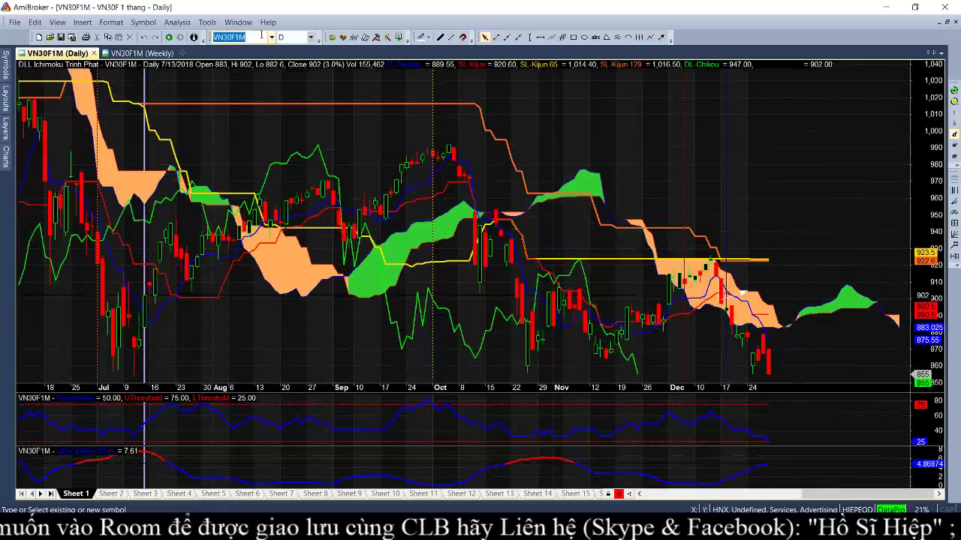
Step: Draw a descending trend line on the VN30F1M daily chart from the mid-December high to about 1/14/2019
{"action": "mouse_move", "coordinate": [746, 282]}
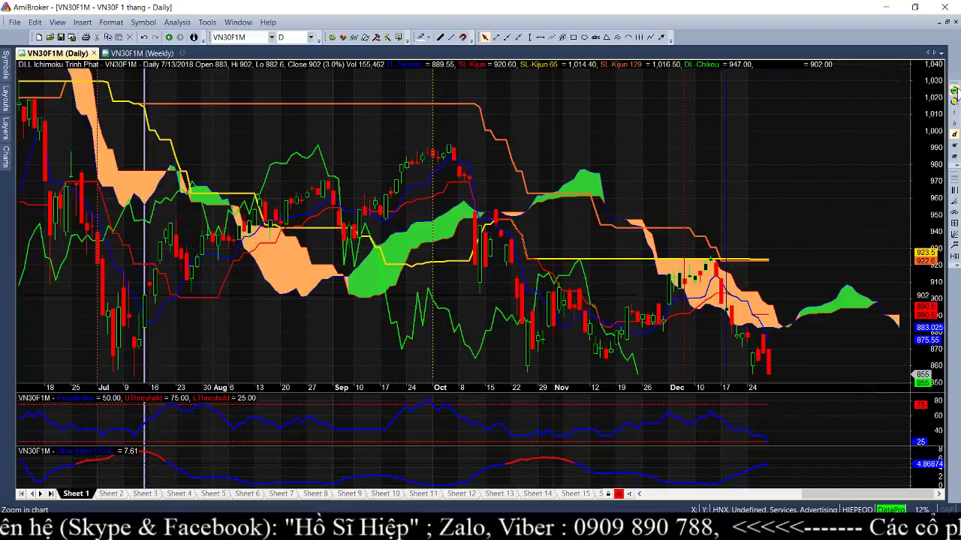
{"action": "left_click", "coordinate": [954, 91]}
{"action": "left_click", "coordinate": [954, 91]}
{"action": "left_click", "coordinate": [954, 91]}
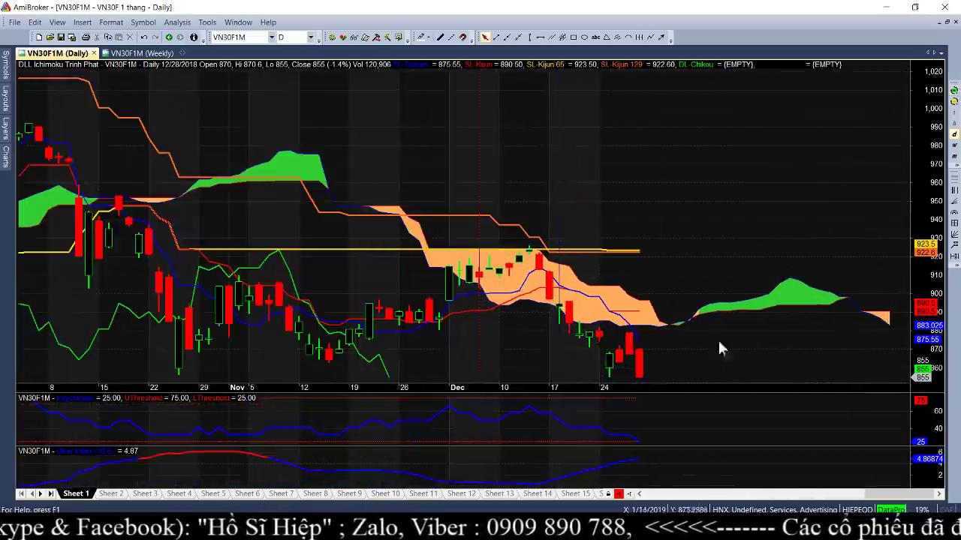
{"action": "left_click_drag", "start_coordinate": [930, 204], "coordinate": [930, 154]}
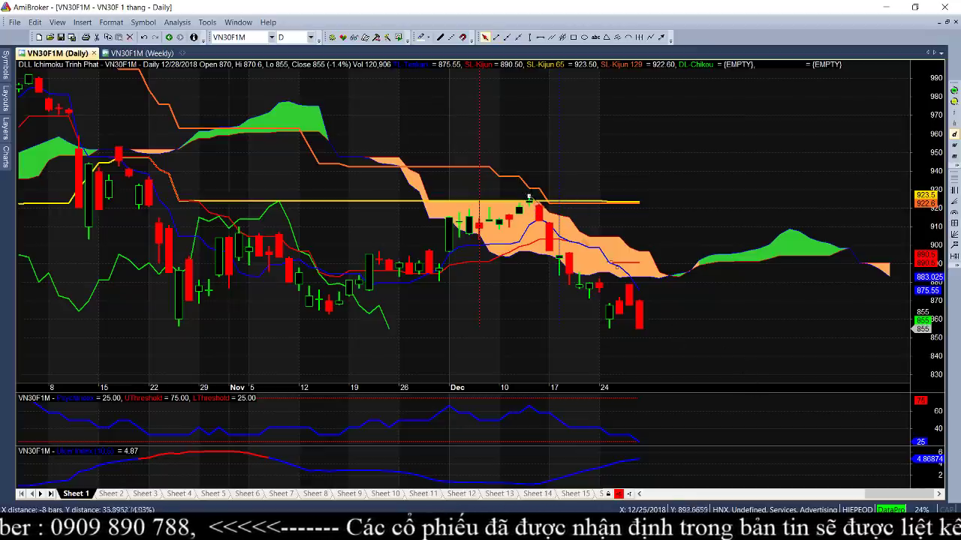
{"action": "left_click_drag", "start_coordinate": [528, 197], "coordinate": [749, 384]}
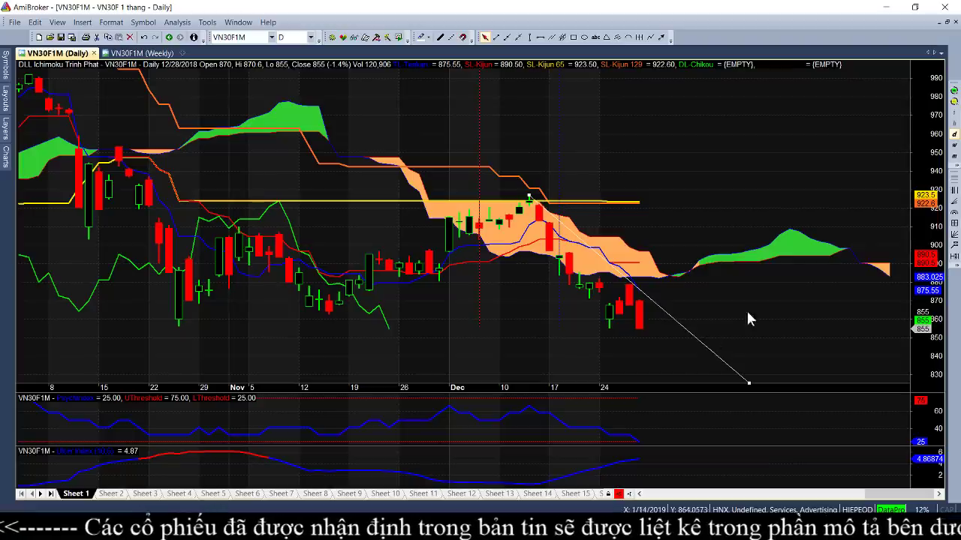
Step: Place a horizontal support line at about 854 under the latest VN30F1M candles and examine the price against it
{"action": "left_click", "coordinate": [540, 36]}
{"action": "left_click", "coordinate": [617, 352]}
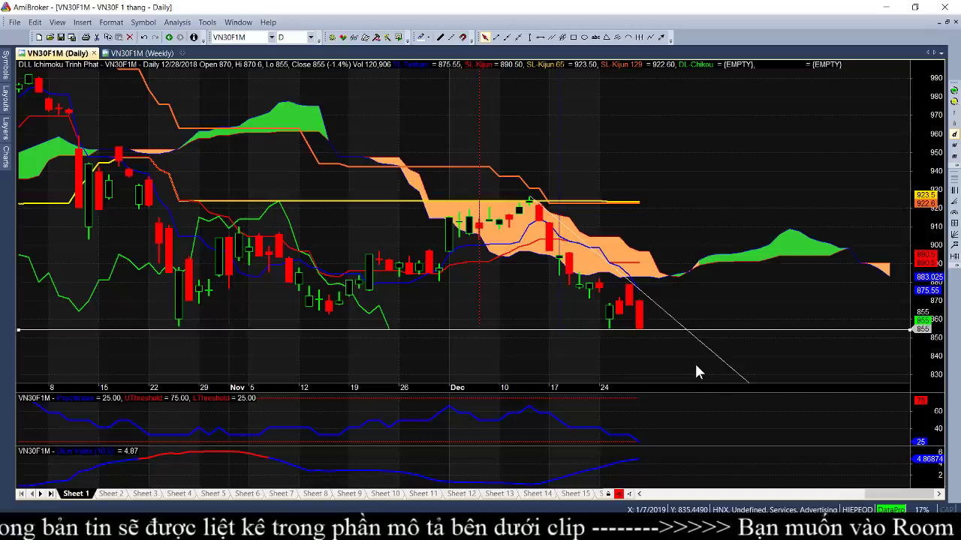
{"action": "mouse_move", "coordinate": [696, 367]}
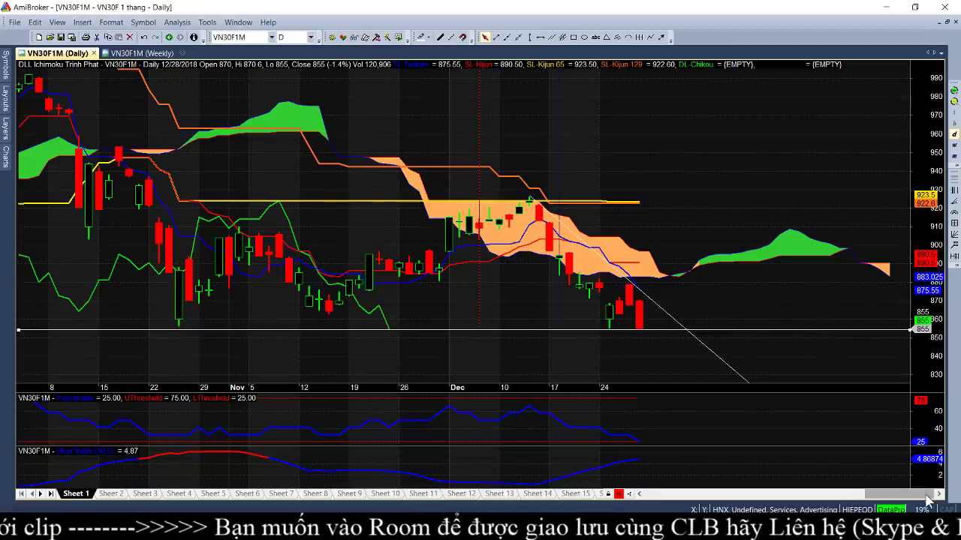
{"action": "left_click_drag", "start_coordinate": [927, 495], "coordinate": [959, 478]}
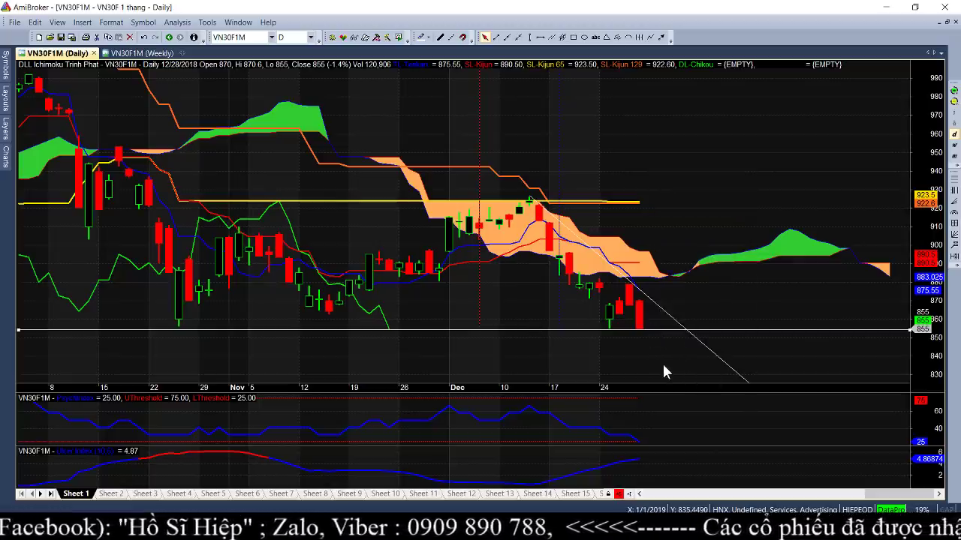
{"action": "mouse_move", "coordinate": [676, 338]}
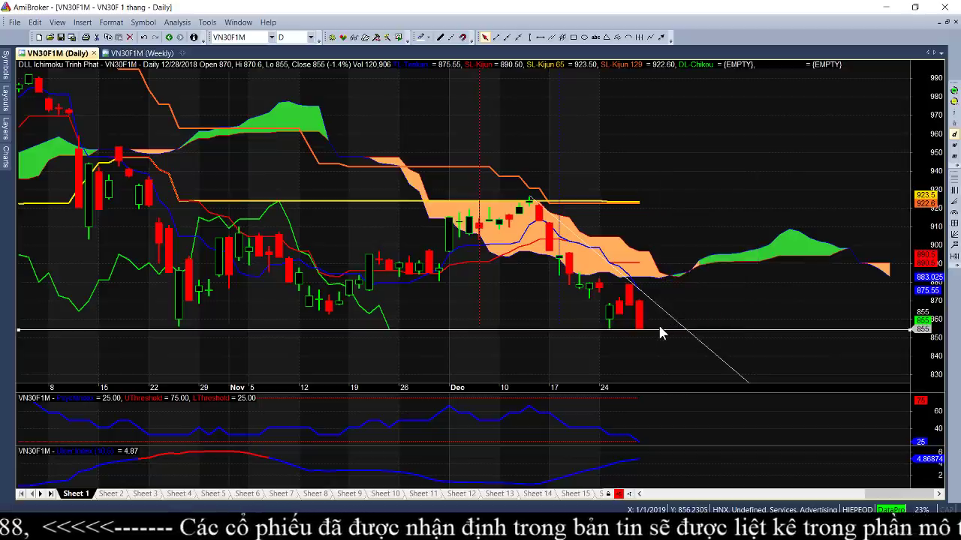
{"action": "mouse_move", "coordinate": [659, 310]}
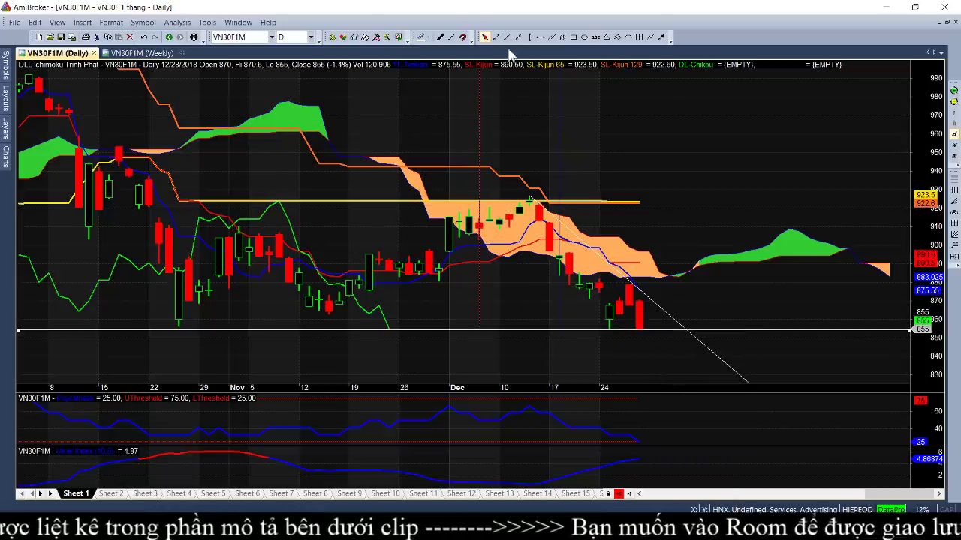
Step: Draw a second horizontal line at about 864 on the VN30F1M daily chart and delete it
{"action": "left_click", "coordinate": [540, 37]}
{"action": "left_click", "coordinate": [585, 310]}
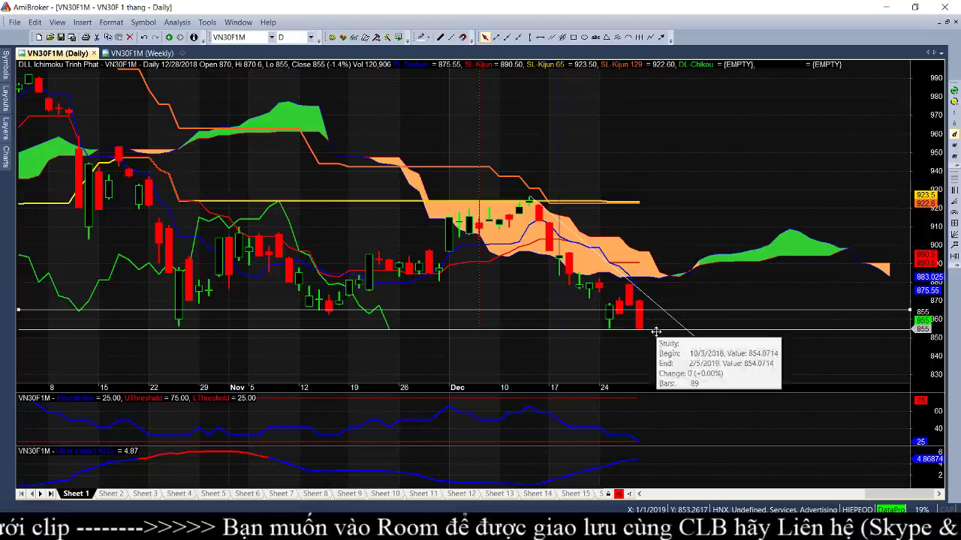
{"action": "mouse_move", "coordinate": [652, 310]}
{"action": "left_mouse_down"}
{"action": "mouse_move", "coordinate": [656, 334]}
{"action": "mouse_move", "coordinate": [650, 308]}
{"action": "mouse_move", "coordinate": [658, 310]}
{"action": "left_mouse_up"}
{"action": "right_click", "coordinate": [658, 312]}
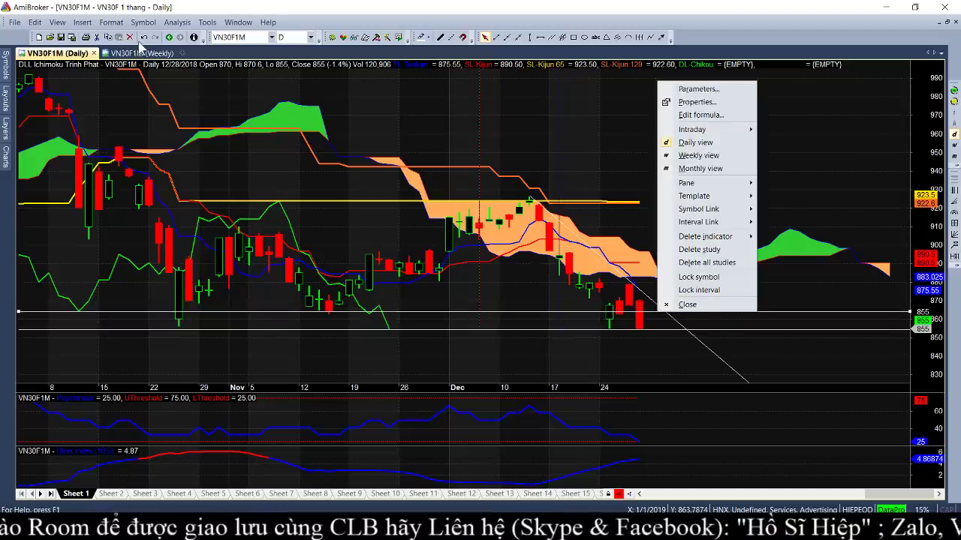
{"action": "key", "text": "Escape"}
{"action": "key", "text": "Delete"}
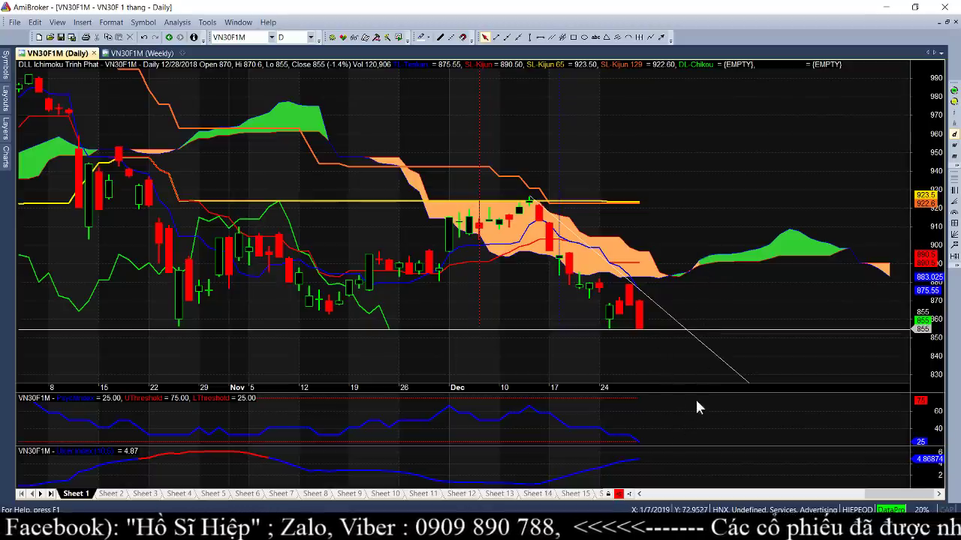
Step: Switch to the Cốc Cốc browser and examine Stockbiz's foreign-investor trading statistics for HOSE and UPCOM
{"action": "mouse_move", "coordinate": [665, 368]}
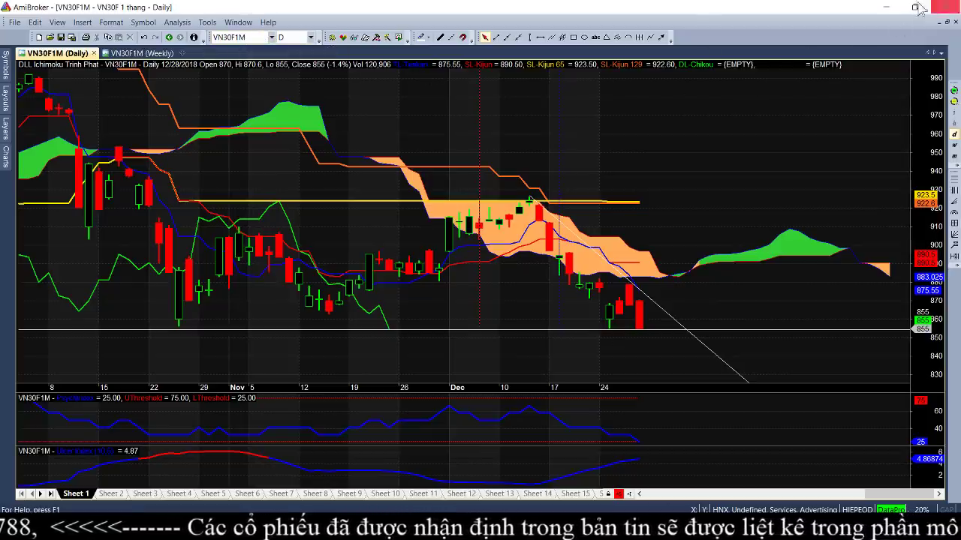
{"action": "left_click", "coordinate": [890, 9]}
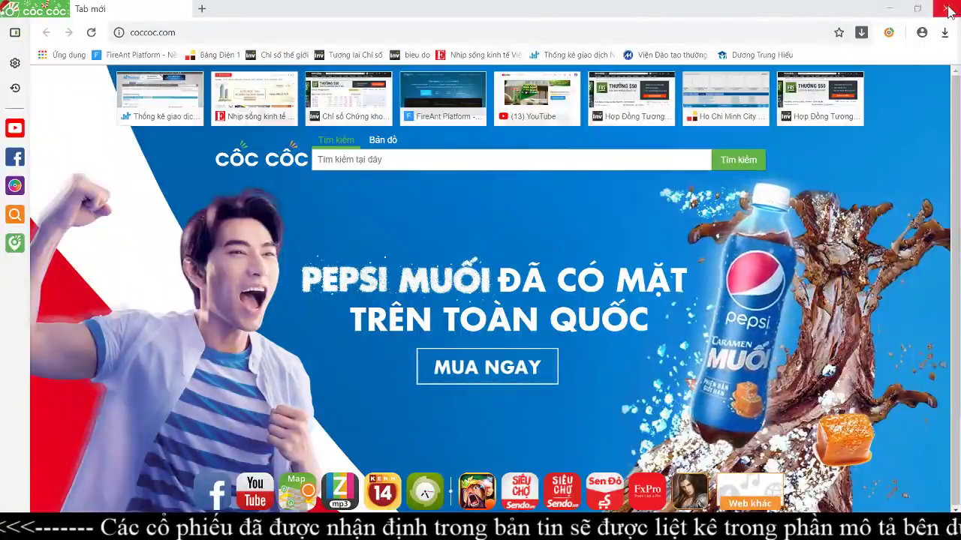
{"action": "left_click", "coordinate": [559, 58]}
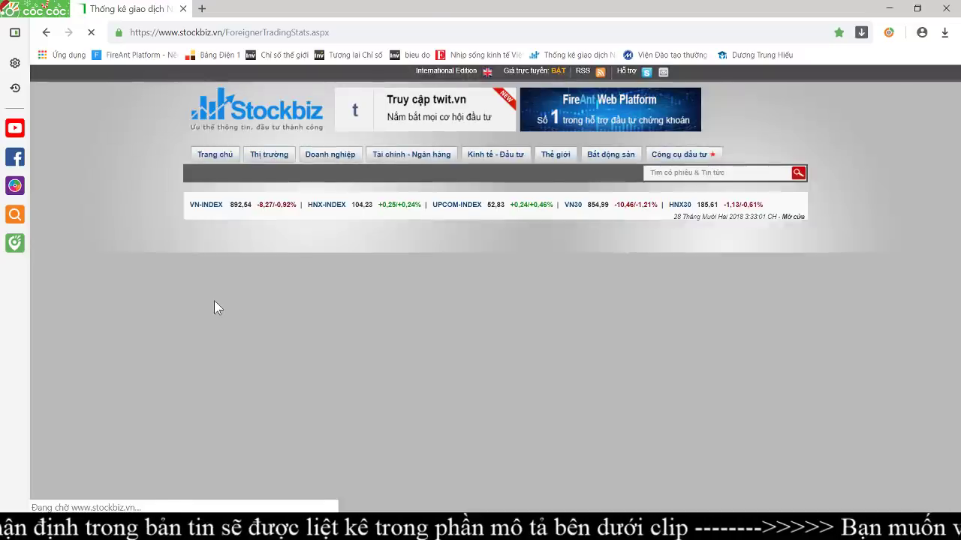
{"action": "scroll", "coordinate": [338, 435], "scroll_direction": "down", "scroll_amount": 1}
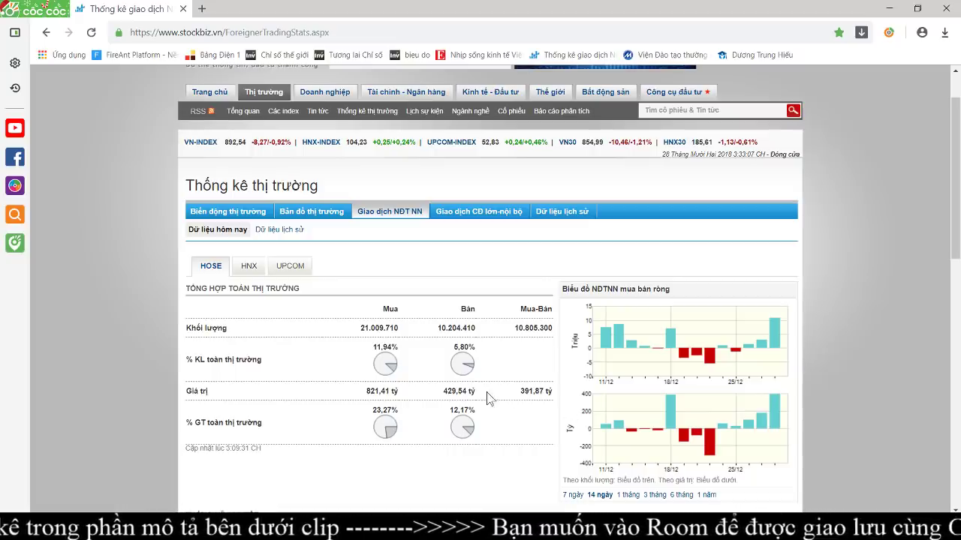
{"action": "left_click", "coordinate": [307, 271]}
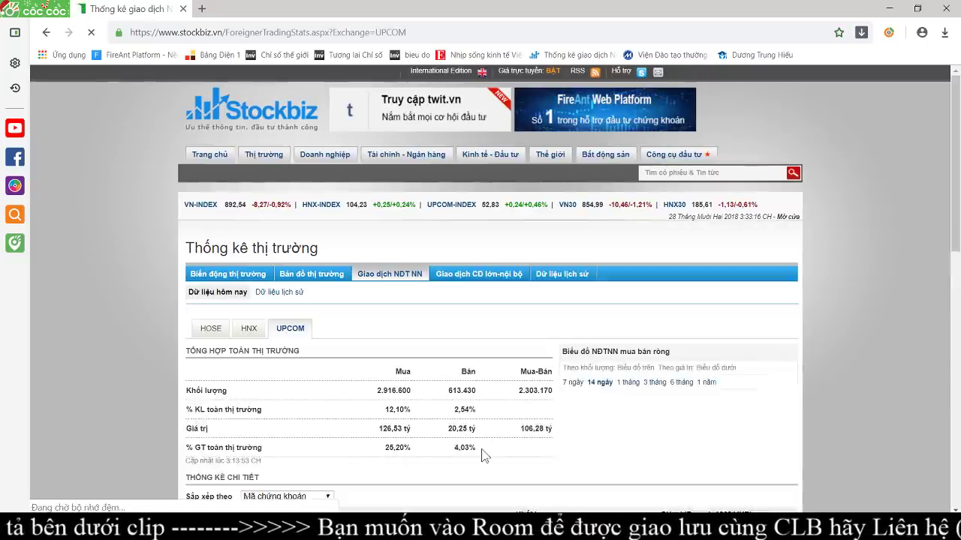
Step: Sort the HOSE foreign-investor trading details by Giá trị mua ròng, review the leading stocks and return to the desktop
{"action": "left_click", "coordinate": [207, 335]}
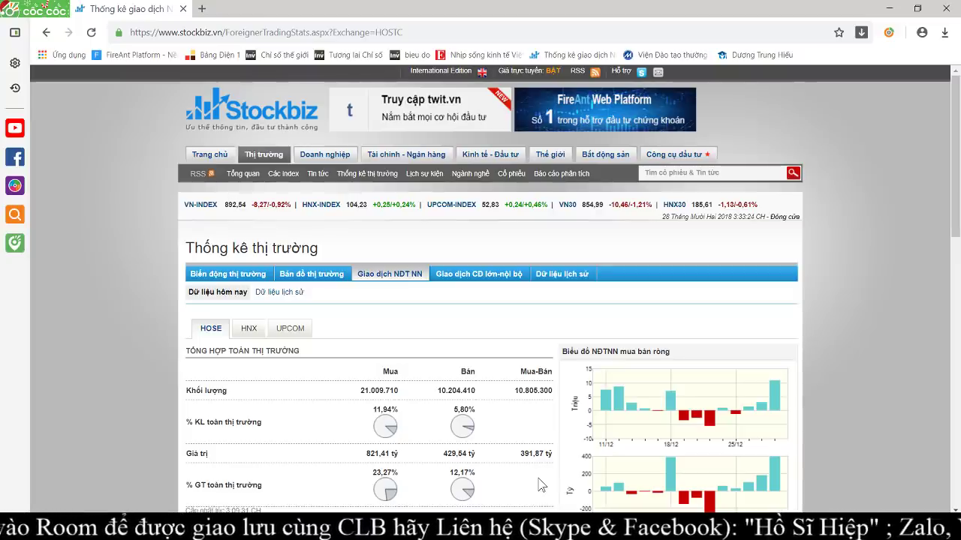
{"action": "scroll", "coordinate": [542, 485], "scroll_direction": "down", "scroll_amount": 1}
{"action": "scroll", "coordinate": [542, 485], "scroll_direction": "down", "scroll_amount": 3}
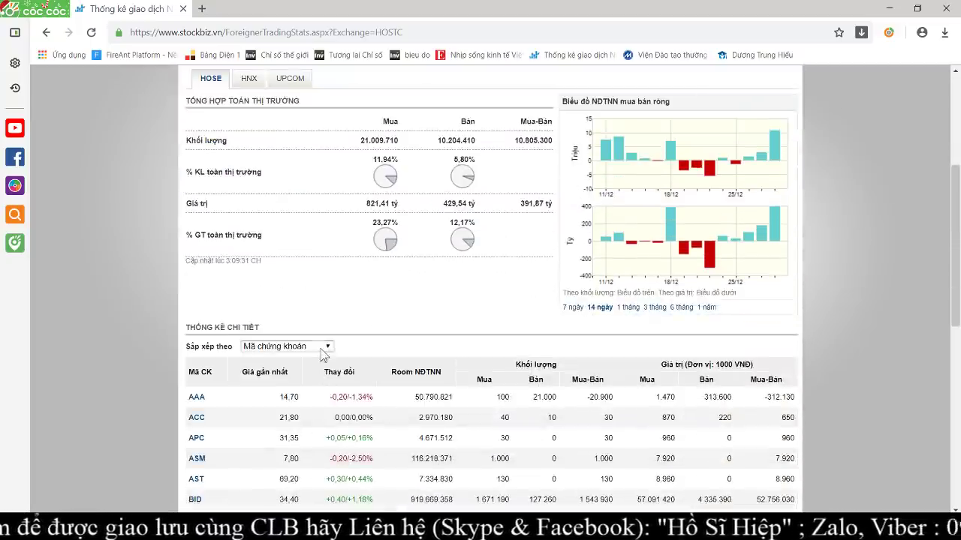
{"action": "left_click", "coordinate": [301, 346]}
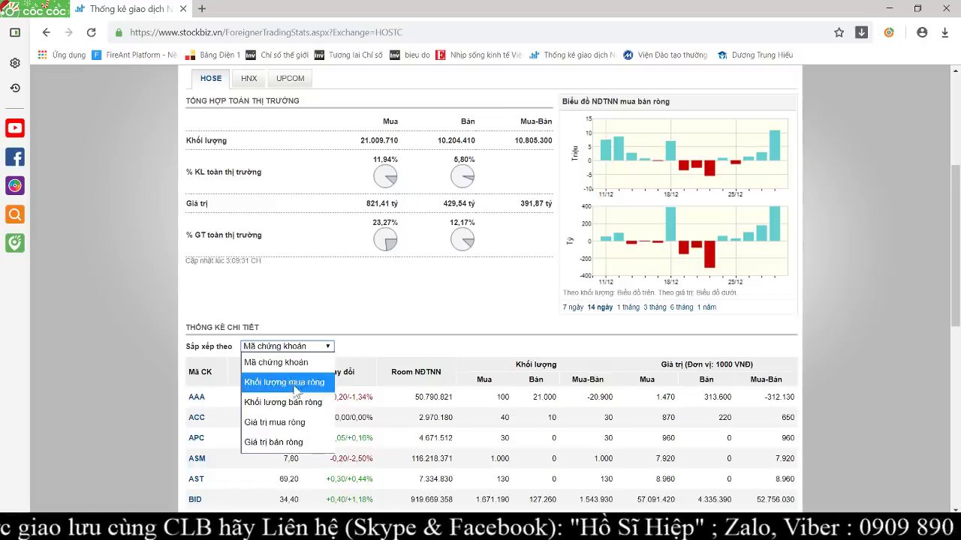
{"action": "left_click", "coordinate": [302, 425]}
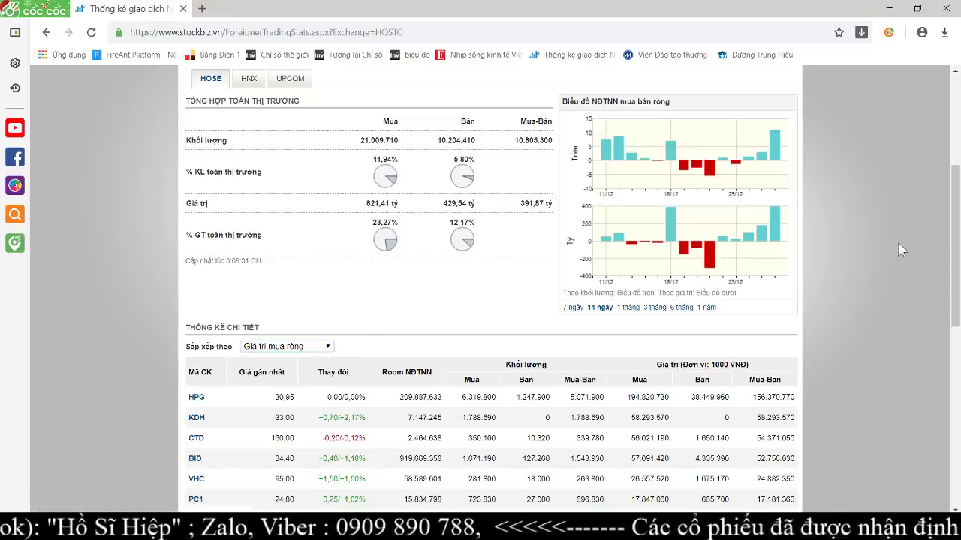
{"action": "scroll", "coordinate": [879, 280], "scroll_direction": "up", "scroll_amount": 3}
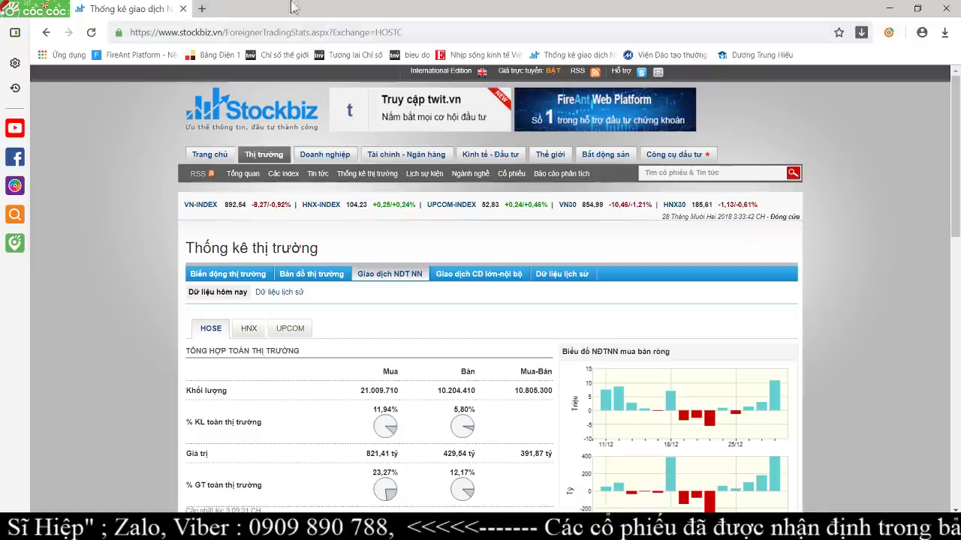
{"action": "key", "text": "super+d"}
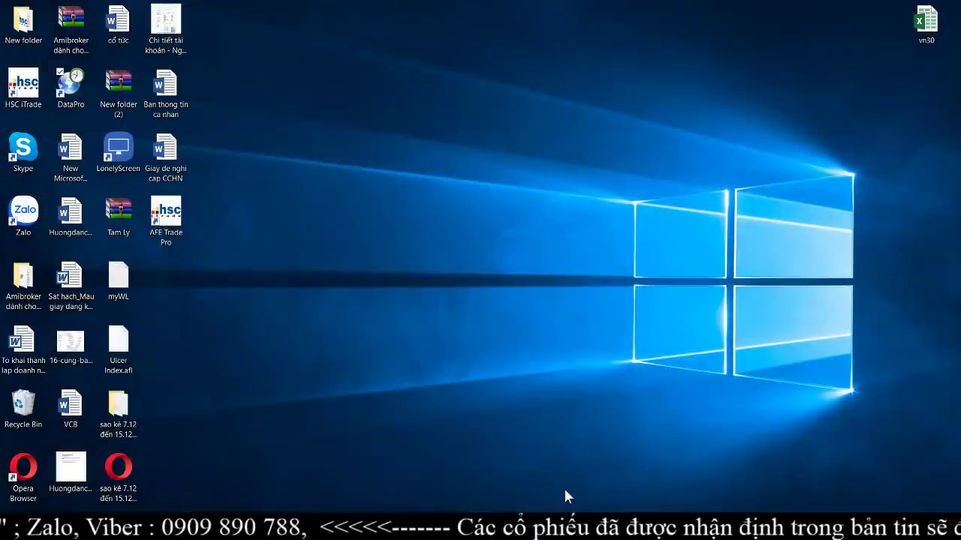
Step: Open LonelyScreen AirPlay Receiver full screen, dismiss the trial notice, review the mirrored Ichimoku Trịnh Phát stock signals and close the receiver
{"action": "mouse_move", "coordinate": [665, 529]}
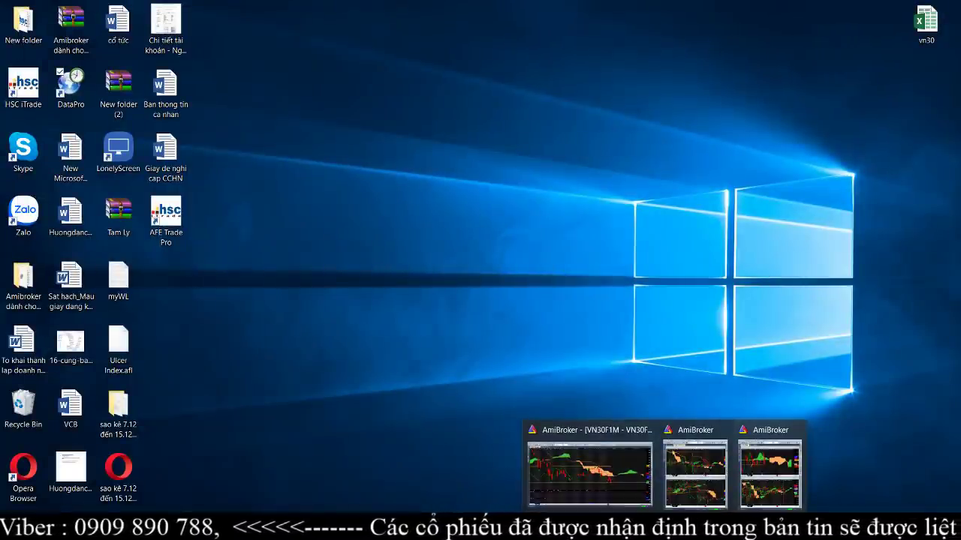
{"action": "double_click", "coordinate": [114, 147]}
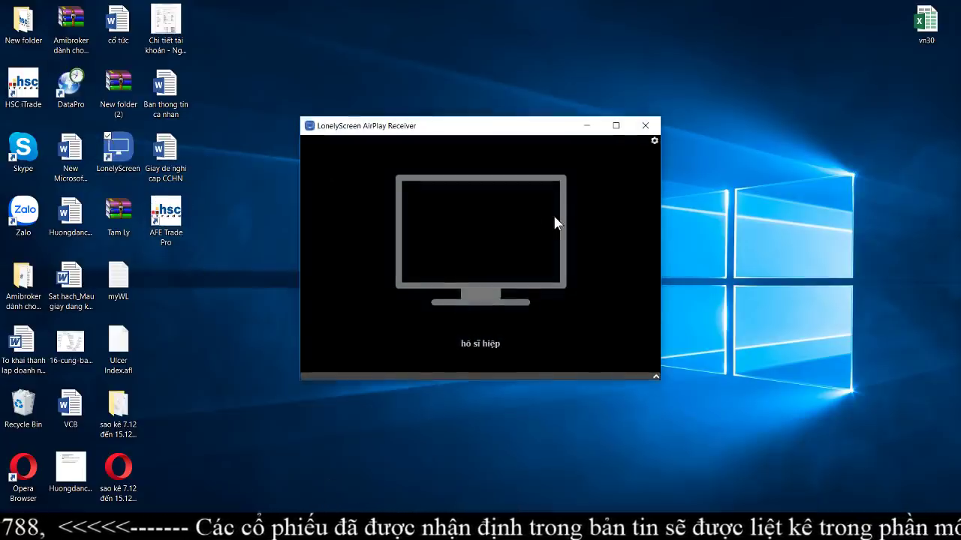
{"action": "left_click", "coordinate": [616, 125]}
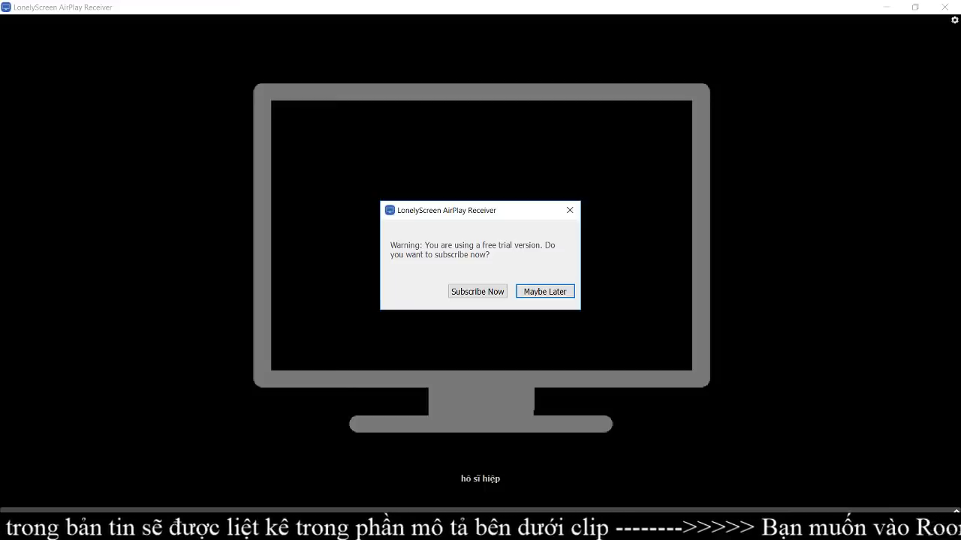
{"action": "left_click", "coordinate": [571, 212]}
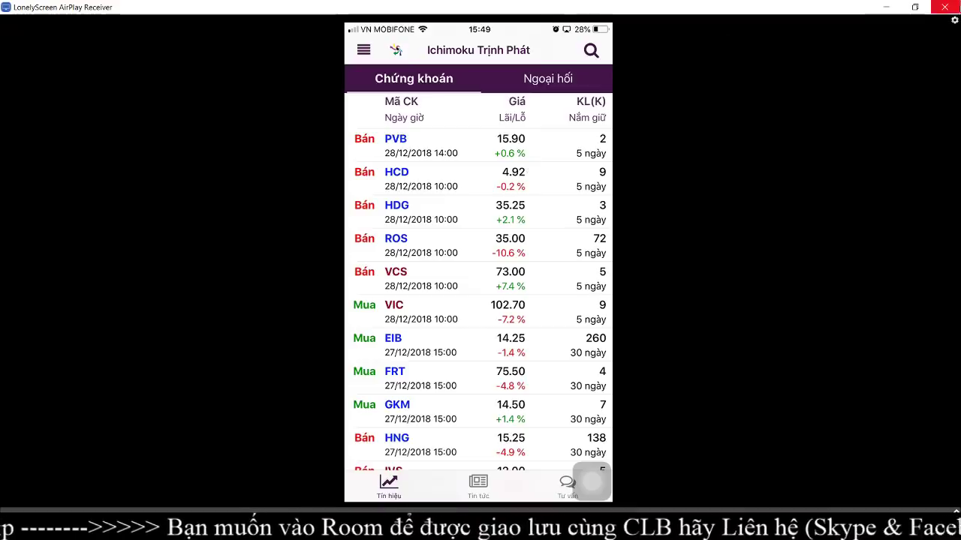
{"action": "left_click", "coordinate": [946, 7]}
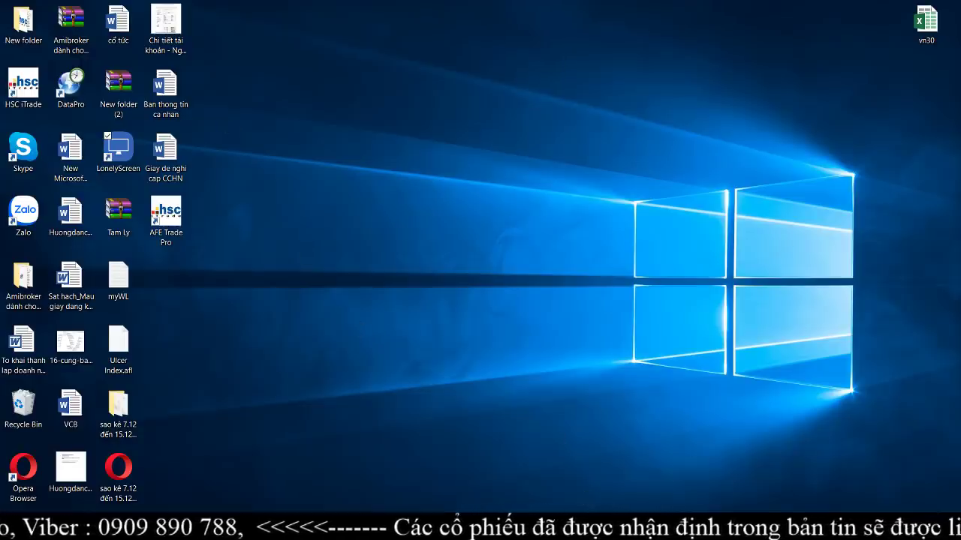
Step: Switch to the AmiBroker VN30F1M chart window, load the CII symbol and examine its daily Ichimoku chart
{"action": "mouse_move", "coordinate": [718, 511]}
{"action": "left_click", "coordinate": [638, 469]}
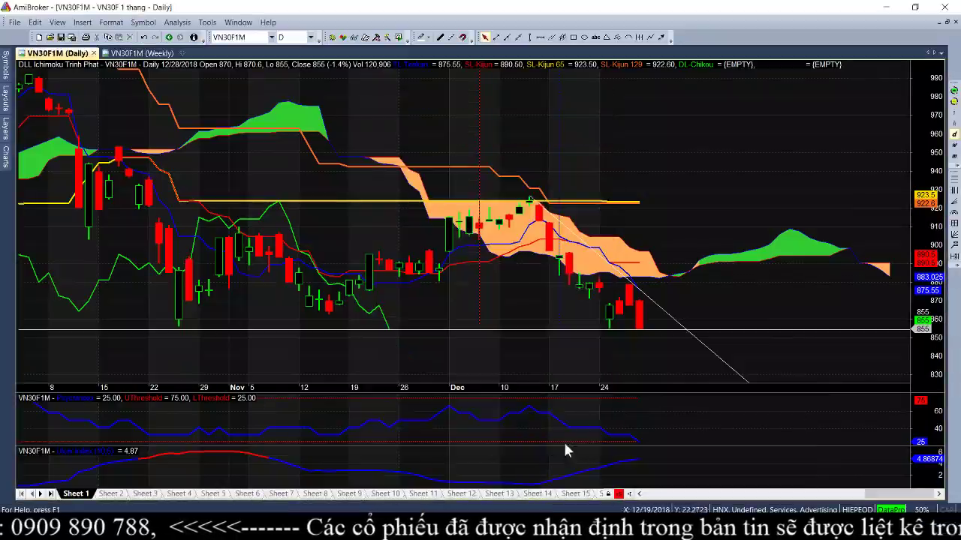
{"action": "left_click", "coordinate": [243, 37]}
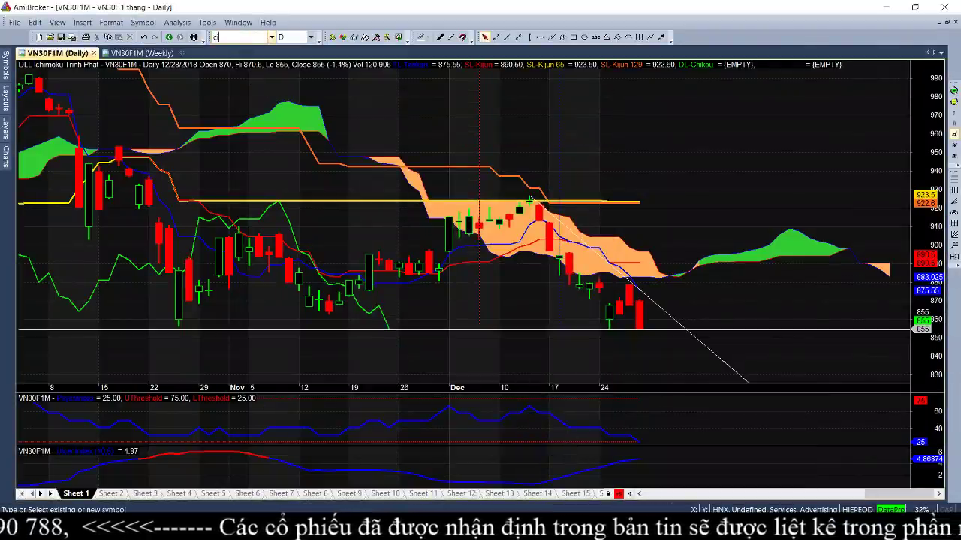
{"action": "type", "text": "CII"}
{"action": "key", "text": "Return"}
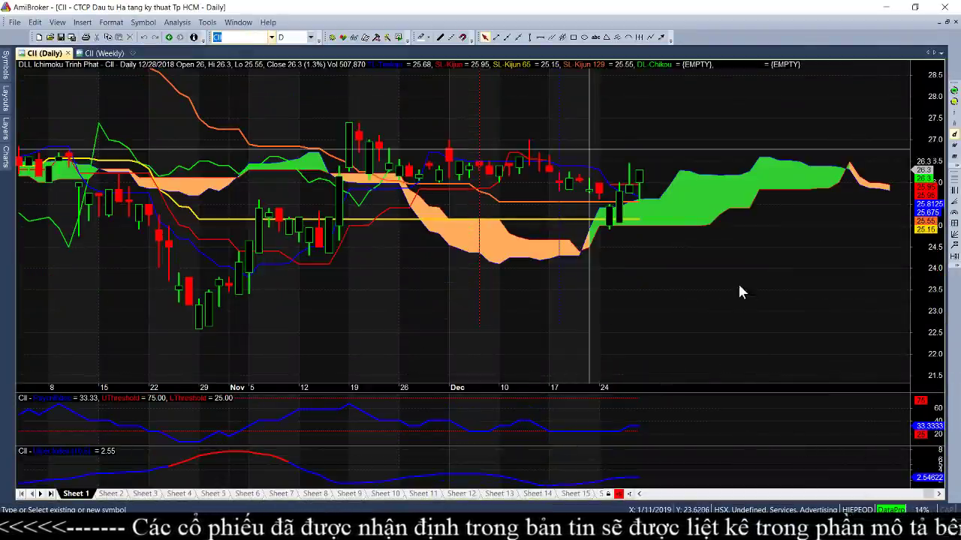
{"action": "mouse_move", "coordinate": [740, 286]}
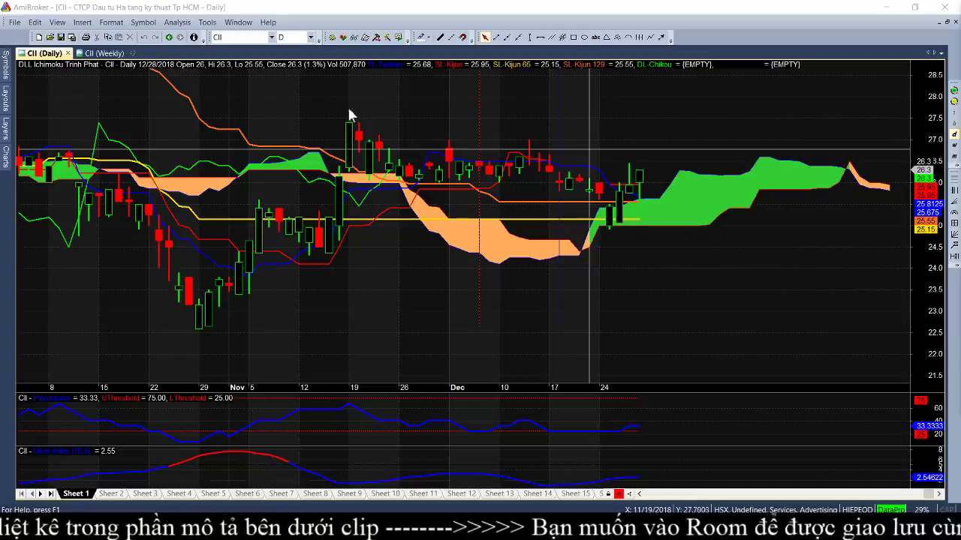
Step: Move the horizontal line on the CII daily chart up to about 27.41, at the mid-November high, and examine the price against it
{"action": "left_click", "coordinate": [484, 120]}
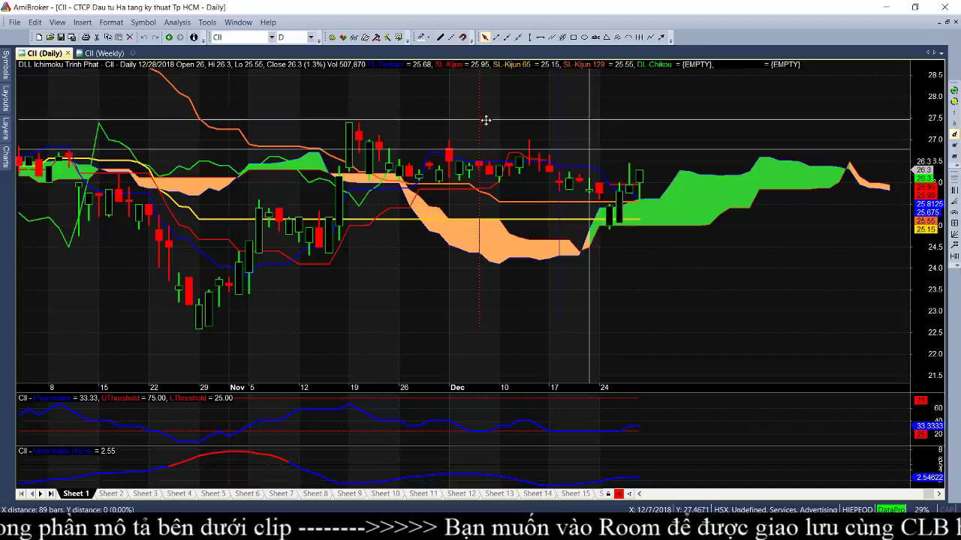
{"action": "double_click", "coordinate": [485, 121]}
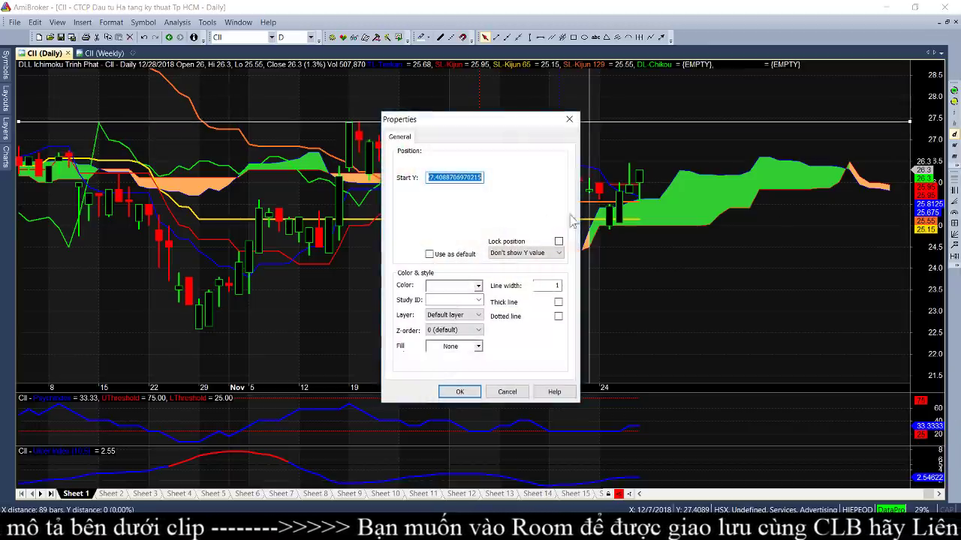
{"action": "left_click", "coordinate": [570, 122]}
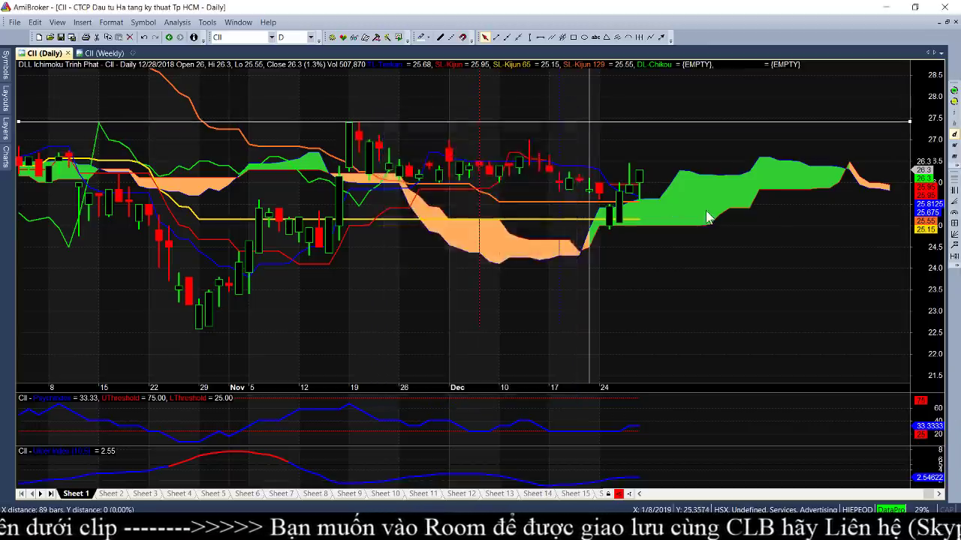
{"action": "mouse_move", "coordinate": [703, 123]}
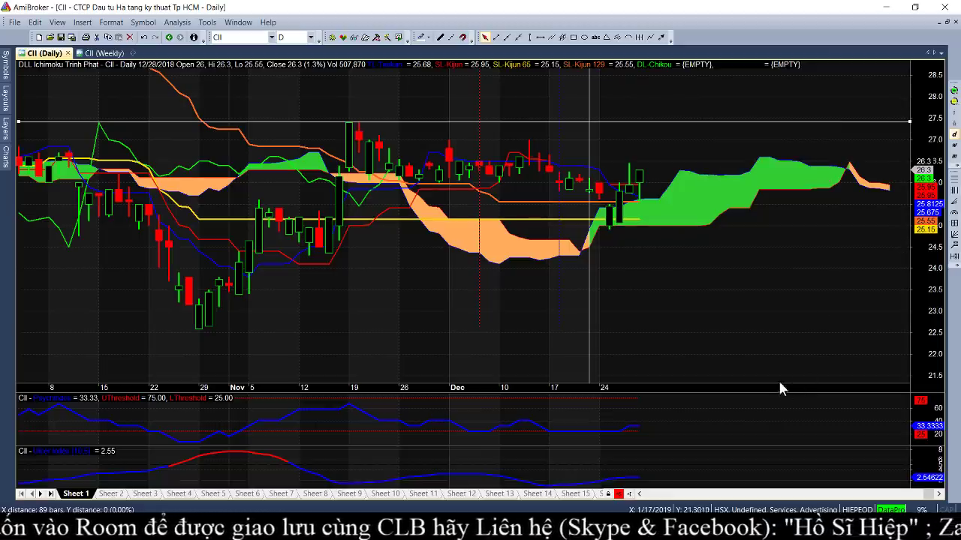
{"action": "mouse_move", "coordinate": [769, 358]}
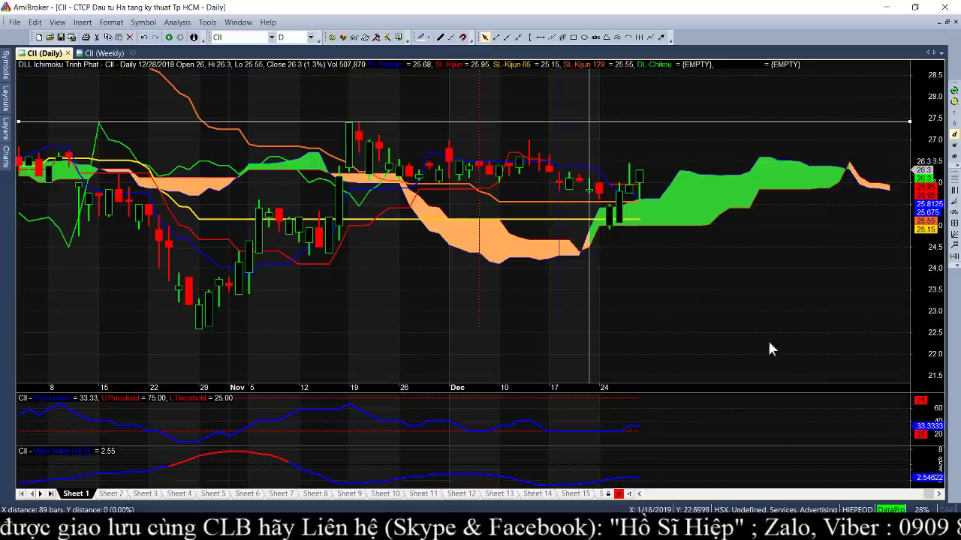
{"action": "mouse_move", "coordinate": [769, 332]}
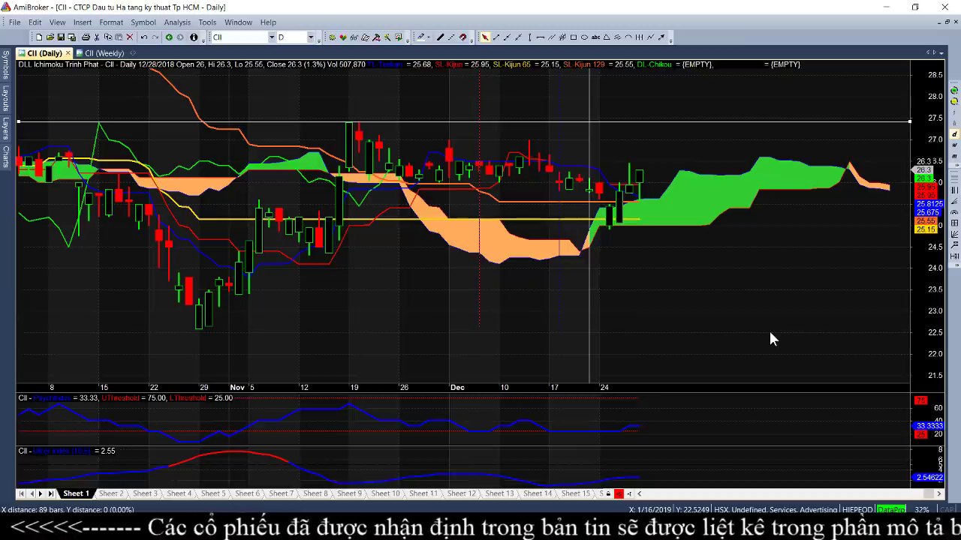
Step: Load the KDH symbol and examine its daily candles against the Ichimoku cloud
{"action": "left_click", "coordinate": [233, 38]}
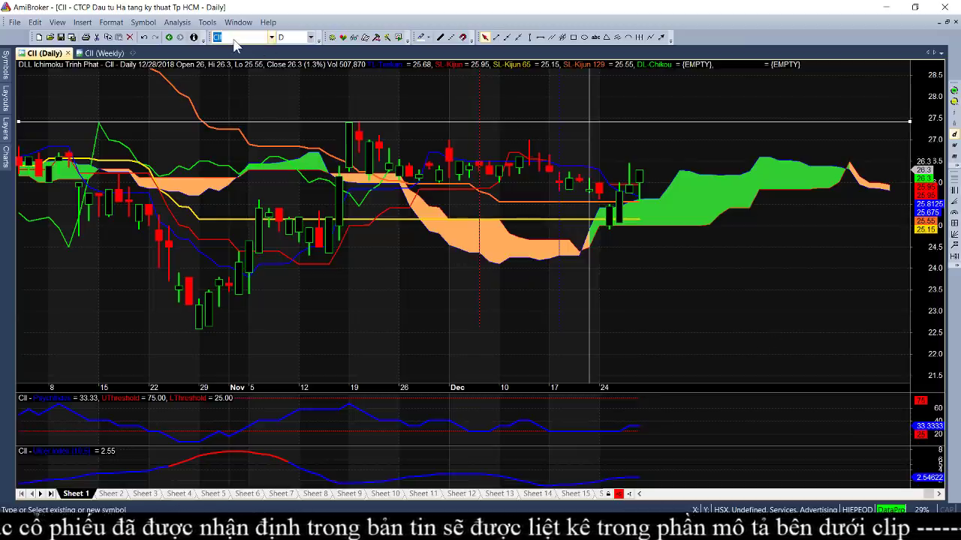
{"action": "type", "text": "kdh"}
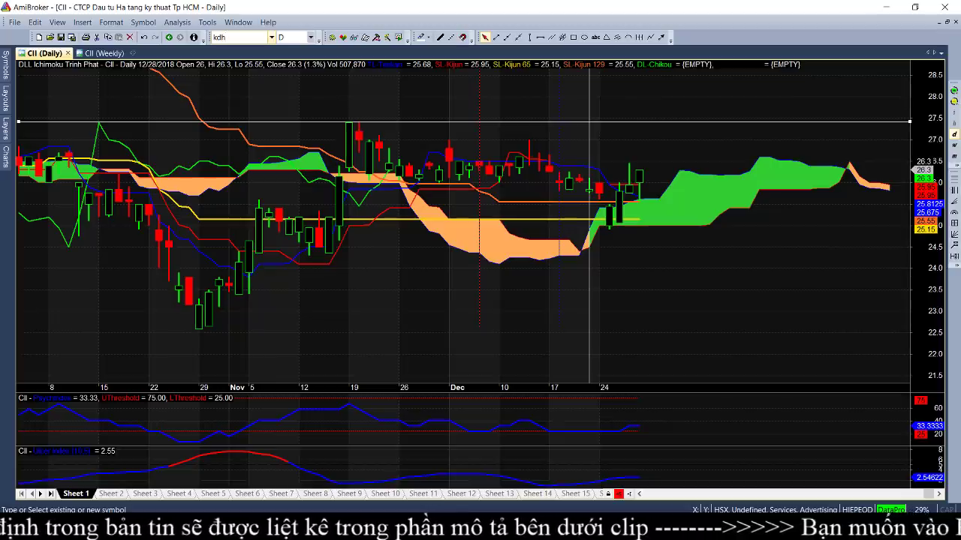
{"action": "key", "text": "Return"}
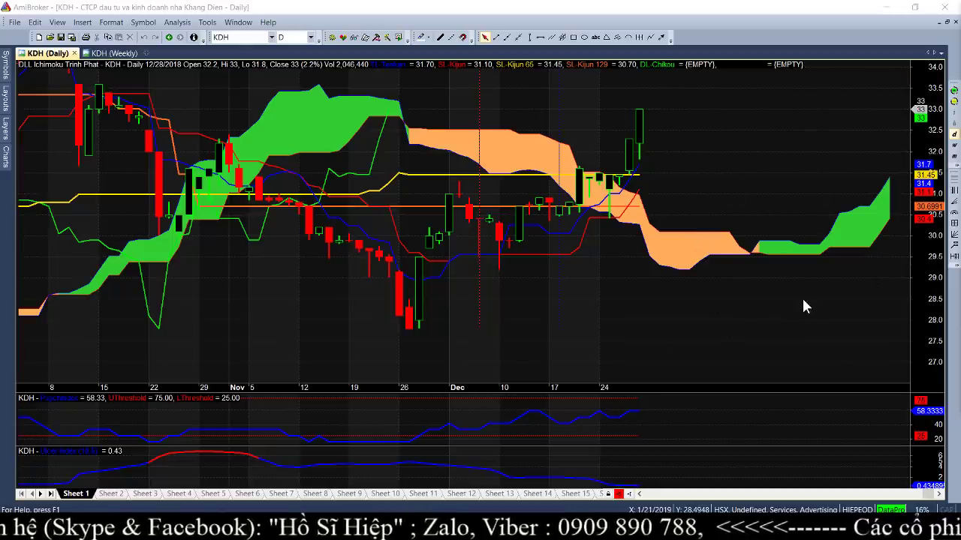
{"action": "mouse_move", "coordinate": [803, 304]}
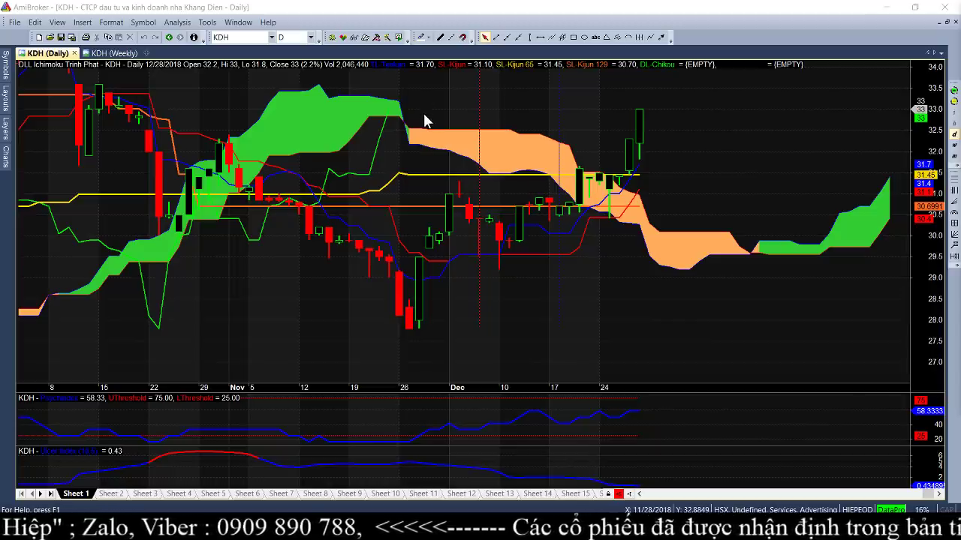
{"action": "mouse_move", "coordinate": [425, 119]}
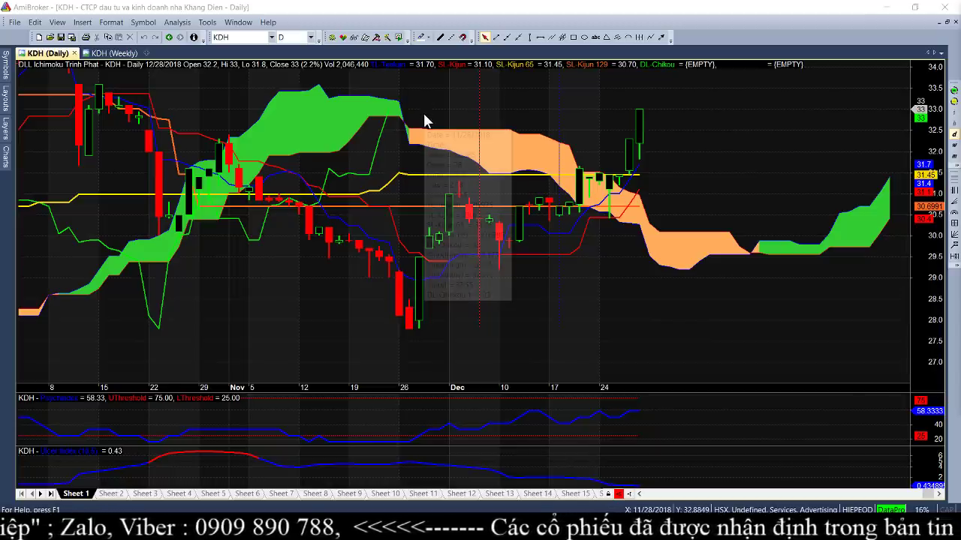
Step: Load the CTI symbol and inspect its daily Ichimoku chart at the 11/20/2018 candle
{"action": "left_click", "coordinate": [234, 37]}
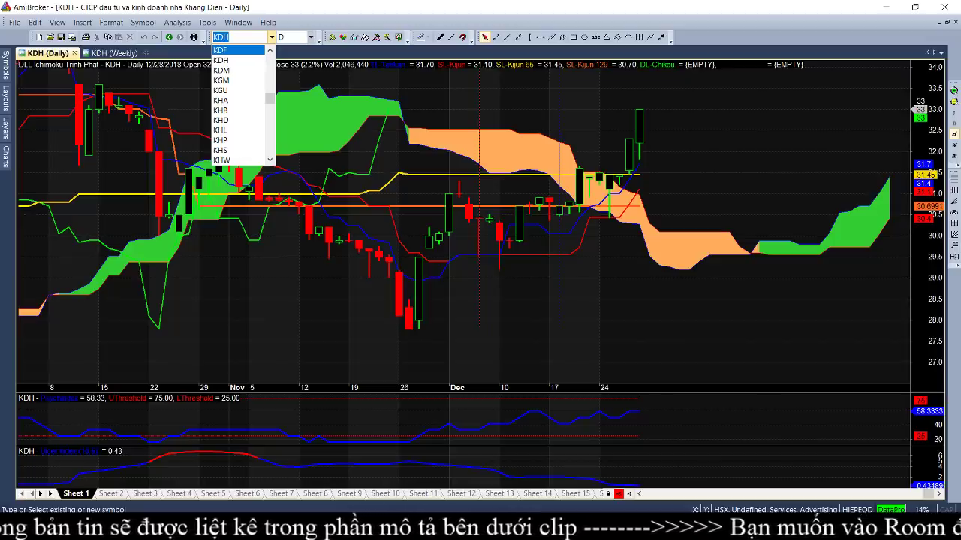
{"action": "key", "text": "Escape"}
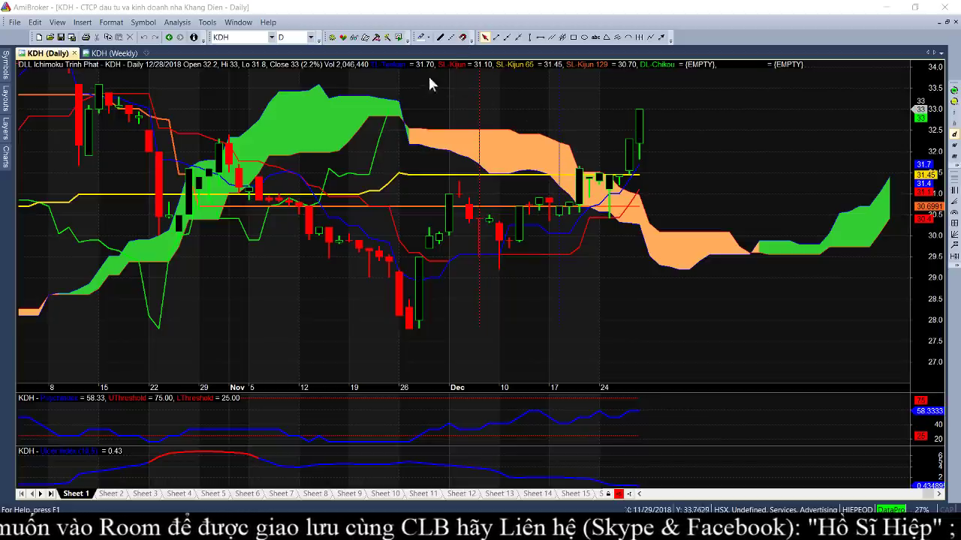
{"action": "left_click", "coordinate": [242, 39]}
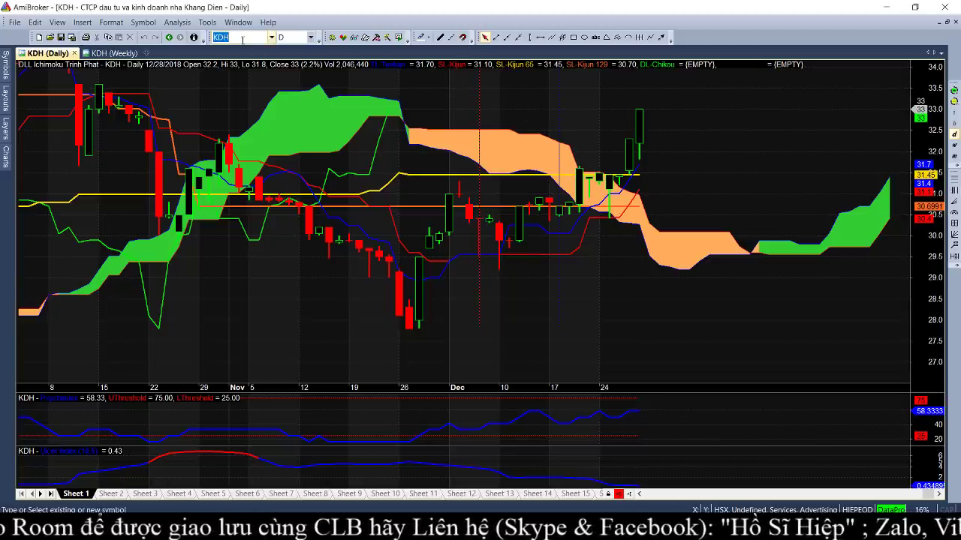
{"action": "type", "text": "cti"}
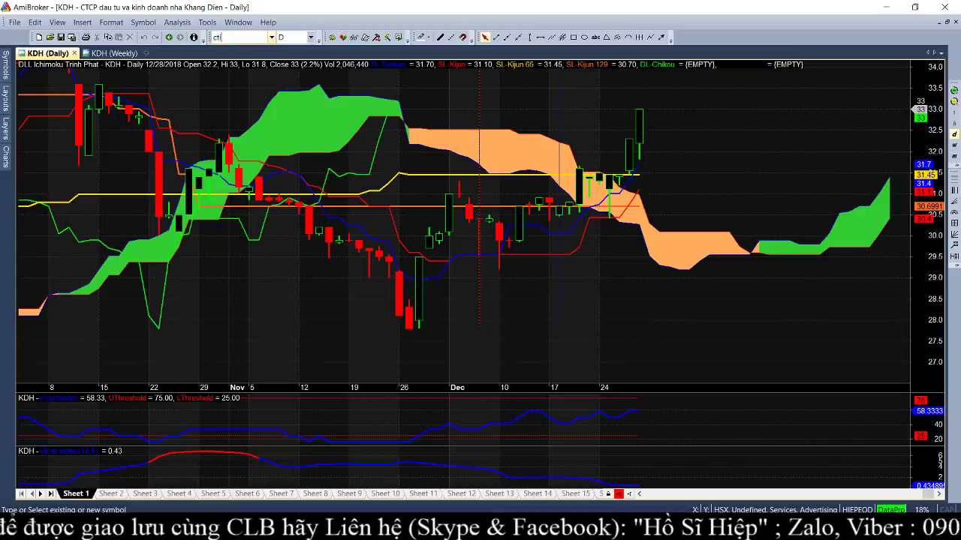
{"action": "key", "text": "Return"}
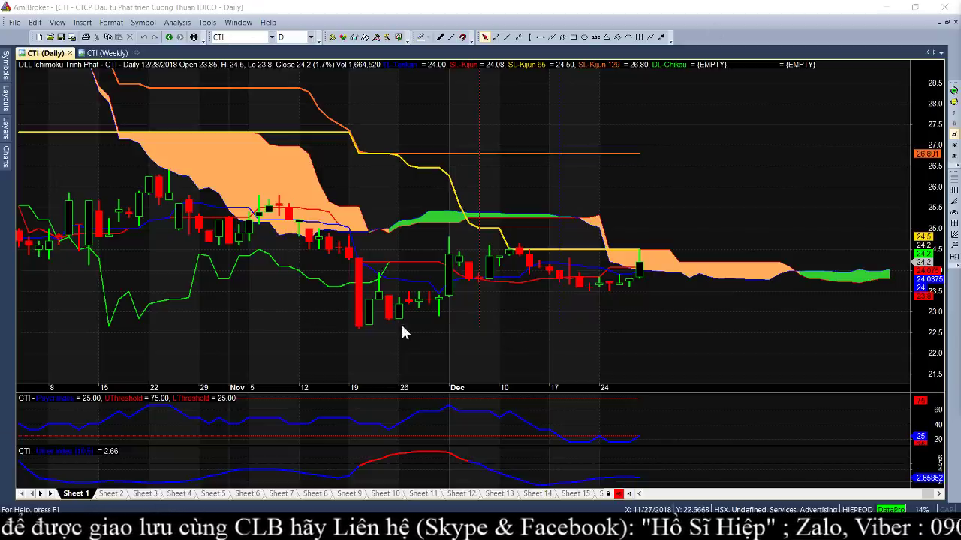
{"action": "left_click", "coordinate": [361, 318]}
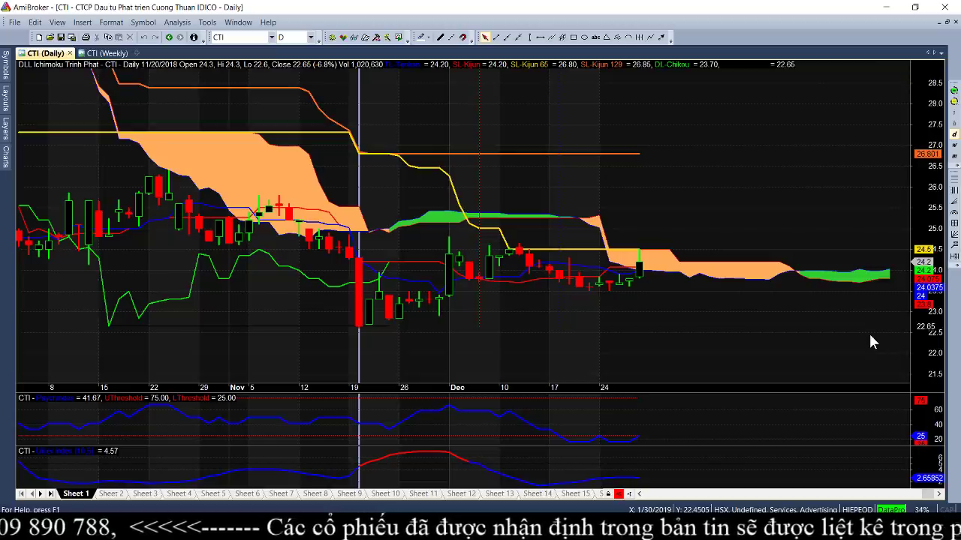
{"action": "mouse_move", "coordinate": [342, 100]}
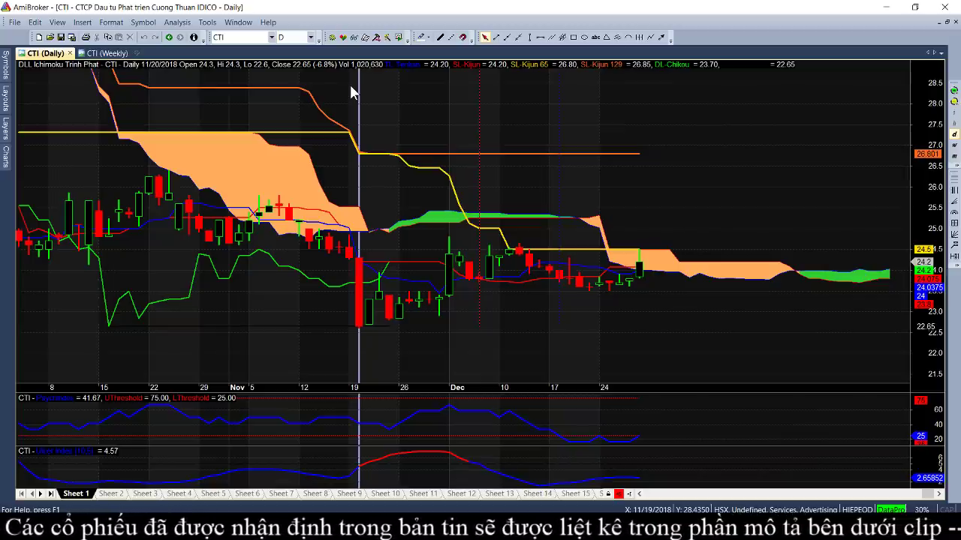
Step: Load the LSS symbol and examine its daily Ichimoku chart
{"action": "left_click", "coordinate": [242, 38]}
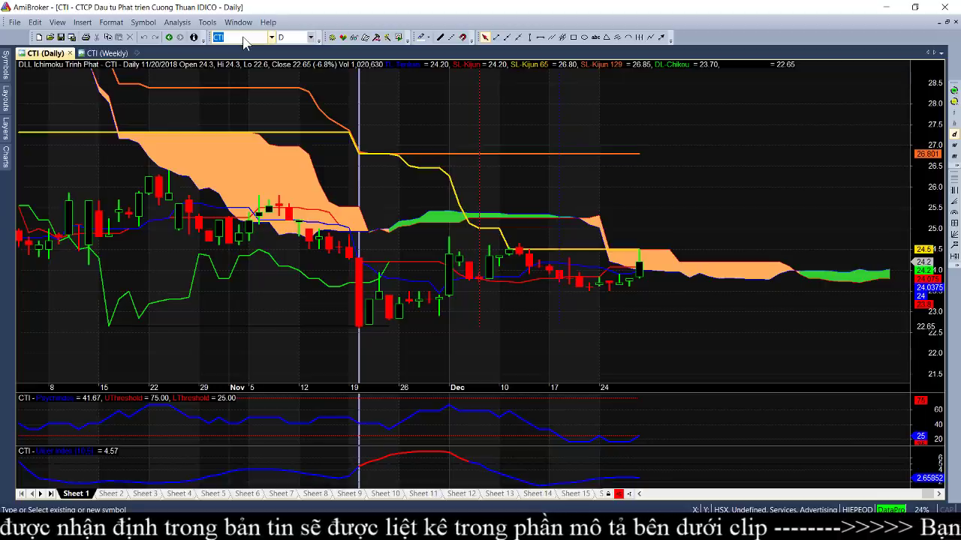
{"action": "type", "text": "lss"}
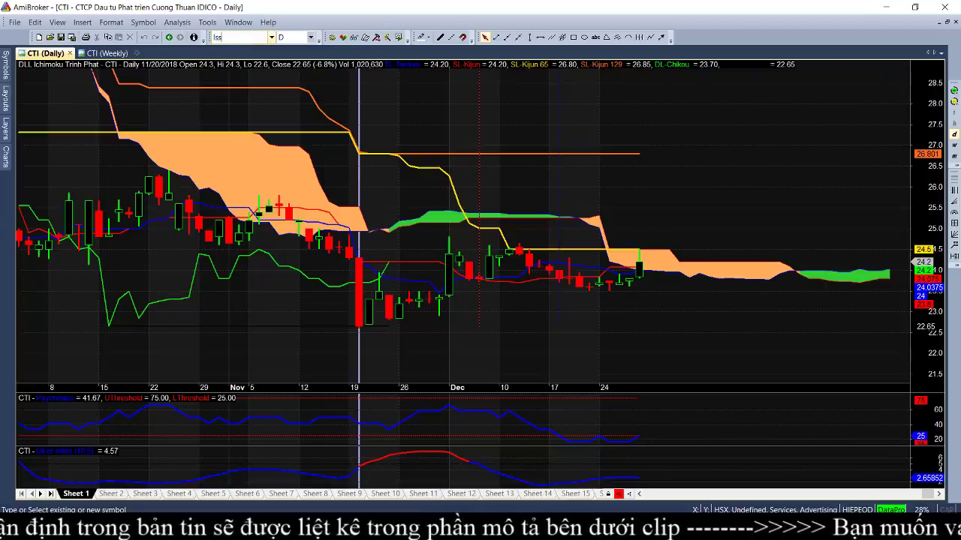
{"action": "key", "text": "Return"}
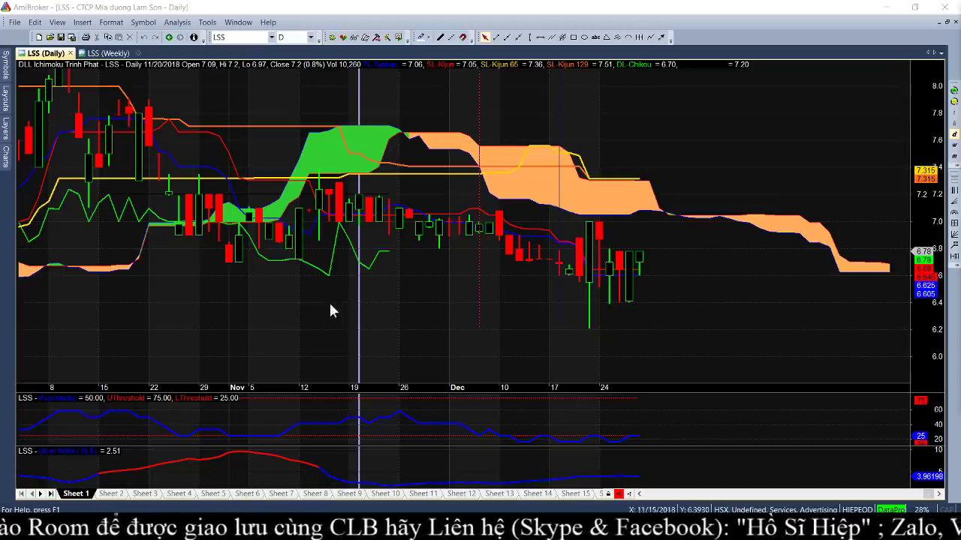
Step: Load the VIC symbol and examine its latest daily candles against the Kijun lines and the Ichimoku cloud
{"action": "left_click", "coordinate": [244, 36]}
{"action": "type", "text": "v"}
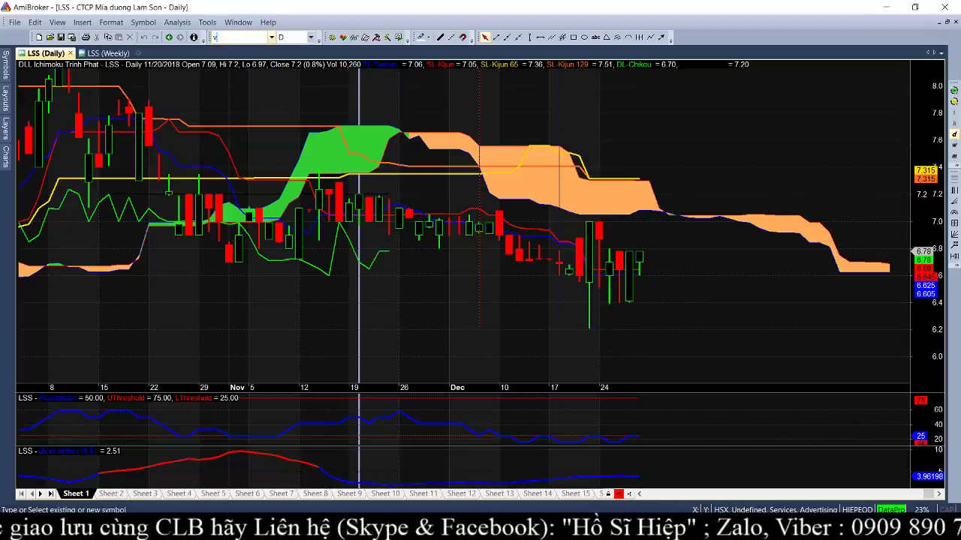
{"action": "type", "text": "ic"}
{"action": "key", "text": "Return"}
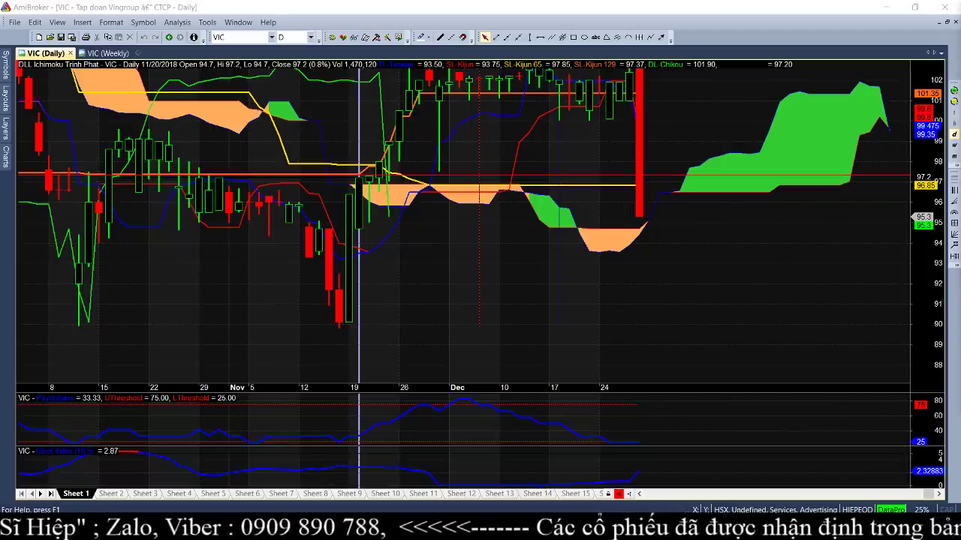
{"action": "mouse_move", "coordinate": [567, 214]}
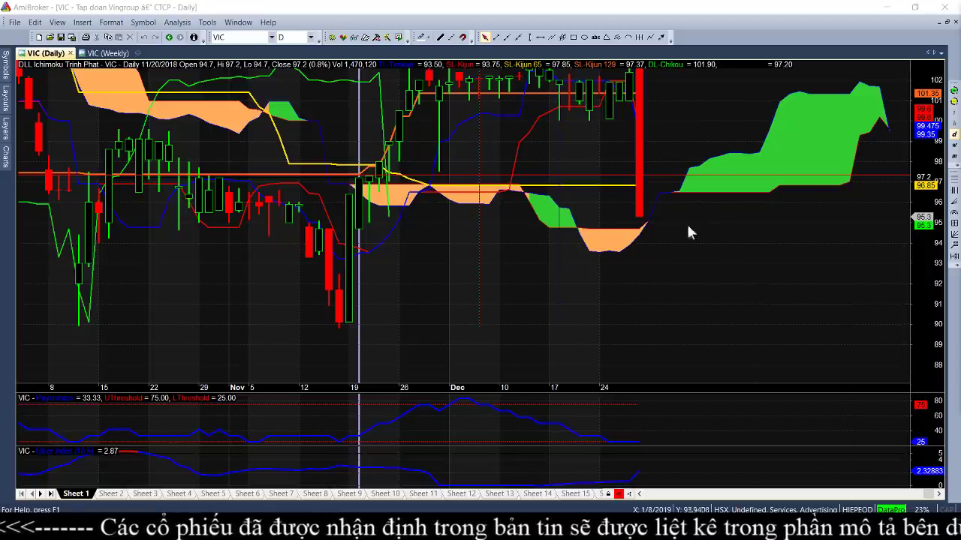
{"action": "mouse_move", "coordinate": [637, 204]}
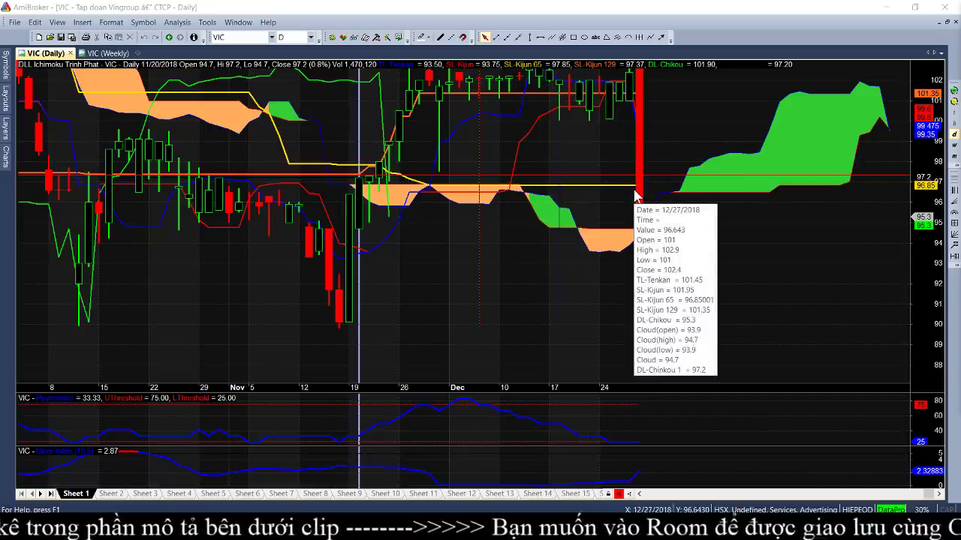
{"action": "mouse_move", "coordinate": [613, 170]}
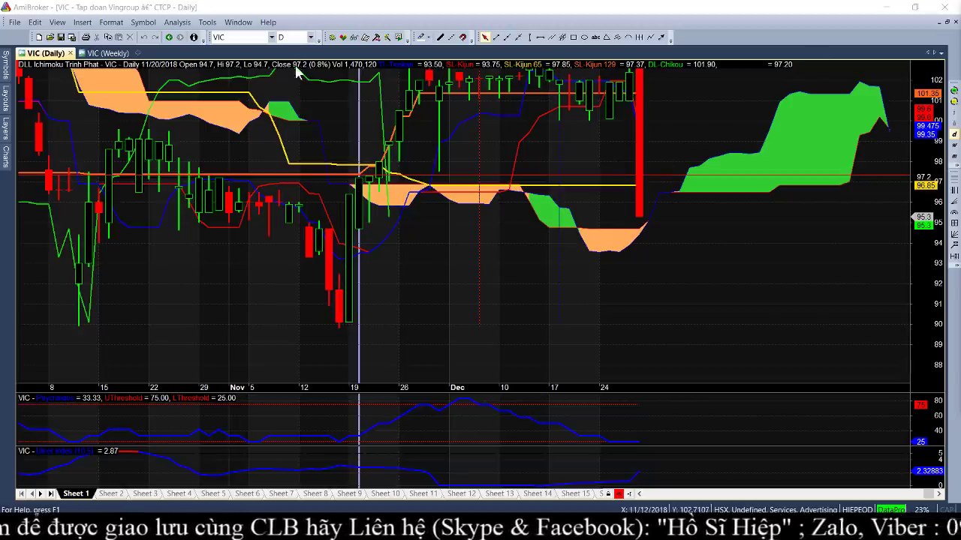
Step: Load the HVA symbol and examine its latest daily candles against the Ichimoku cloud
{"action": "left_click", "coordinate": [237, 39]}
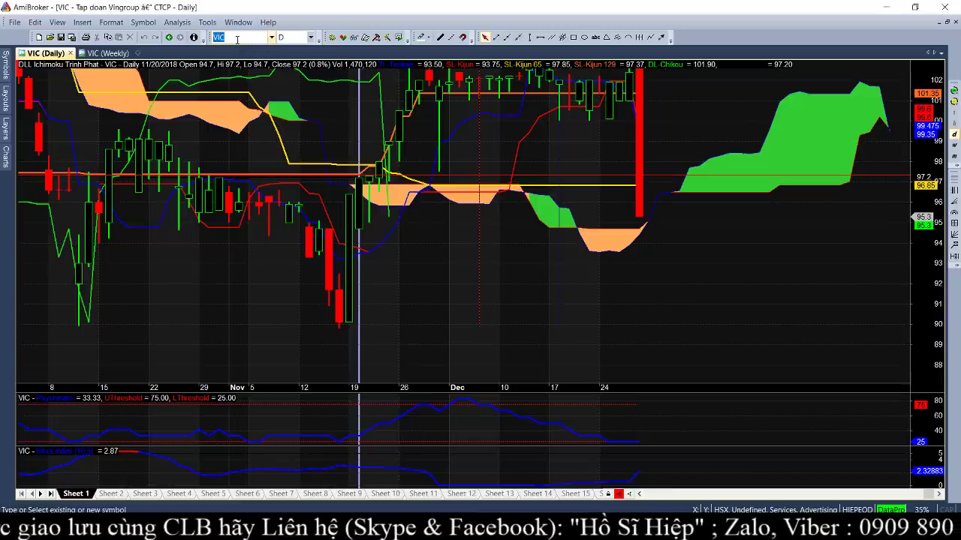
{"action": "type", "text": "HVA"}
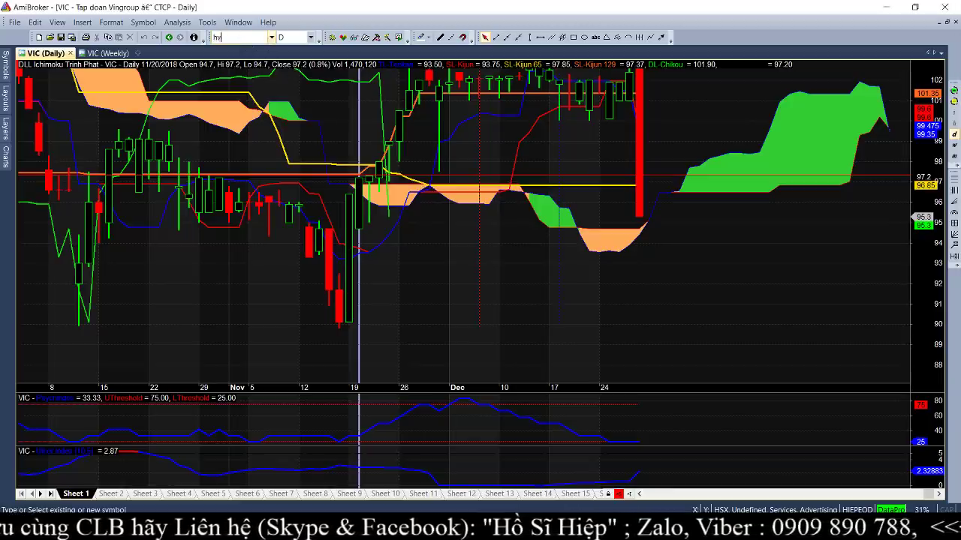
{"action": "key", "text": "Return"}
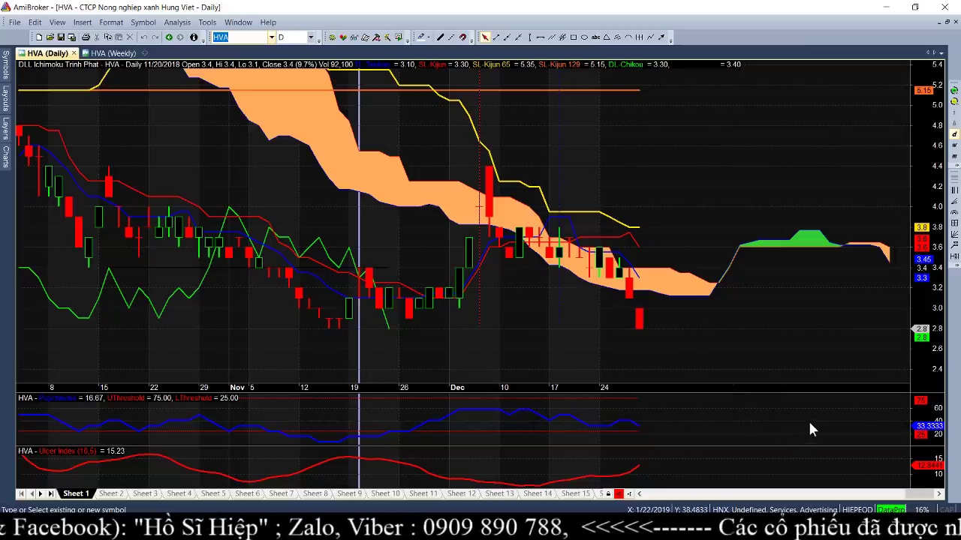
{"action": "mouse_move", "coordinate": [715, 371]}
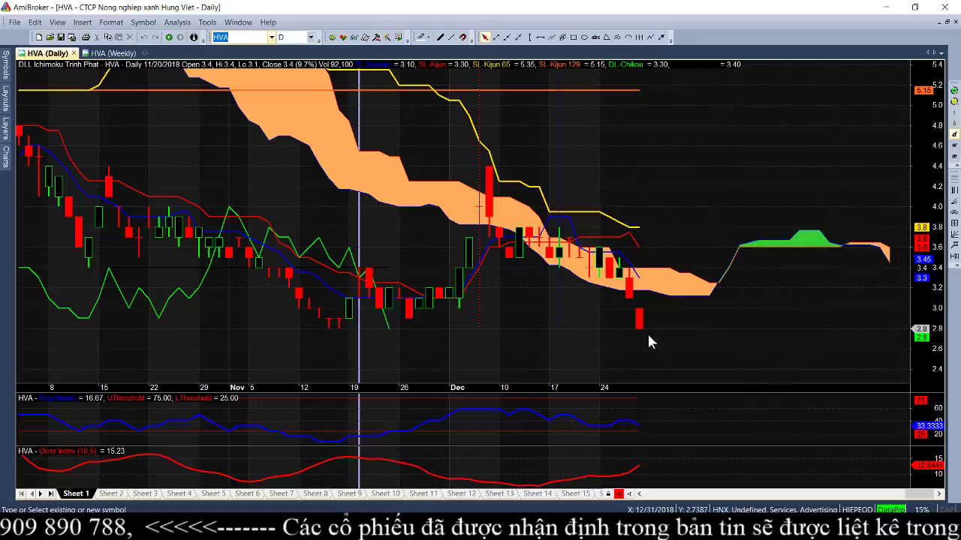
{"action": "mouse_move", "coordinate": [720, 326]}
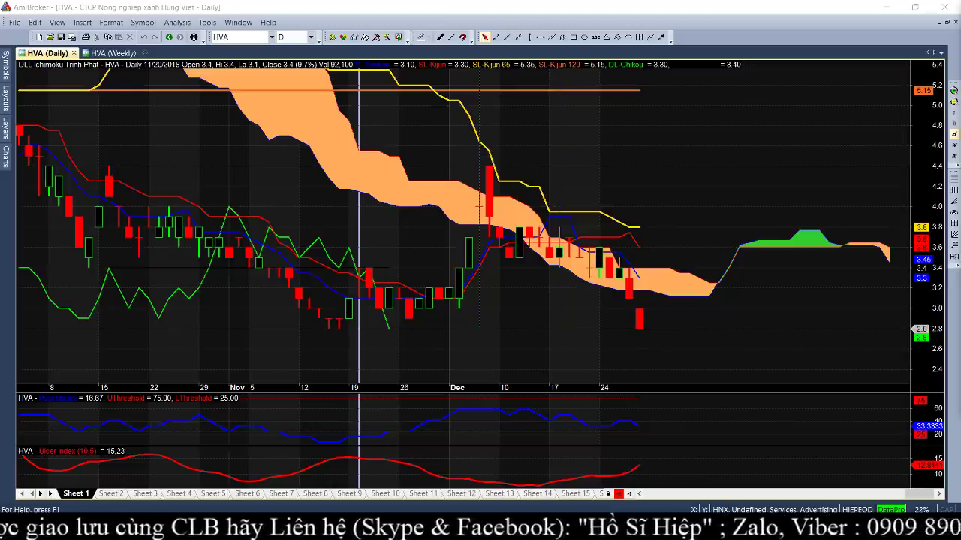
Step: Load the PLX symbol and inspect its daily Ichimoku chart at the 12/25/2018 candle
{"action": "left_click", "coordinate": [242, 37]}
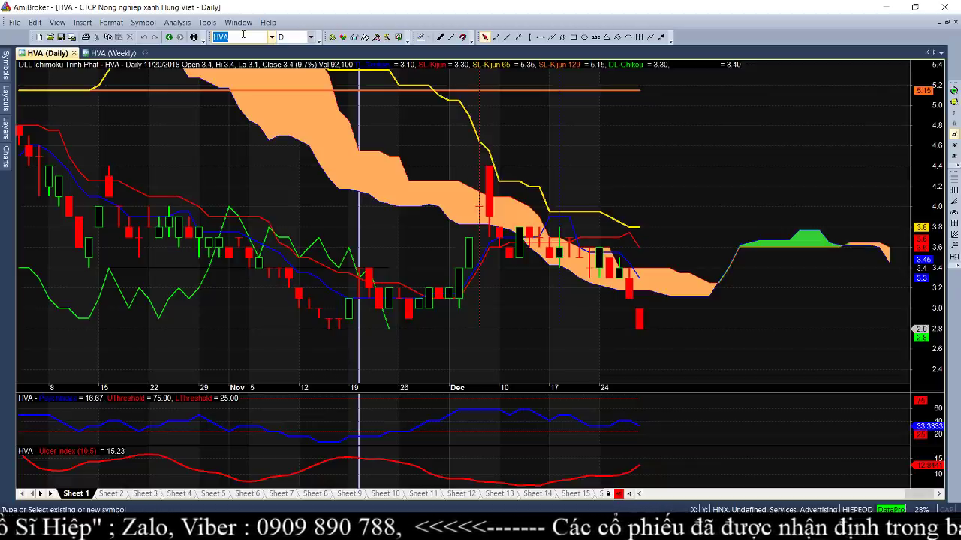
{"action": "type", "text": "plx"}
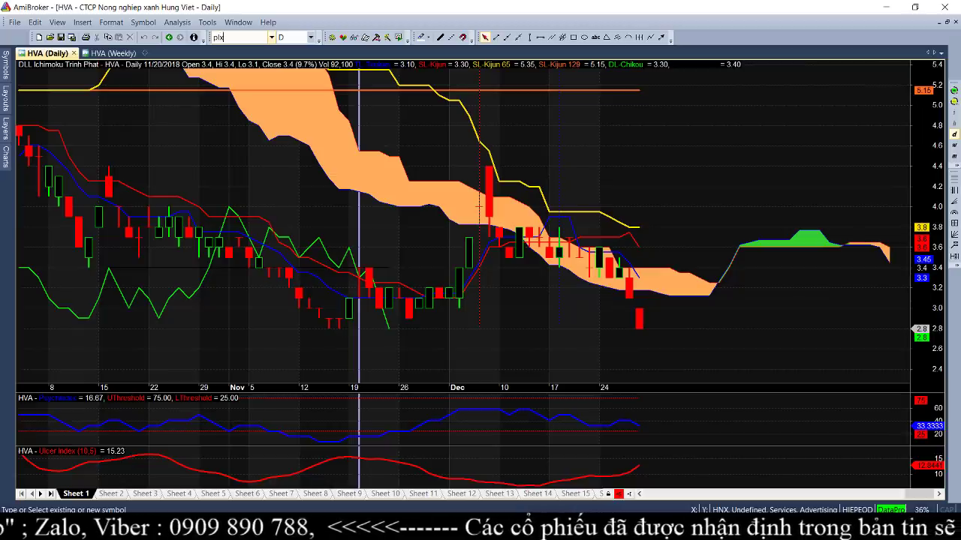
{"action": "key", "text": "Return"}
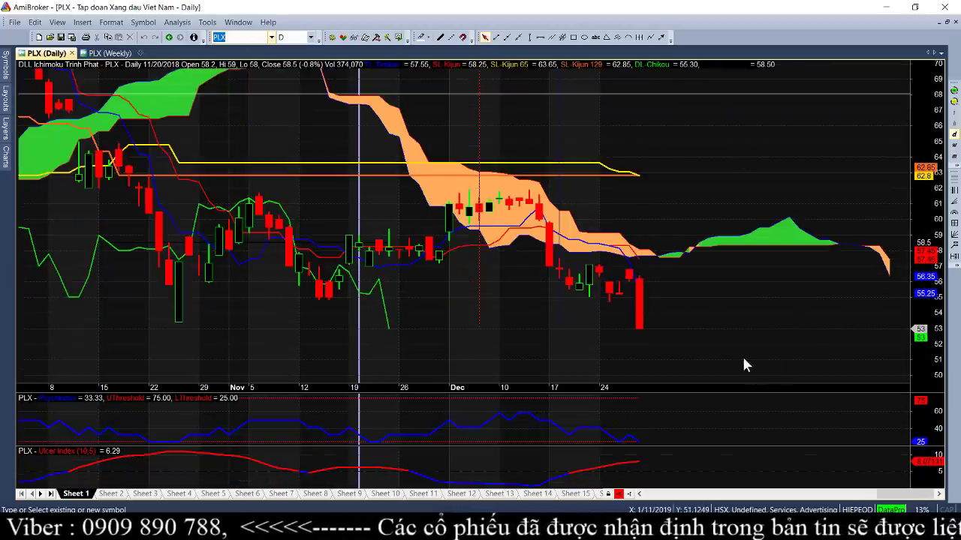
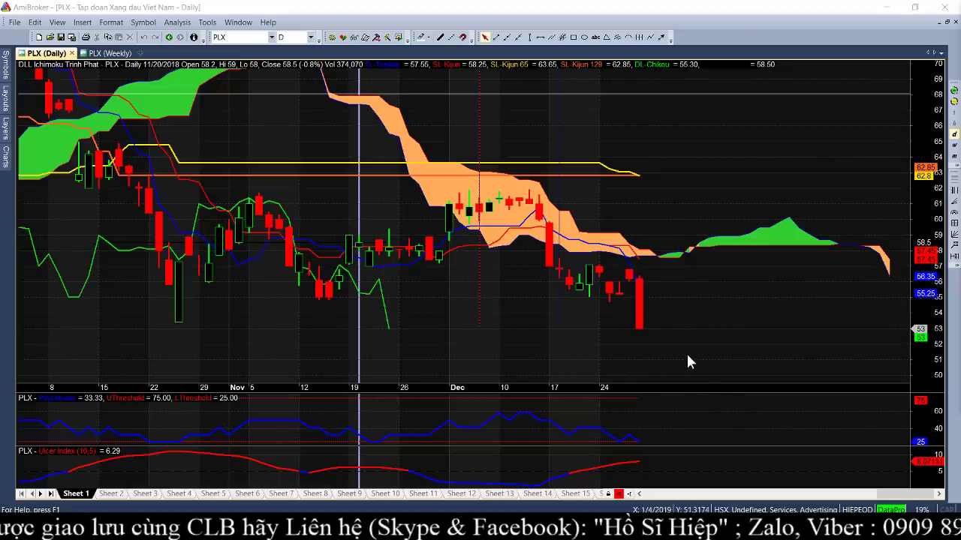
{"action": "left_click", "coordinate": [610, 295]}
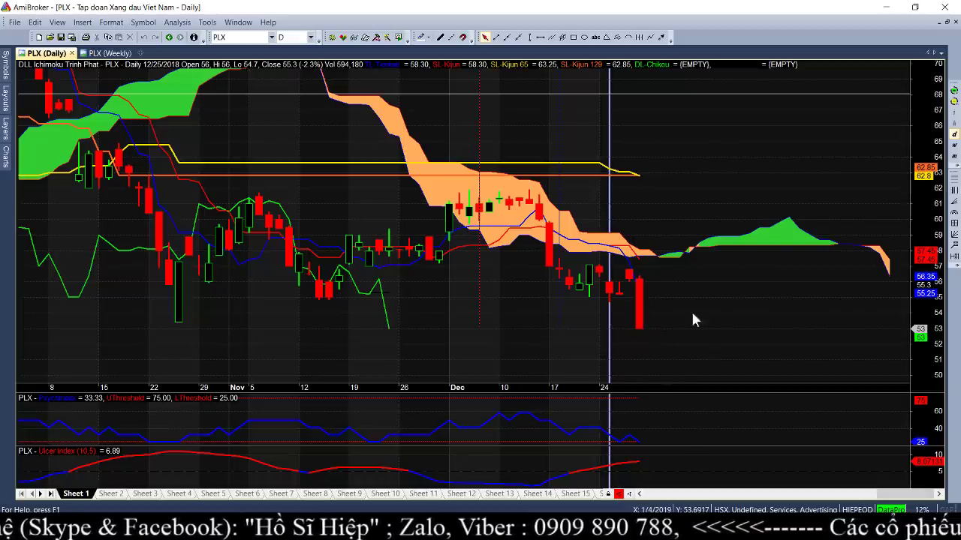
{"action": "mouse_move", "coordinate": [693, 305]}
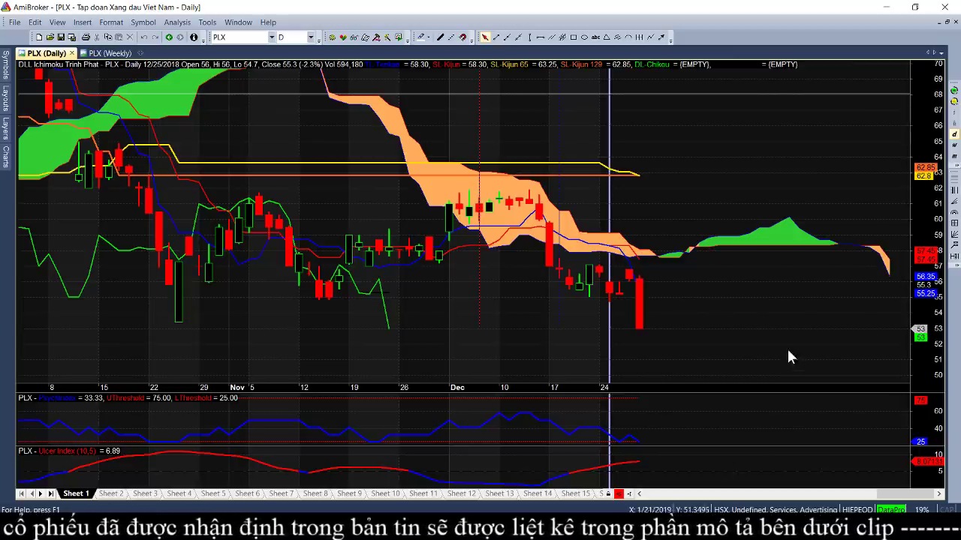
Step: Load the HDG symbol and read the daily price and Ichimoku values of the 12/31/2018 candle
{"action": "left_click", "coordinate": [234, 38]}
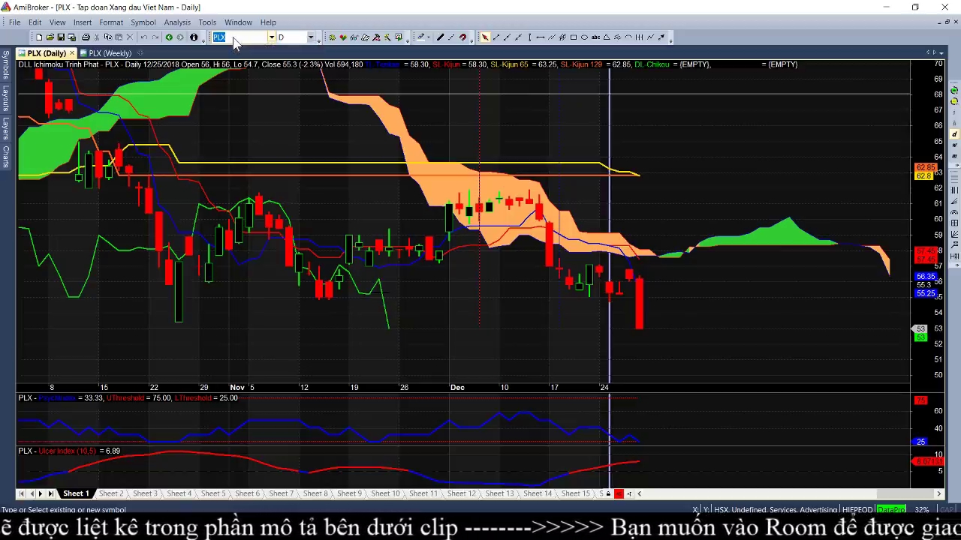
{"action": "type", "text": "hdg"}
{"action": "key", "text": "Return"}
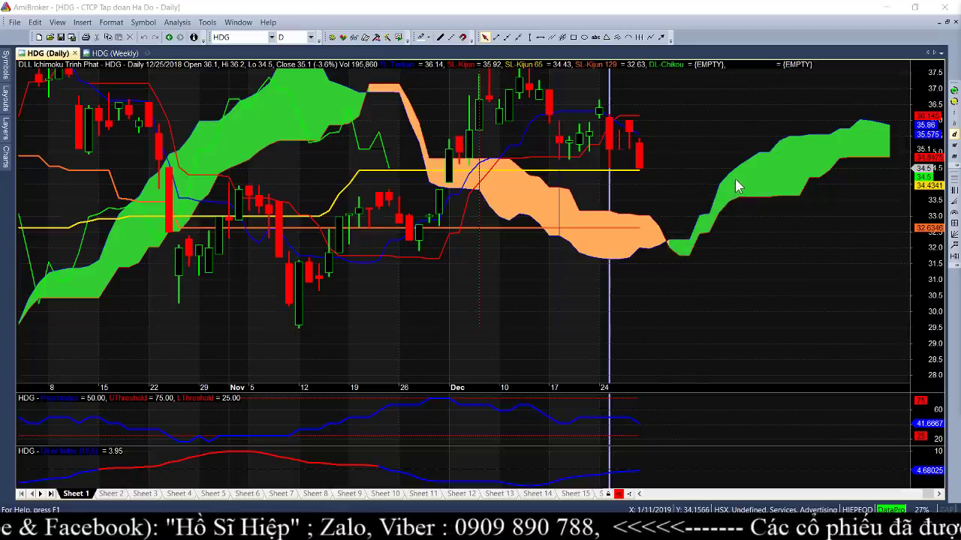
{"action": "mouse_move", "coordinate": [652, 379]}
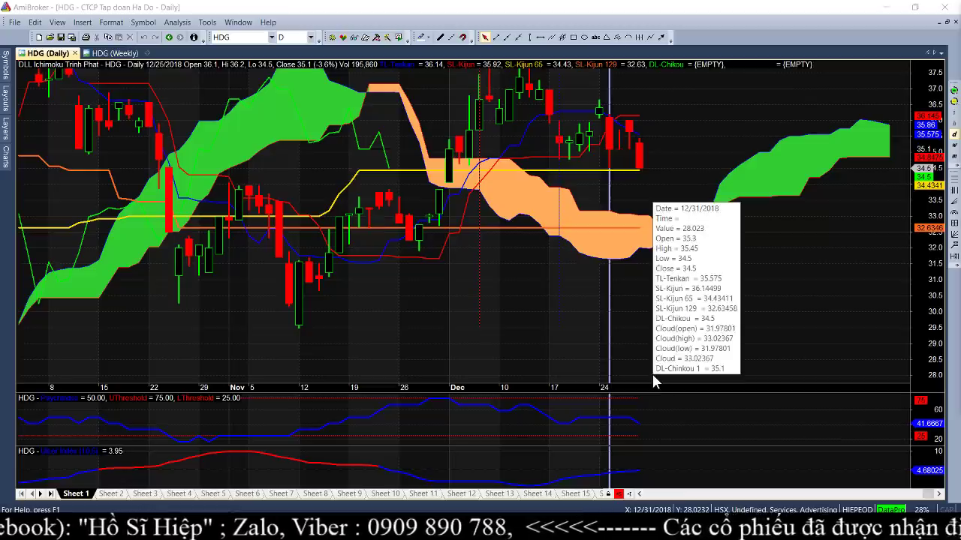
{"action": "mouse_move", "coordinate": [633, 284]}
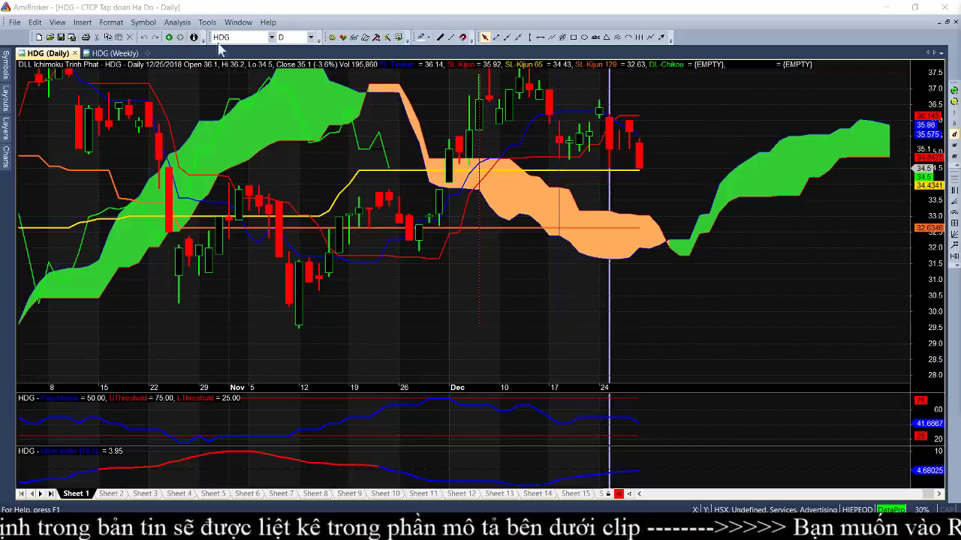
Step: Load the NKG symbol and read the daily price and Ichimoku values of the 11/30/2018 candle
{"action": "left_click", "coordinate": [251, 37]}
{"action": "type", "text": "NKG"}
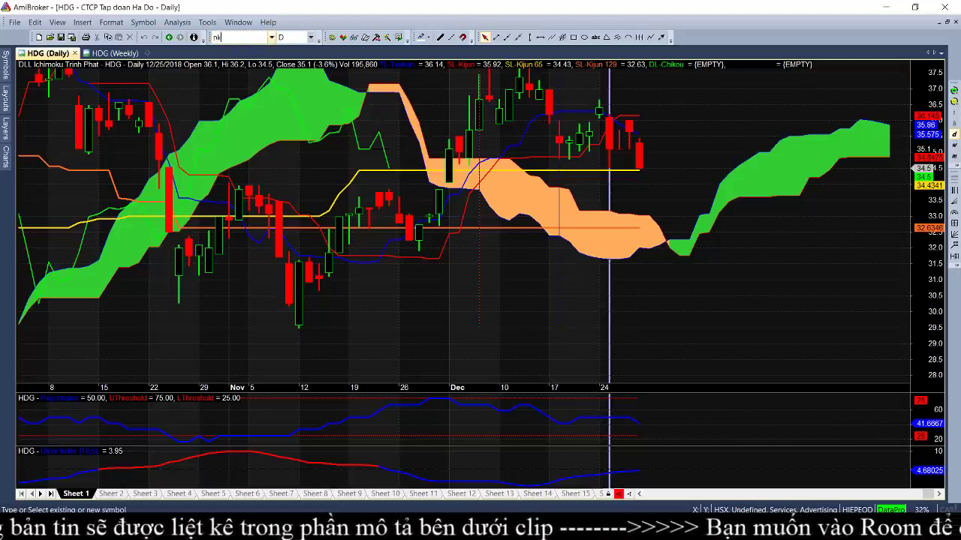
{"action": "key", "text": "Return"}
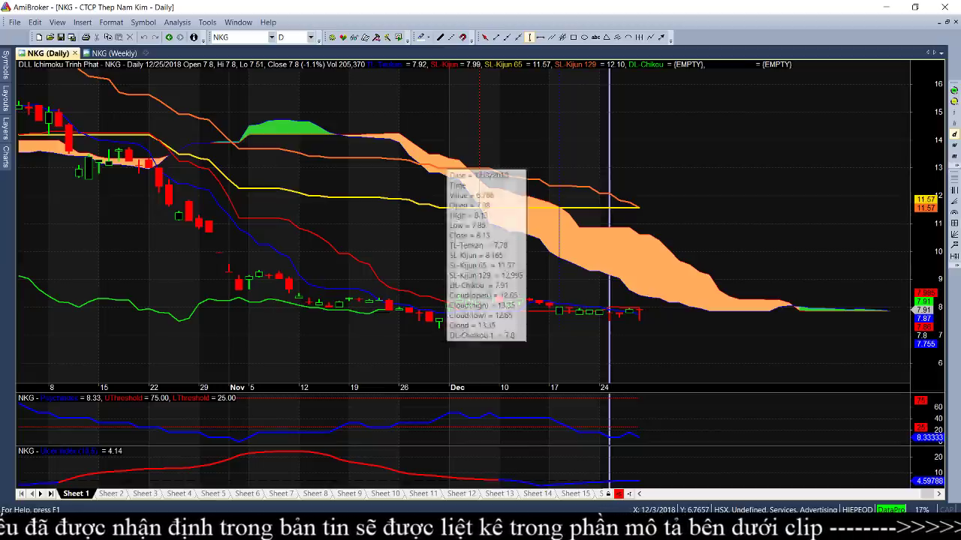
{"action": "mouse_move", "coordinate": [439, 323]}
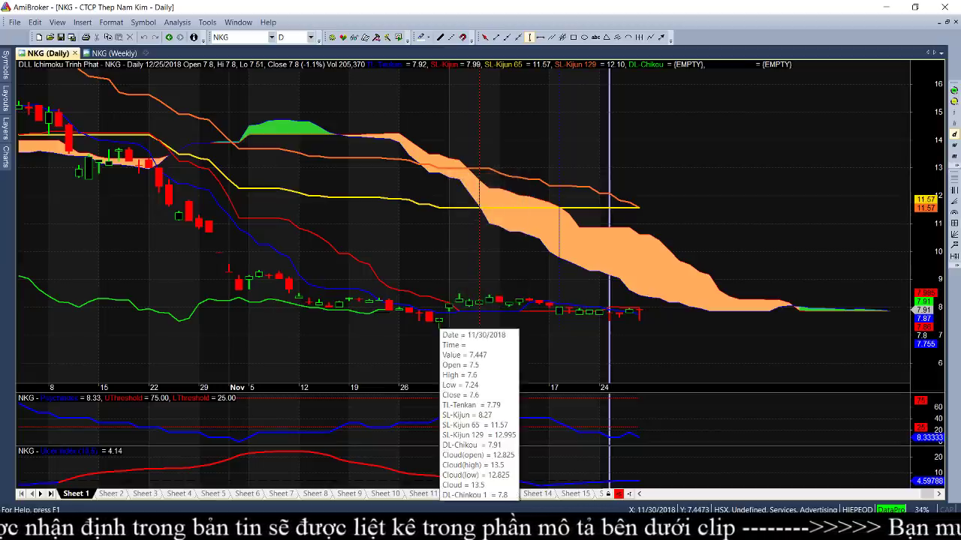
Step: Draw a vertical line through the 11/30/2018 candle on the NKG daily chart and select that candle
{"action": "right_click", "coordinate": [506, 182]}
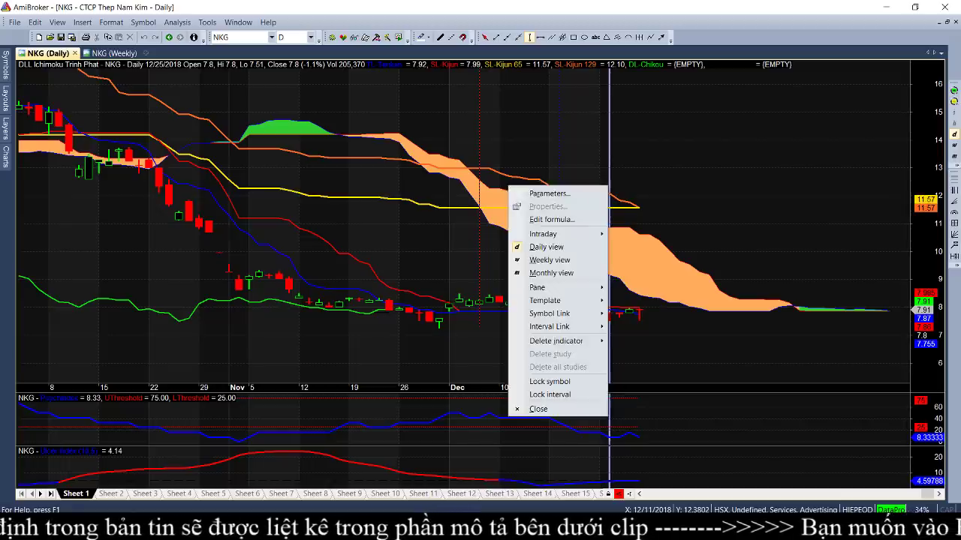
{"action": "left_click", "coordinate": [441, 318]}
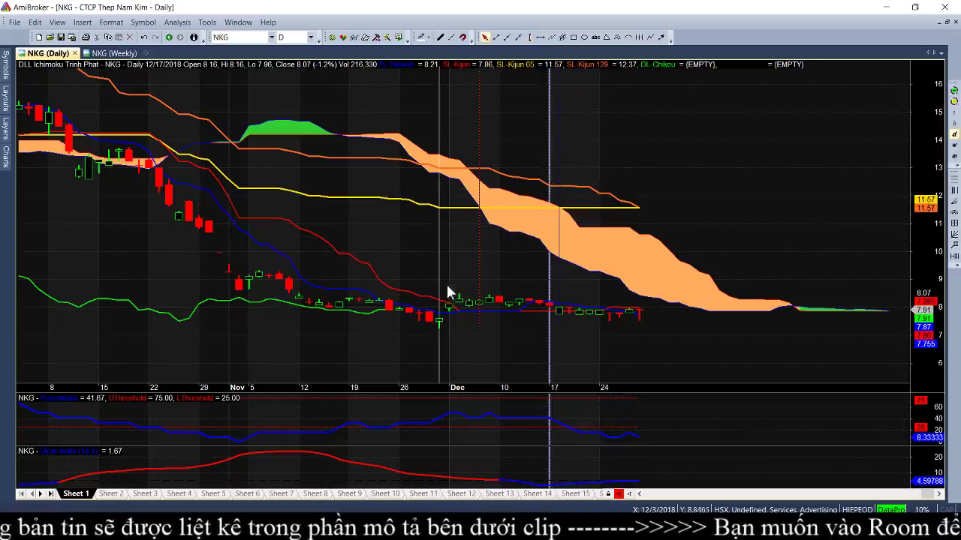
{"action": "left_click", "coordinate": [440, 310]}
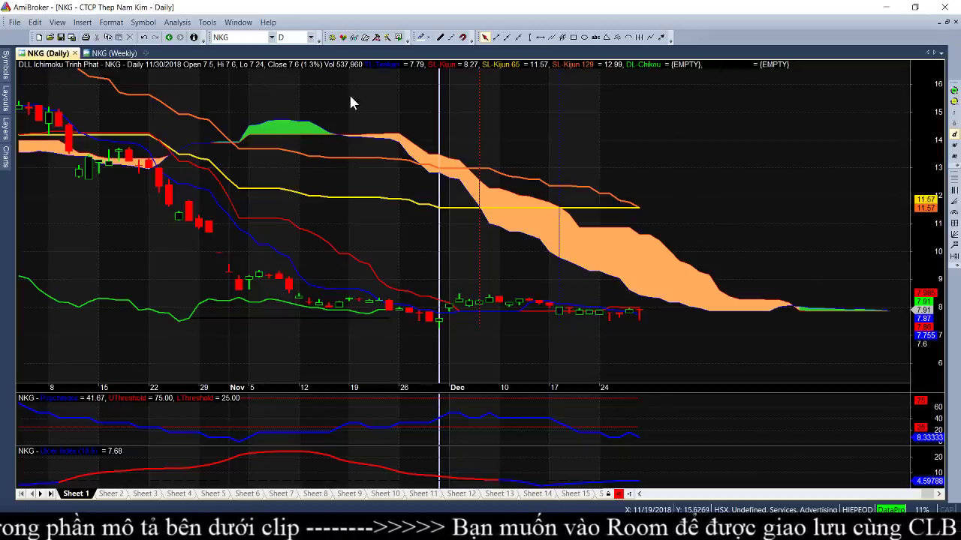
{"action": "mouse_move", "coordinate": [351, 78]}
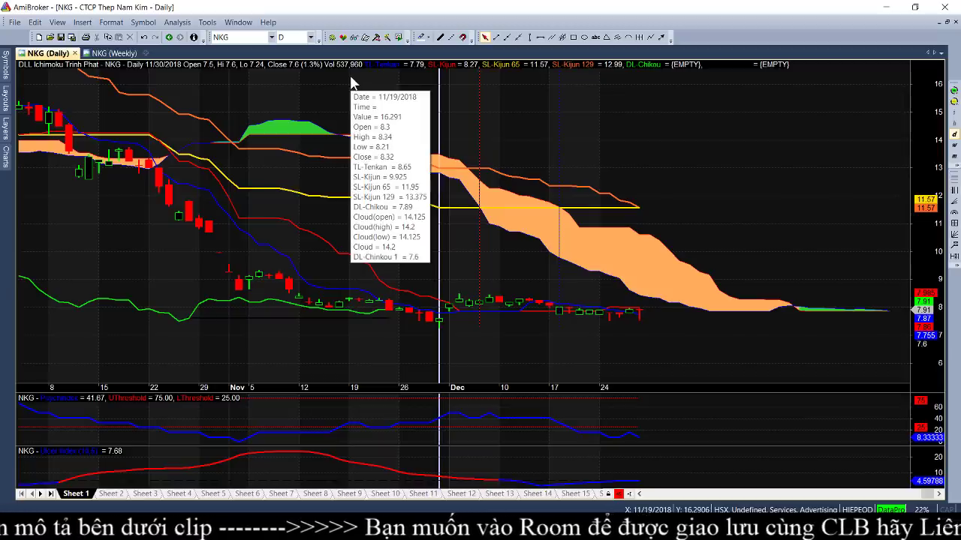
Step: Load the PVB symbol, select the 10/26/2018 candle and compare that price area with the latest daily candles
{"action": "left_click", "coordinate": [245, 39]}
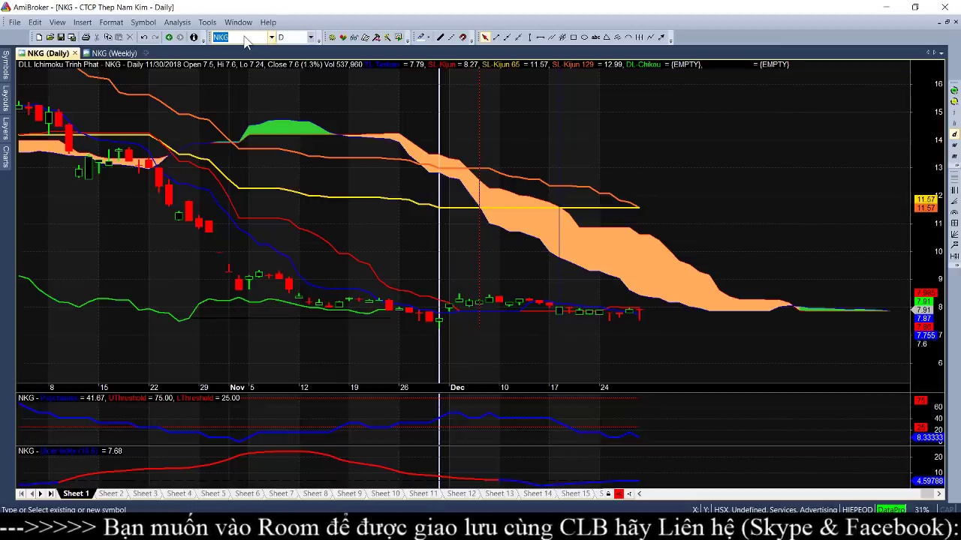
{"action": "type", "text": "pvb"}
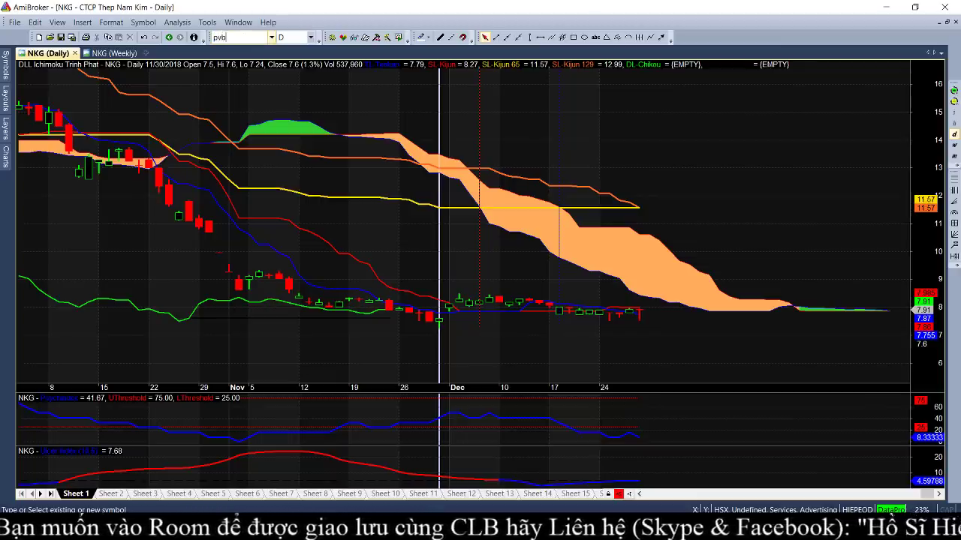
{"action": "key", "text": "Return"}
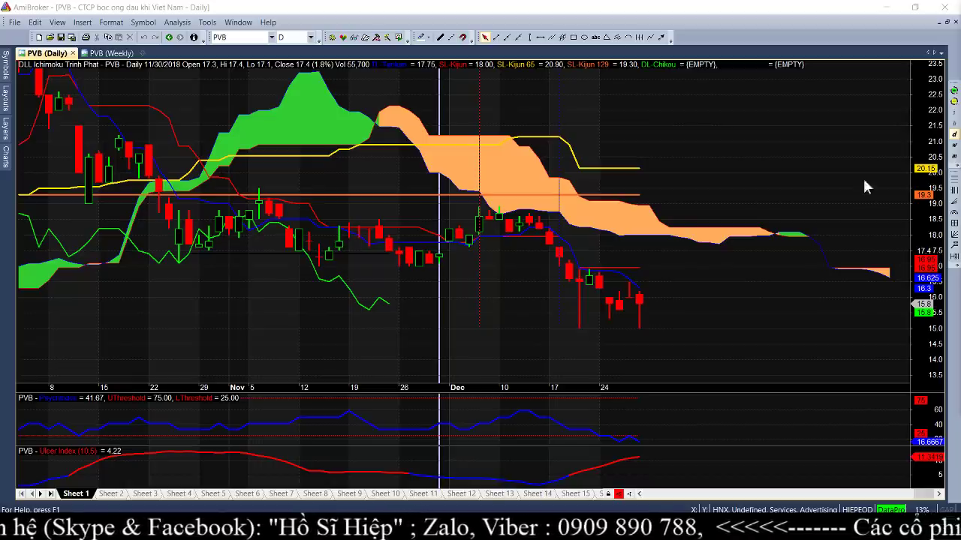
{"action": "left_click", "coordinate": [190, 296]}
{"action": "mouse_move", "coordinate": [197, 295]}
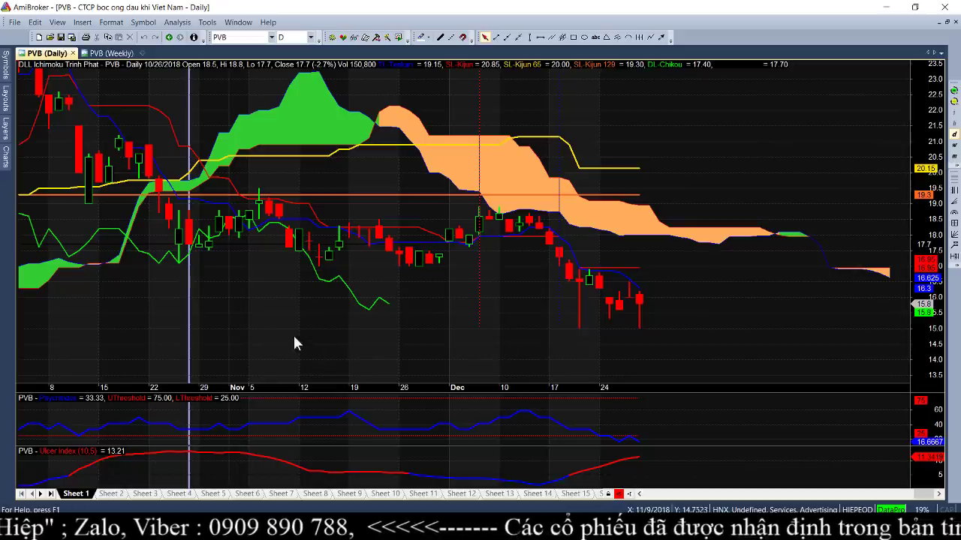
{"action": "mouse_move", "coordinate": [156, 280]}
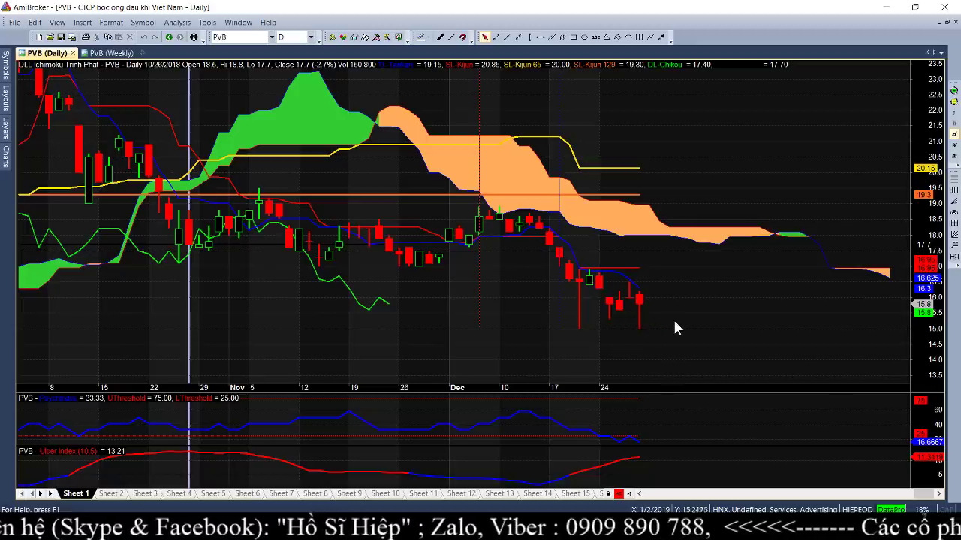
{"action": "mouse_move", "coordinate": [674, 322]}
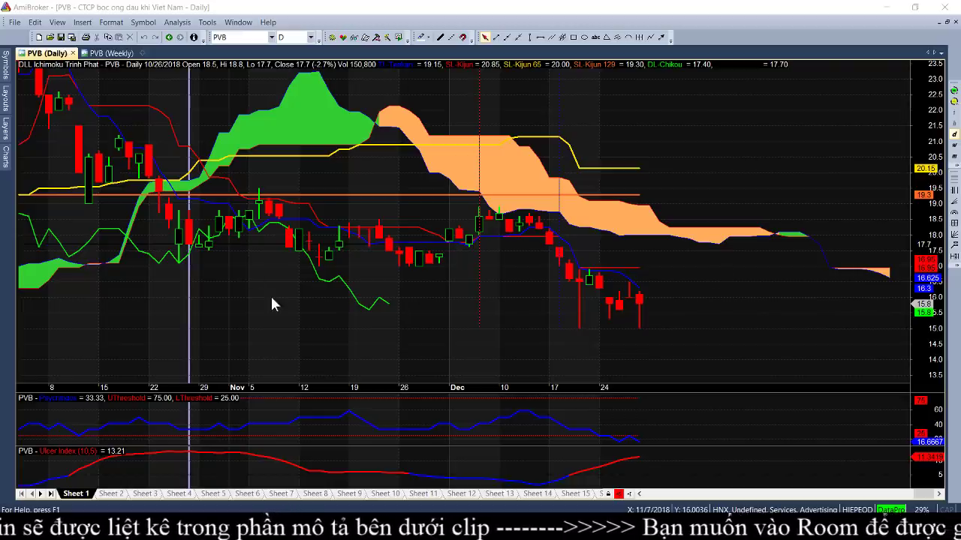
{"action": "mouse_move", "coordinate": [295, 278]}
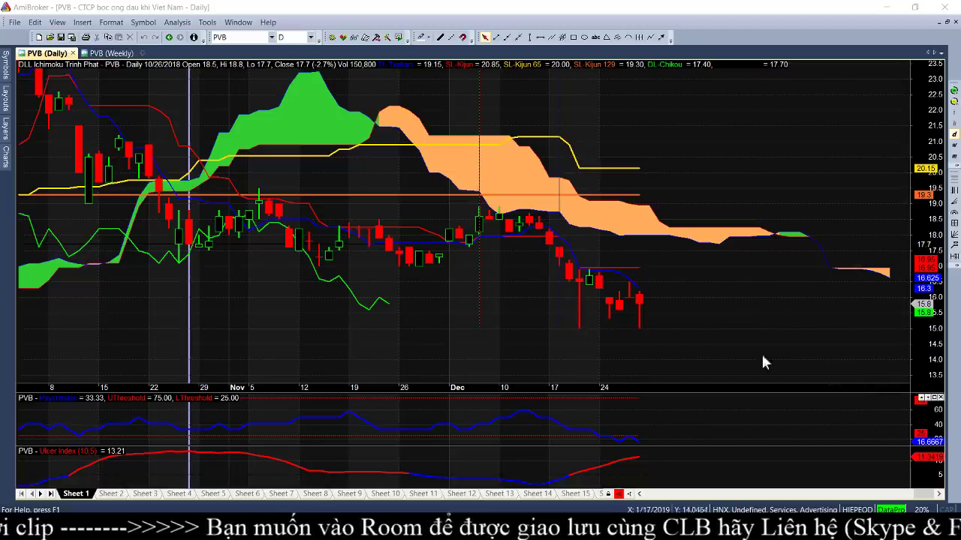
Step: Load the HCD symbol and examine its daily candles against the Ichimoku cloud
{"action": "left_click", "coordinate": [236, 38]}
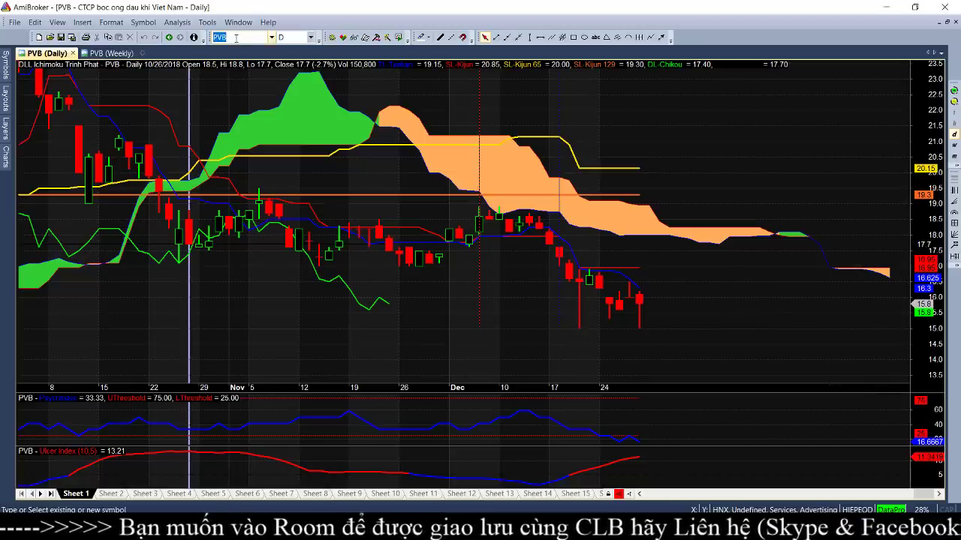
{"action": "type", "text": "hcd"}
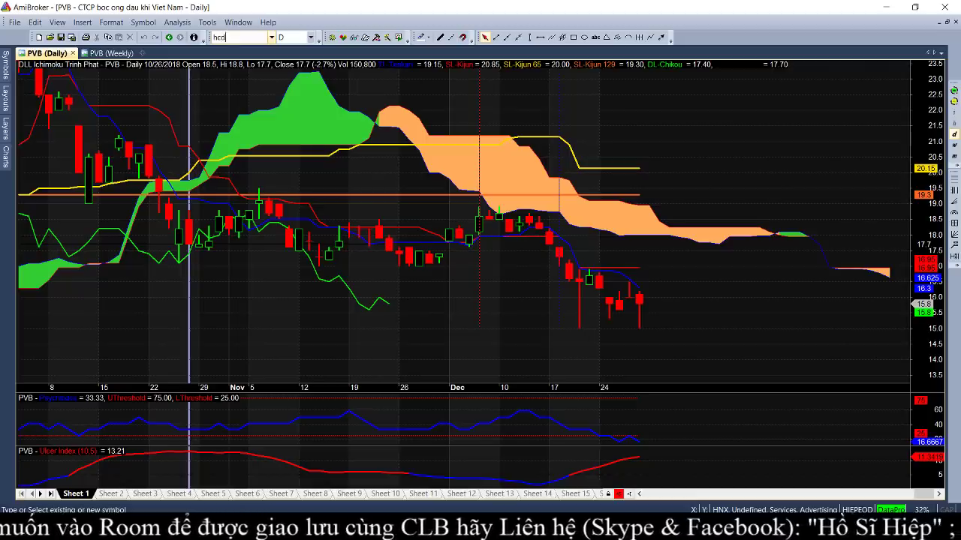
{"action": "key", "text": "Return"}
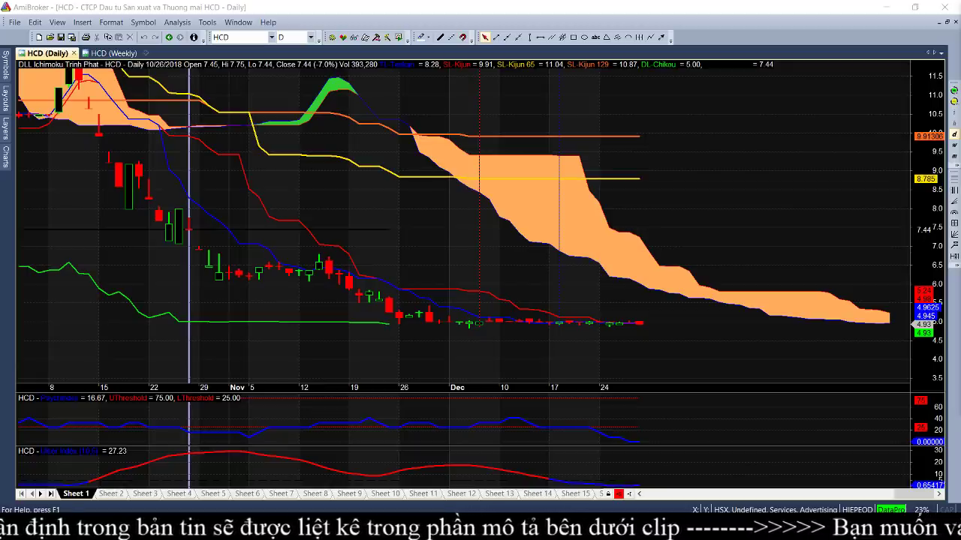
Step: Load the ROS symbol and examine its latest daily candles against the Ichimoku cloud
{"action": "left_click", "coordinate": [241, 36]}
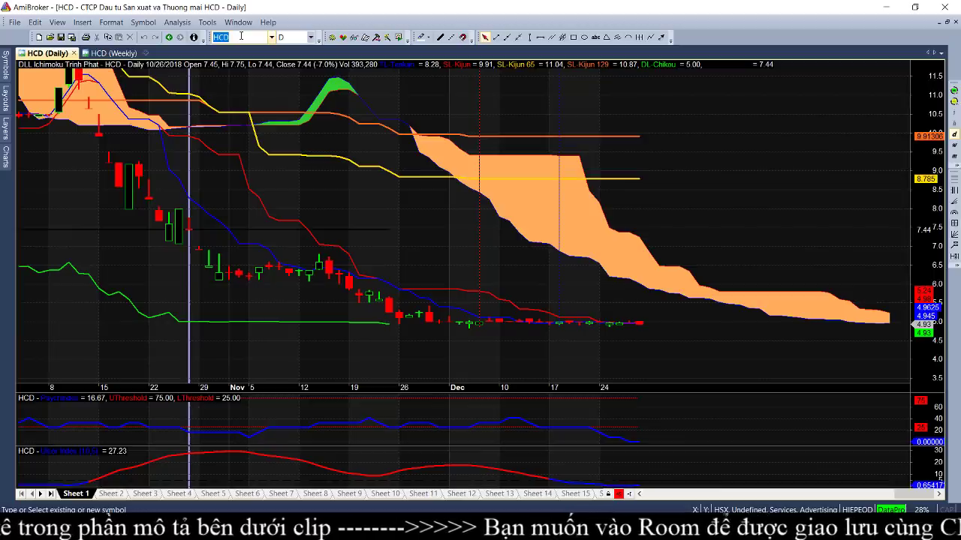
{"action": "type", "text": "rc"}
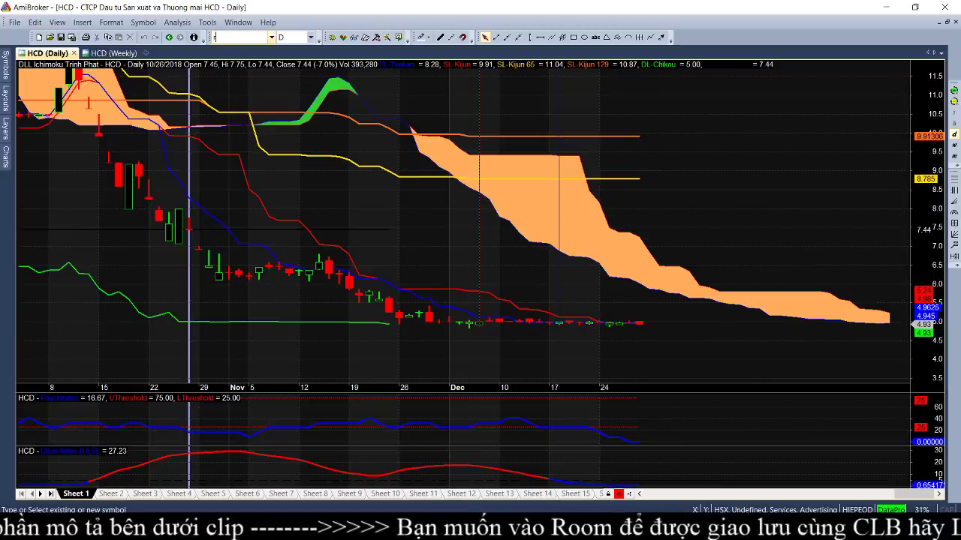
{"action": "type", "text": "s"}
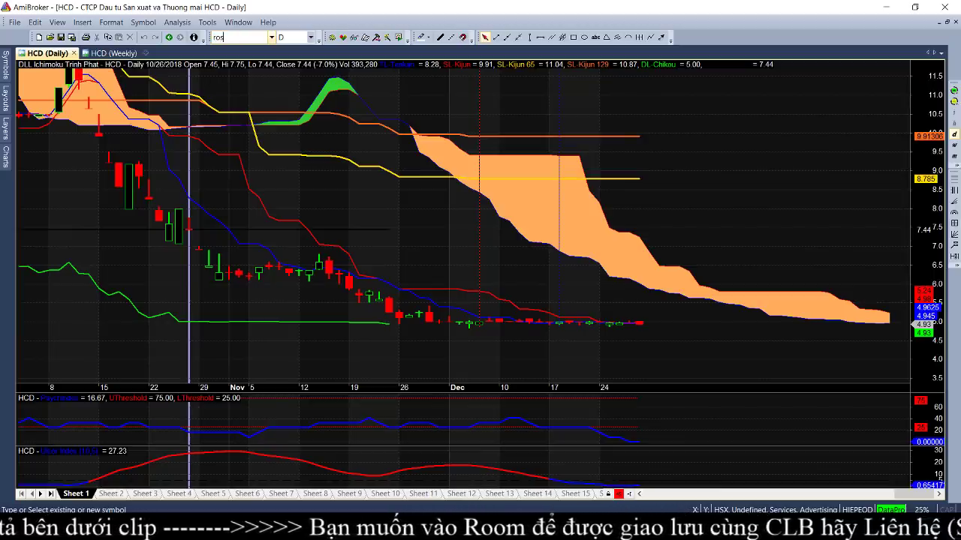
{"action": "key", "text": "Return"}
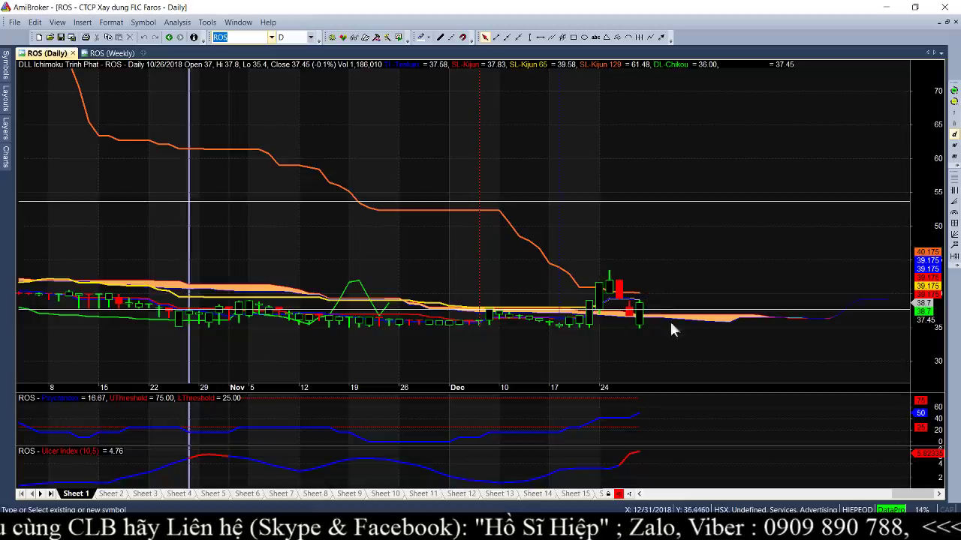
{"action": "mouse_move", "coordinate": [692, 379]}
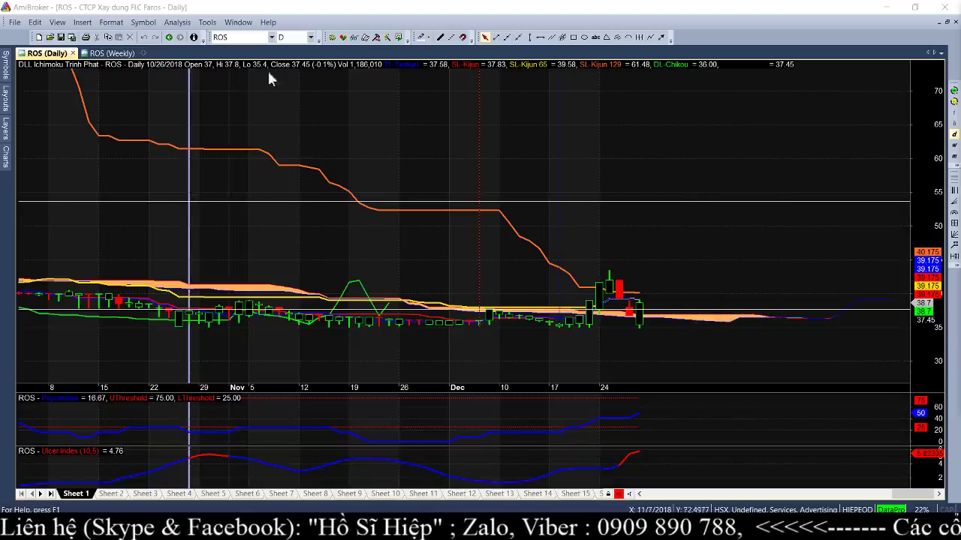
Step: Load the VCS symbol, examine its latest daily candles and the projected Ichimoku cloud values, and minimize the charting window
{"action": "left_click", "coordinate": [244, 37]}
{"action": "type", "text": "v"}
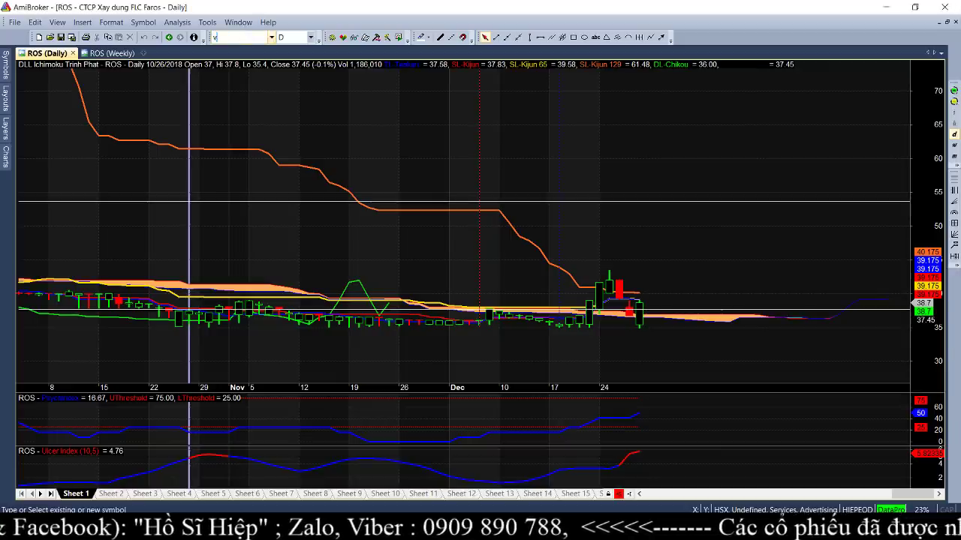
{"action": "type", "text": "cs"}
{"action": "key", "text": "Return"}
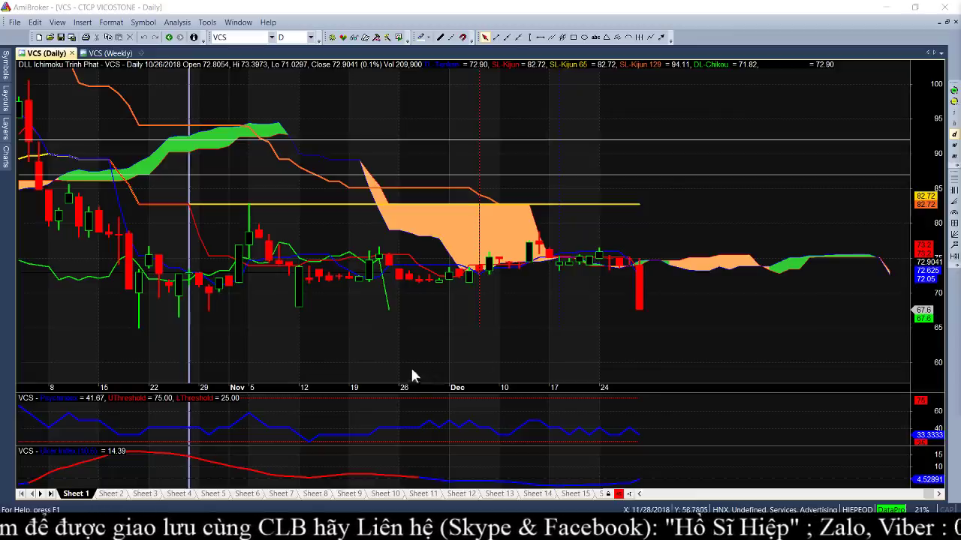
{"action": "mouse_move", "coordinate": [144, 332]}
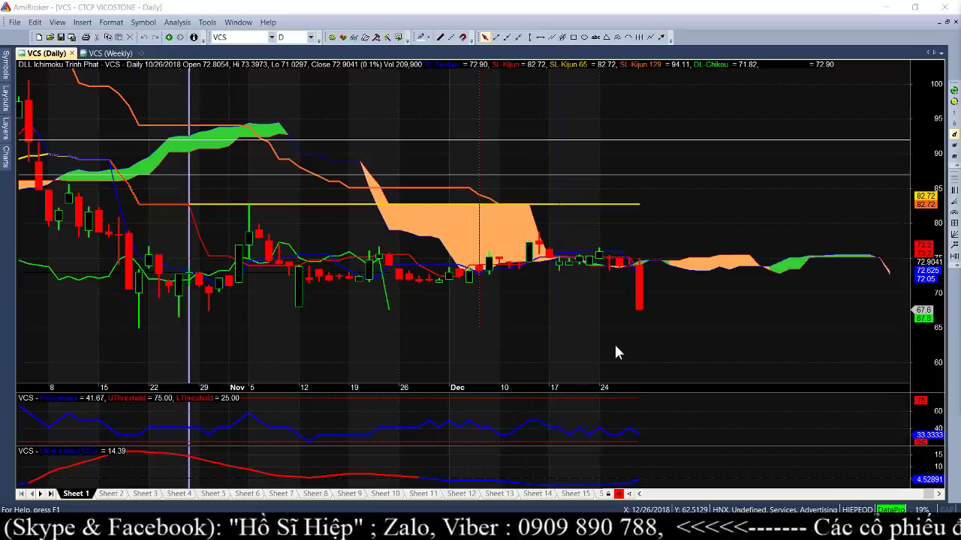
{"action": "mouse_move", "coordinate": [748, 363]}
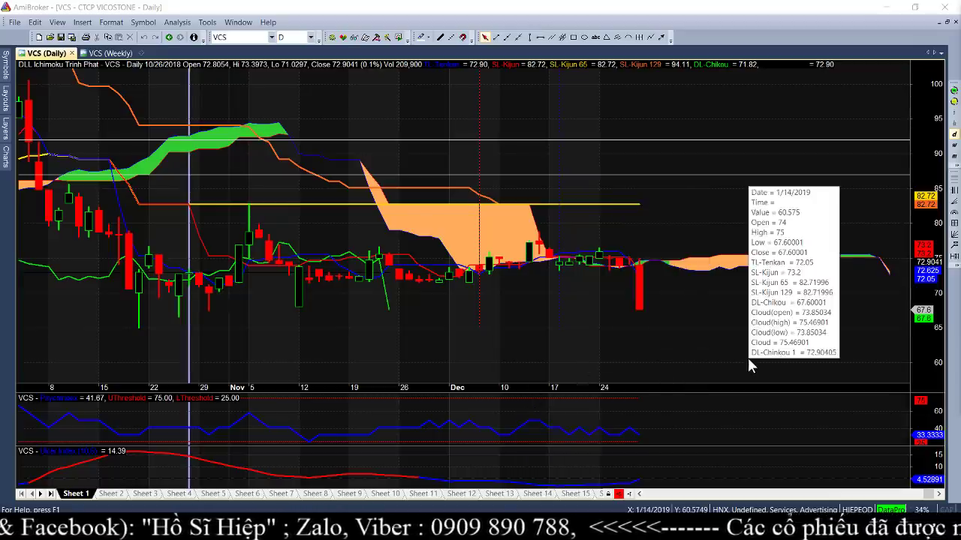
{"action": "mouse_move", "coordinate": [661, 368]}
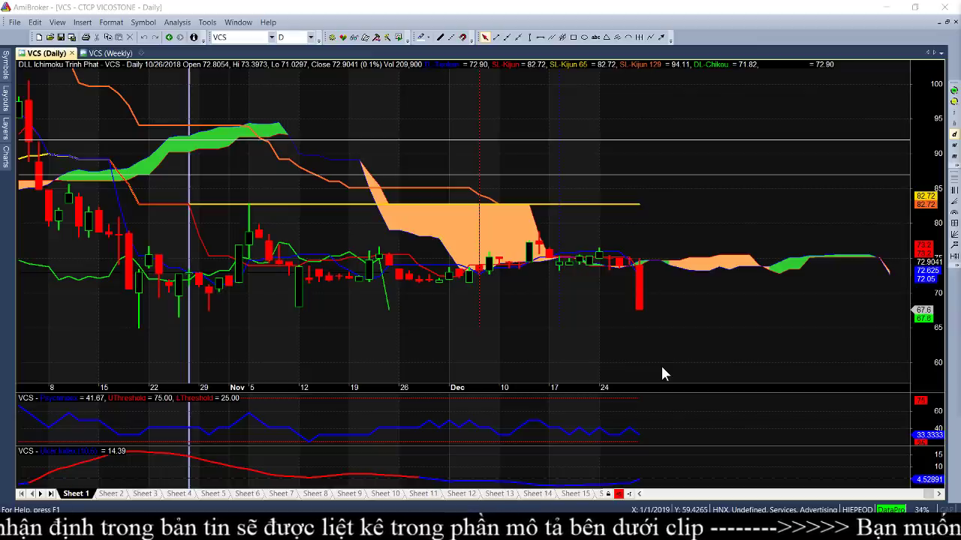
{"action": "mouse_move", "coordinate": [598, 349]}
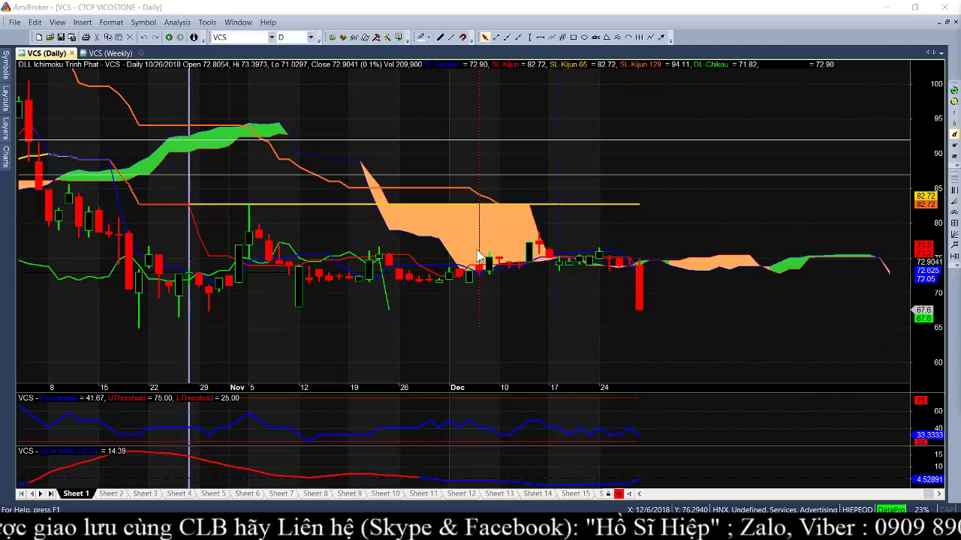
{"action": "left_click", "coordinate": [887, 7]}
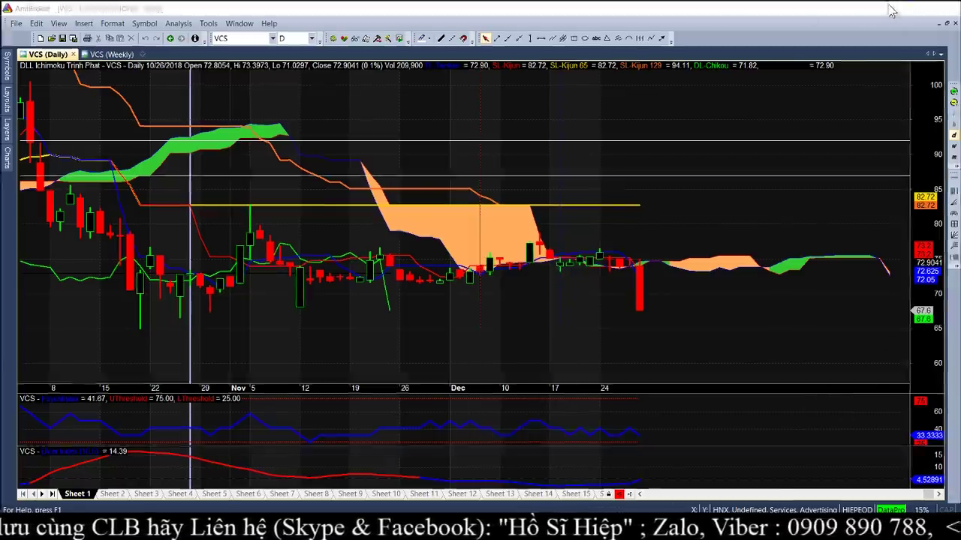